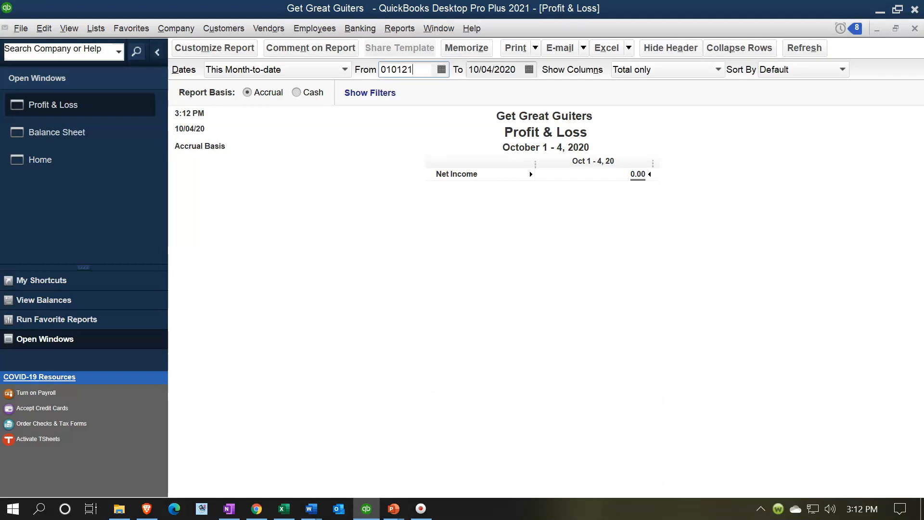
Set the Profit & Loss report's end date to 02/28/2021 and refresh the report
{"action": "type", "text": "022821"}
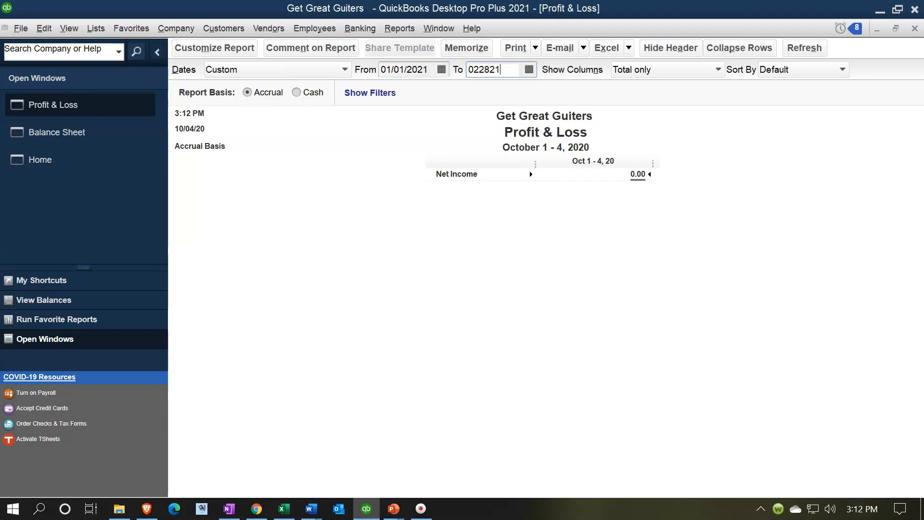
{"action": "key", "text": "Tab"}
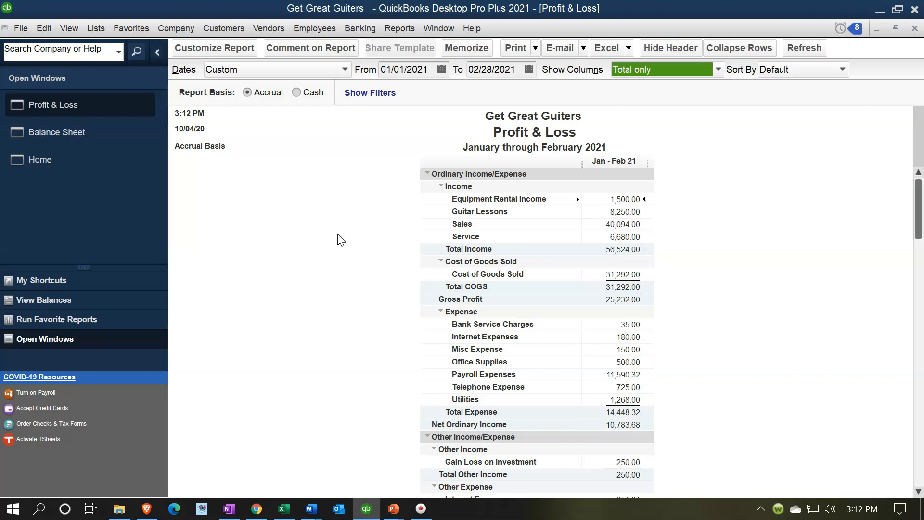
Review the Create Invoices area of the Home page workflow and return to the Profit & Loss report
{"action": "left_click", "coordinate": [45, 160]}
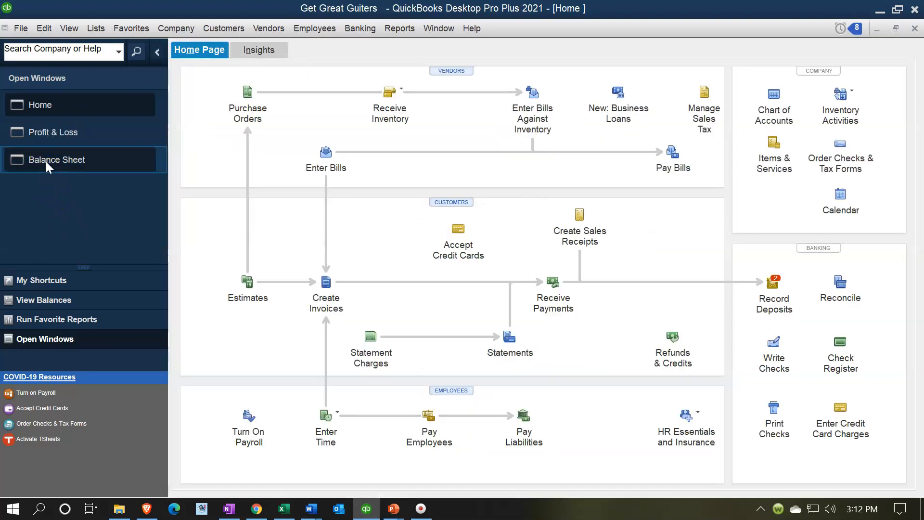
{"action": "left_click", "coordinate": [335, 308]}
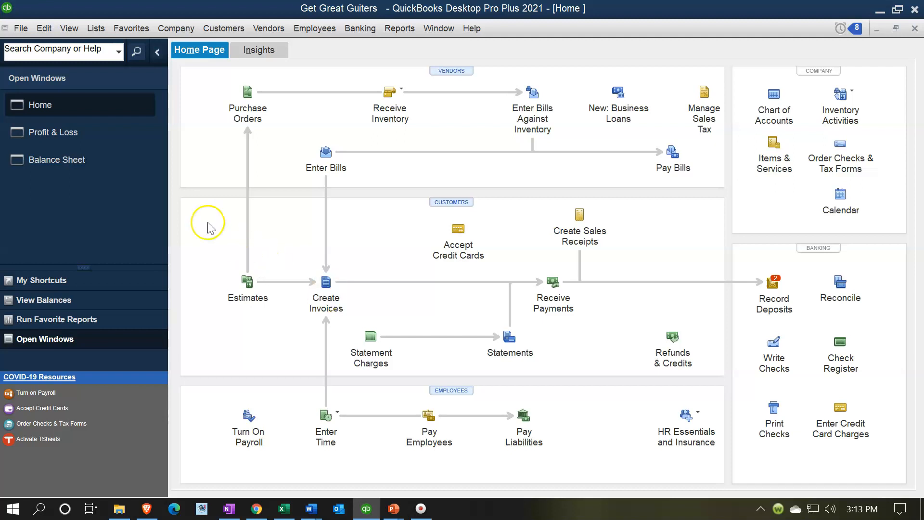
{"action": "left_click", "coordinate": [48, 132]}
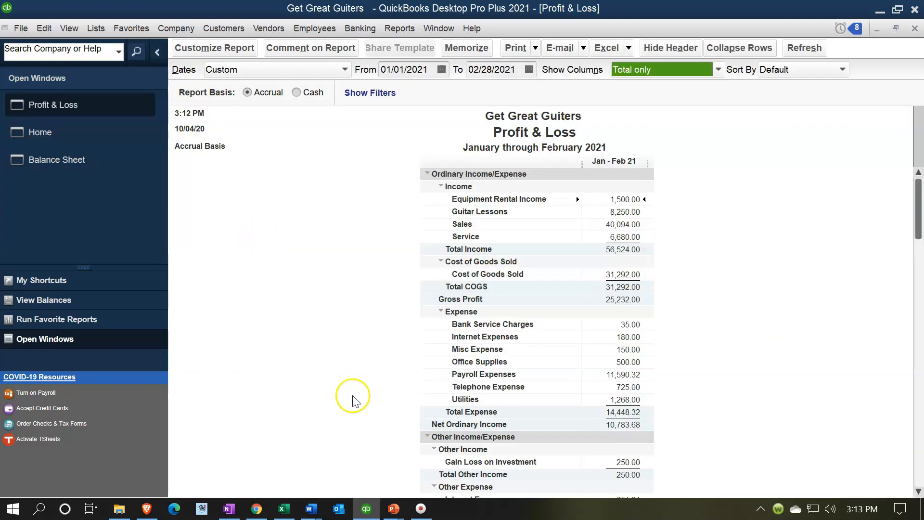
Switch to the Adjusting Entry Worksheet in Excel and review the Rev 4 entry
{"action": "left_click", "coordinate": [285, 509]}
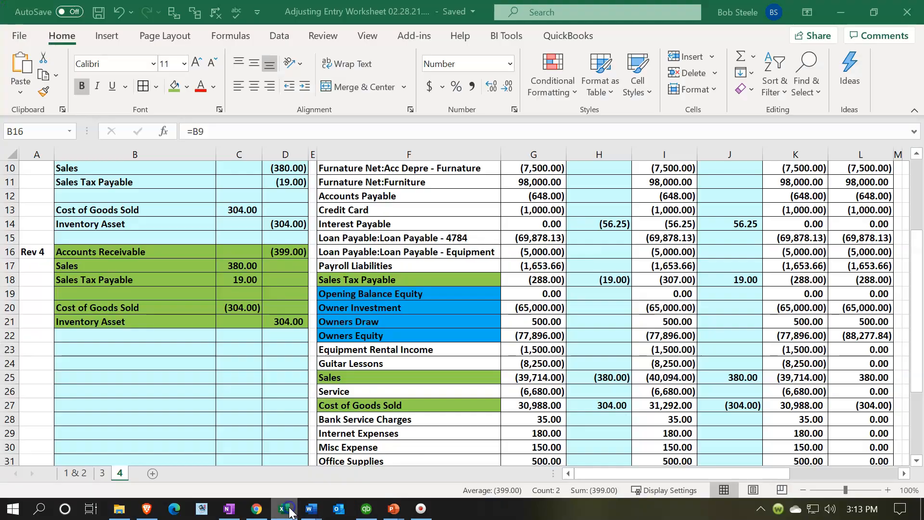
{"action": "left_click", "coordinate": [262, 366]}
{"action": "scroll", "coordinate": [262, 367], "scroll_direction": "up", "scroll_amount": 3}
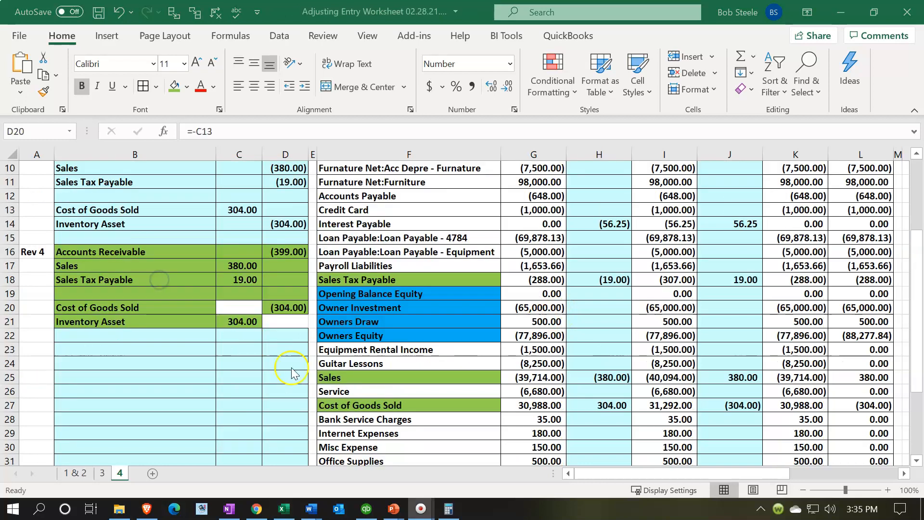
In the Rev 4 entry, move the Cost of Goods Sold amount from D20 to C20 and the Inventory Asset amount from C21 to D21
{"action": "left_click", "coordinate": [278, 307]}
{"action": "key", "text": "ctrl+x"}
{"action": "left_click", "coordinate": [243, 307]}
{"action": "key", "text": "ctrl+v"}
{"action": "left_click", "coordinate": [247, 321]}
{"action": "key", "text": "ctrl+x"}
{"action": "left_click", "coordinate": [279, 323]}
{"action": "key", "text": "ctrl+v"}
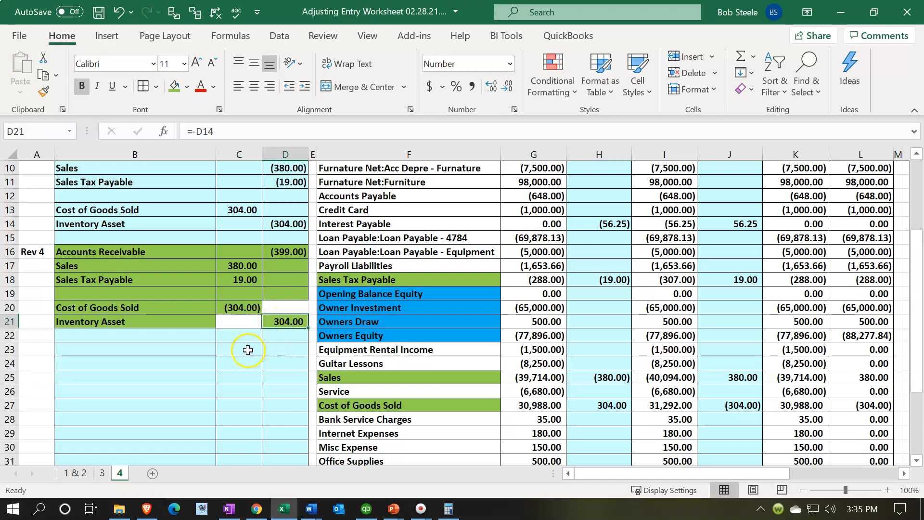
Move the Rev 4 Cost of Goods Sold amount back to D20 and the Inventory Asset amount back to C21
{"action": "left_click", "coordinate": [243, 306]}
{"action": "key", "text": "ctrl+x"}
{"action": "left_click", "coordinate": [269, 308]}
{"action": "key", "text": "ctrl+v"}
{"action": "left_click", "coordinate": [281, 322]}
{"action": "key", "text": "ctrl+x"}
{"action": "left_click", "coordinate": [247, 323]}
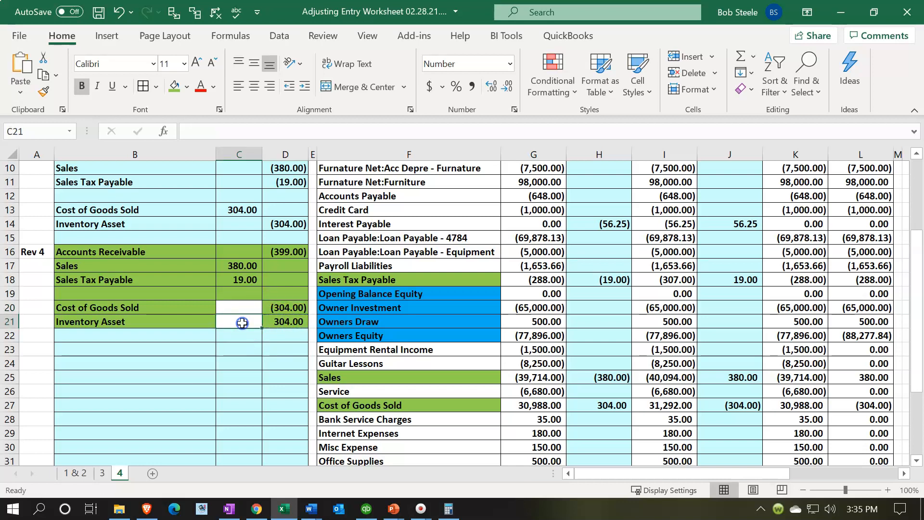
{"action": "key", "text": "ctrl+v"}
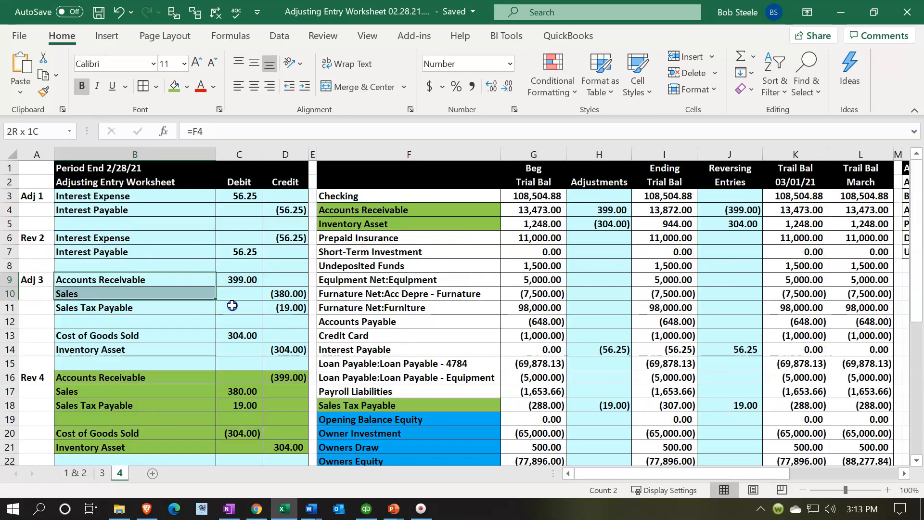
Compare the Adj 3 adjusting entry in B9:D14 with the Rev 4 reversing entry in B16:D21
{"action": "left_click_drag", "start_coordinate": [121, 279], "coordinate": [265, 345]}
{"action": "left_click_drag", "start_coordinate": [205, 378], "coordinate": [282, 442]}
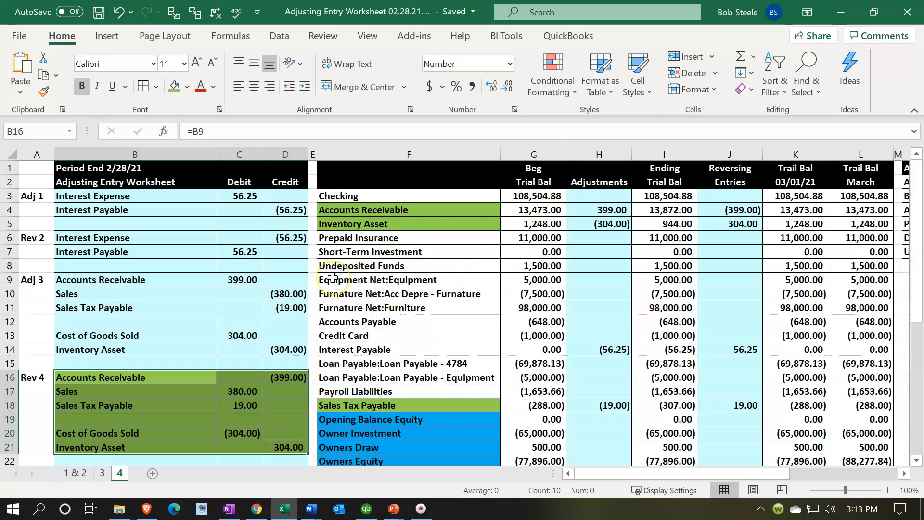
{"action": "left_click_drag", "start_coordinate": [214, 282], "coordinate": [267, 345]}
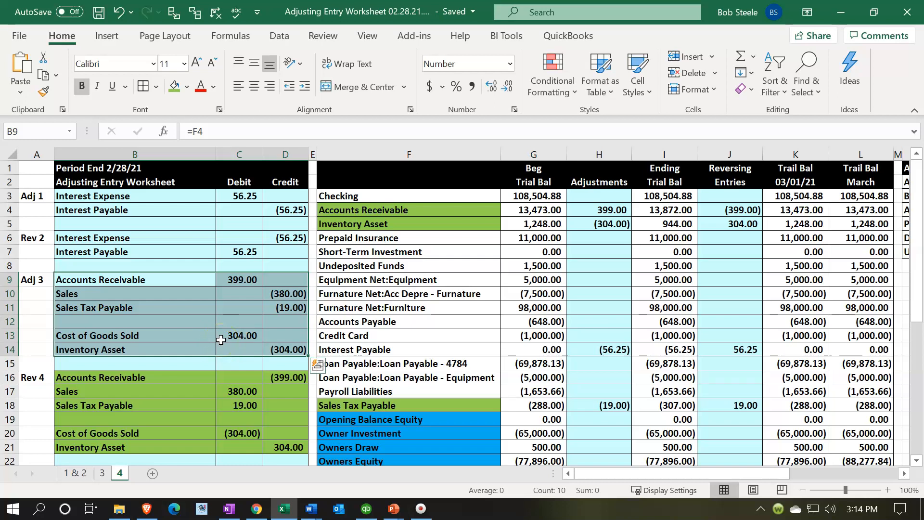
{"action": "scroll", "coordinate": [221, 340], "scroll_direction": "down", "scroll_amount": 1}
{"action": "left_click_drag", "start_coordinate": [207, 336], "coordinate": [275, 401]}
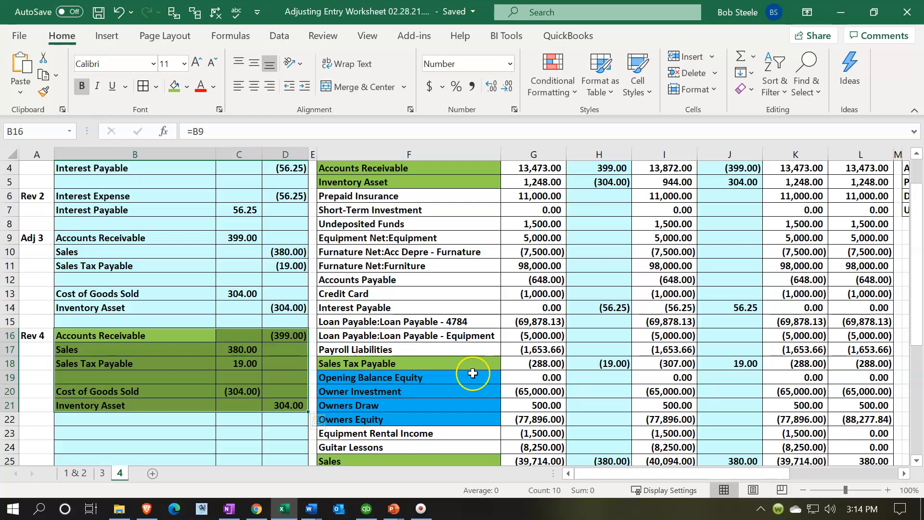
Try setting the Accounts Receivable beginning trial balance in G4 to 0, and undo the change
{"action": "left_click", "coordinate": [536, 361]}
{"action": "scroll", "coordinate": [537, 359], "scroll_direction": "up", "scroll_amount": 1}
{"action": "left_click", "coordinate": [539, 212]}
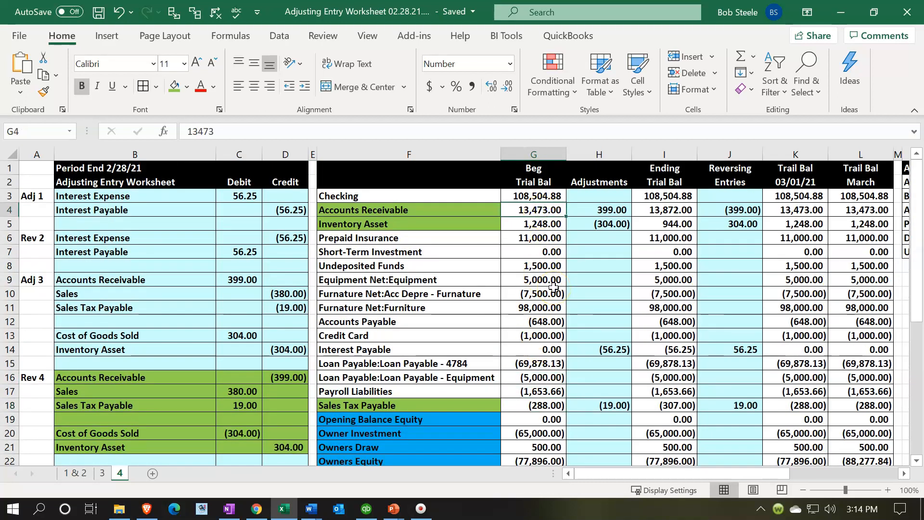
{"action": "type", "text": "0"}
{"action": "key", "text": "Return"}
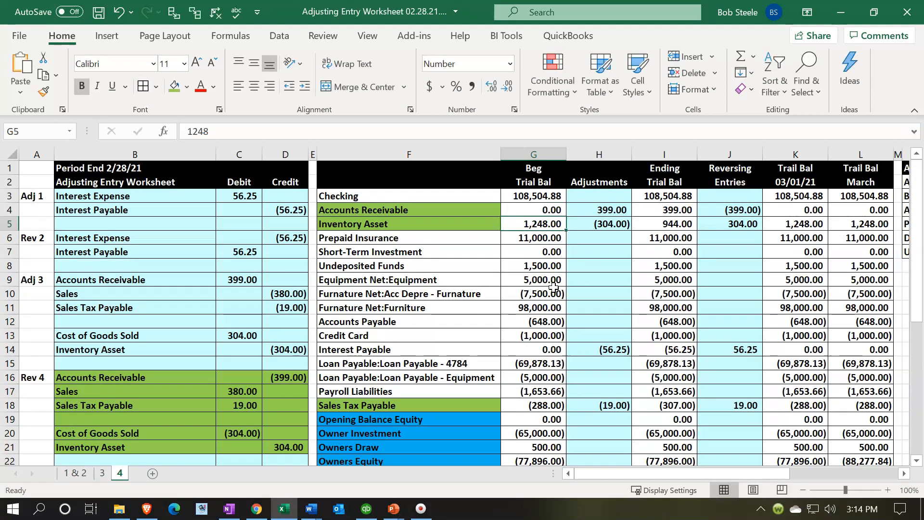
{"action": "left_click", "coordinate": [117, 13]}
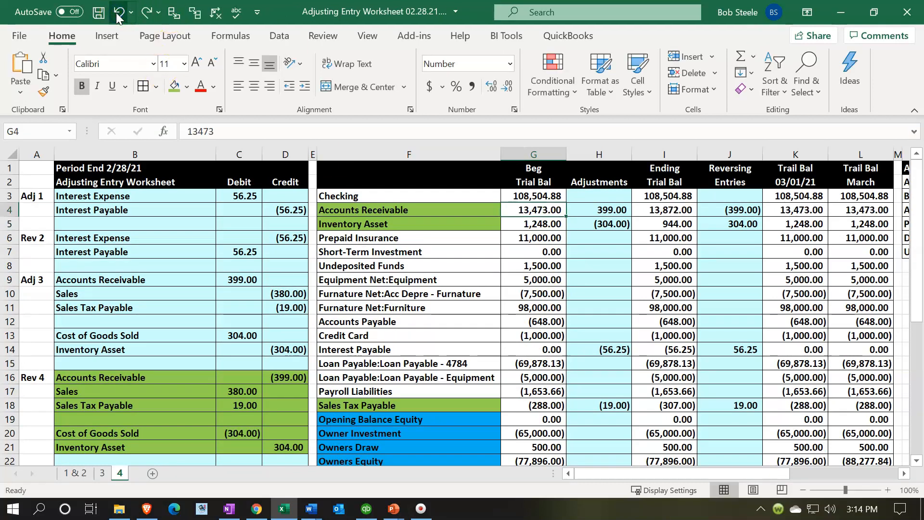
Trace Accounts Receivable across row 4 through the ending balance, reversing entry, 03/01/21 and March trial balance columns
{"action": "key", "text": "Right"}
{"action": "key", "text": "Right"}
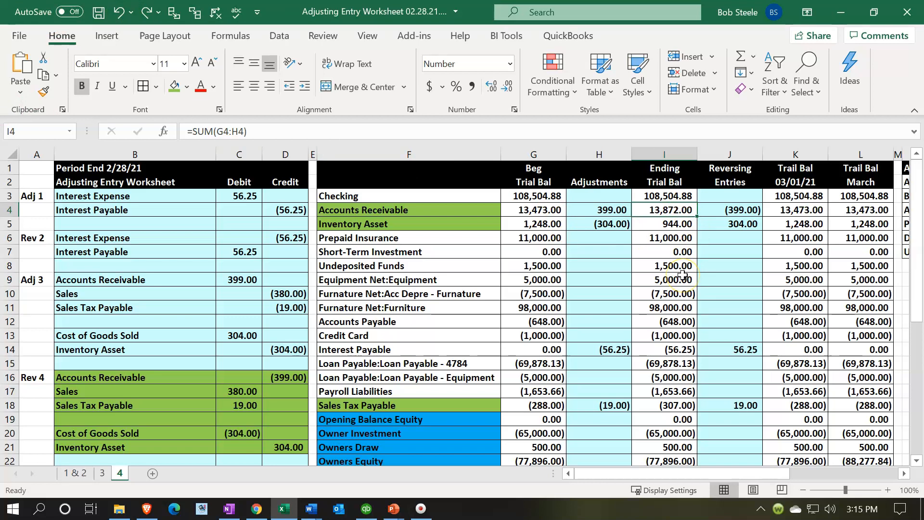
{"action": "key", "text": "Right"}
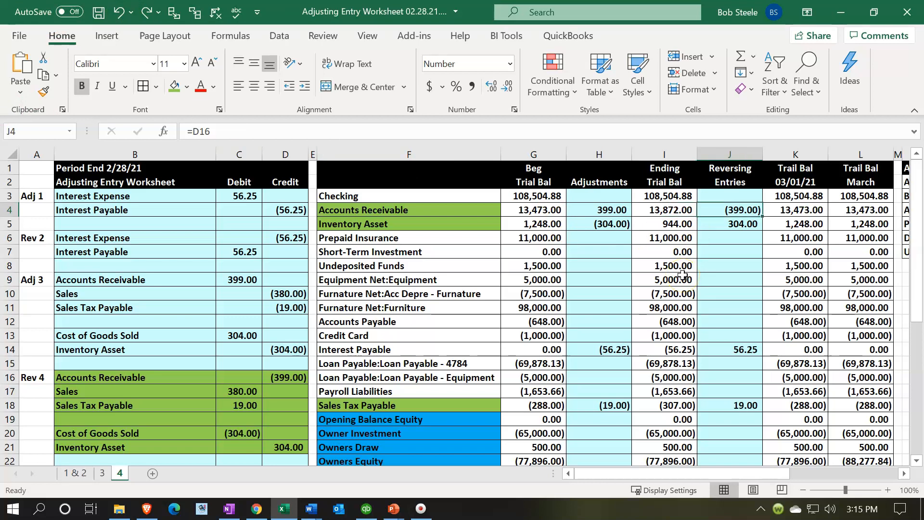
{"action": "key", "text": "Right"}
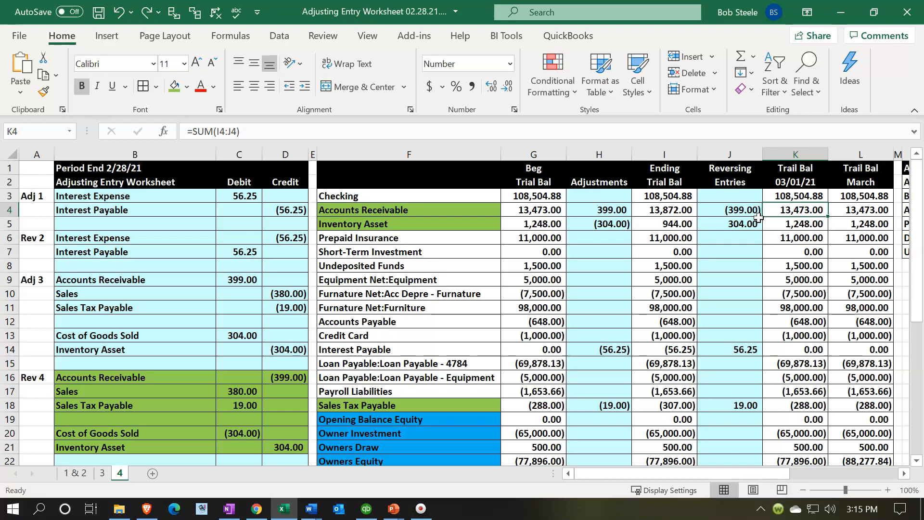
{"action": "key", "text": "Right"}
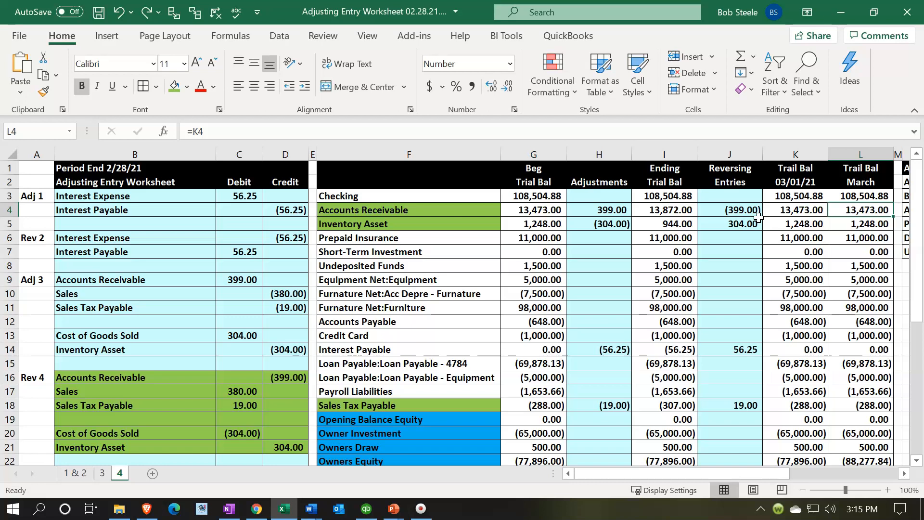
Trace the Sales account across row 25 from the beginning trial balance to the March trial balance
{"action": "left_click", "coordinate": [532, 337]}
{"action": "scroll", "coordinate": [528, 346], "scroll_direction": "down", "scroll_amount": 4}
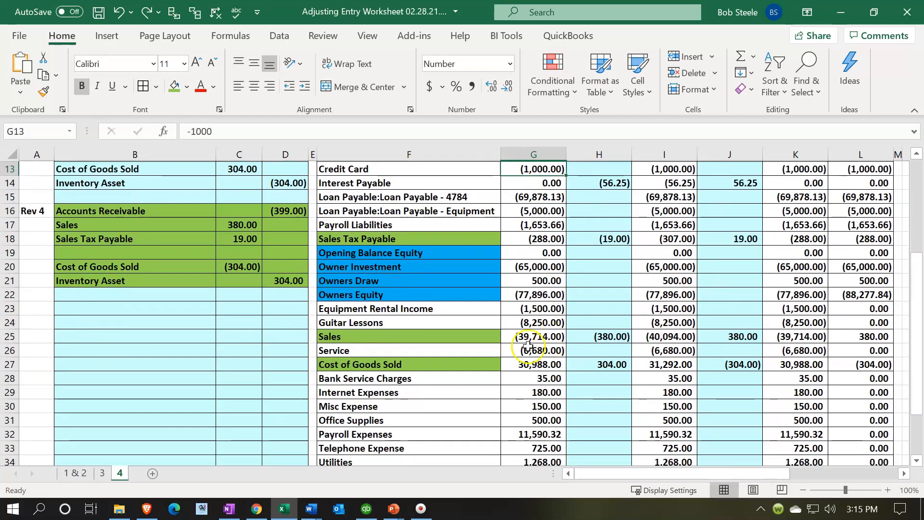
{"action": "left_click", "coordinate": [457, 335]}
{"action": "key", "text": "Right"}
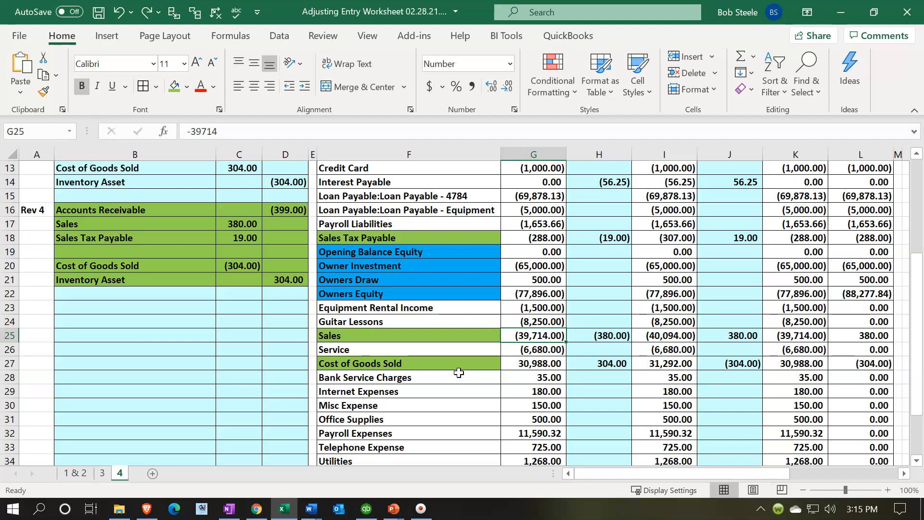
{"action": "key", "text": "Right"}
{"action": "key", "text": "Right"}
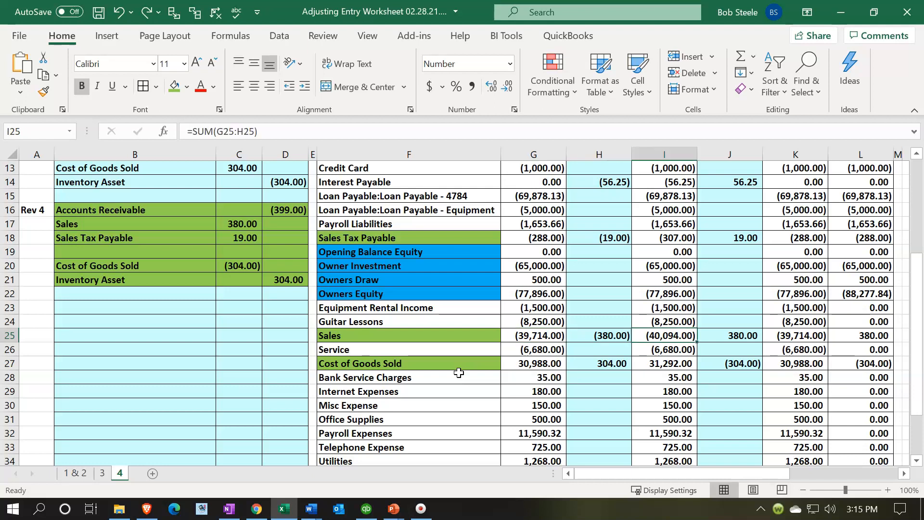
{"action": "key", "text": "Left"}
{"action": "key", "text": "Right"}
{"action": "key", "text": "Right"}
{"action": "key", "text": "Right"}
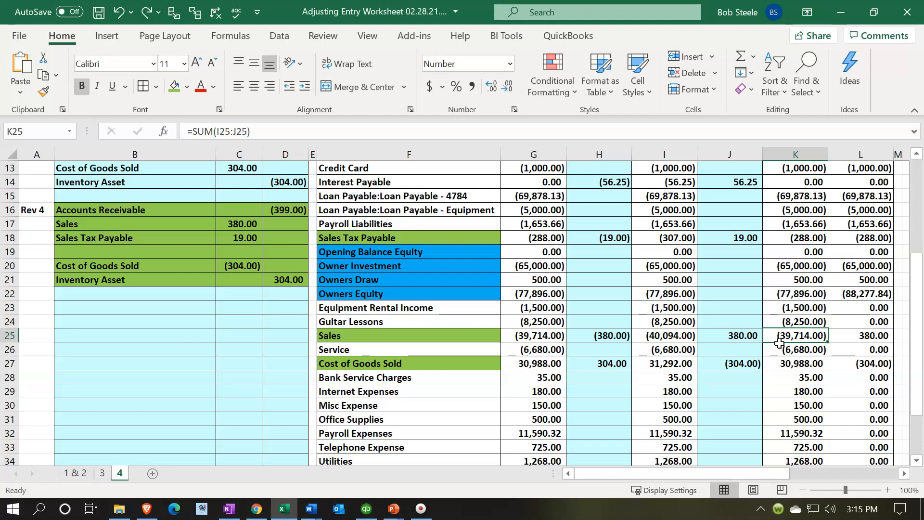
{"action": "key", "text": "Right"}
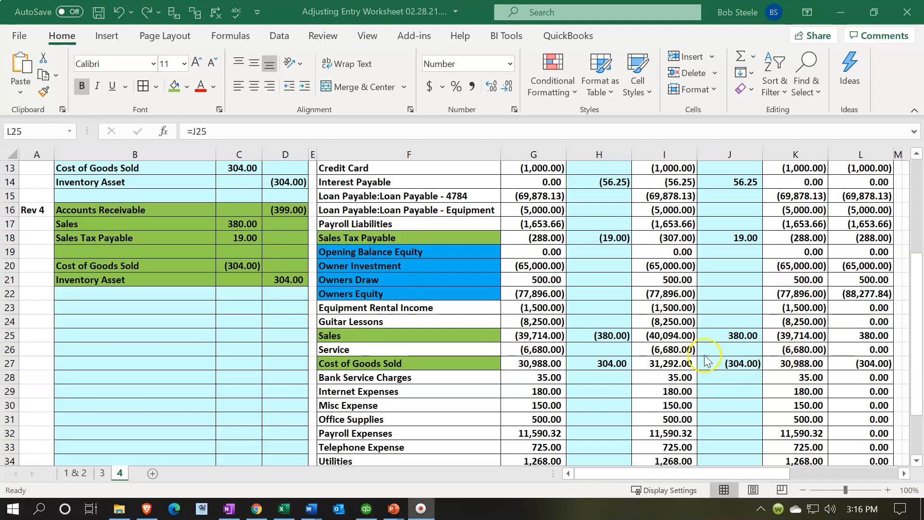
Trace Sales Tax Payable across row 18 through the adjustment, reversing entry and March trial balance columns
{"action": "scroll", "coordinate": [752, 343], "scroll_direction": "up", "scroll_amount": 2}
{"action": "left_click", "coordinate": [537, 251]}
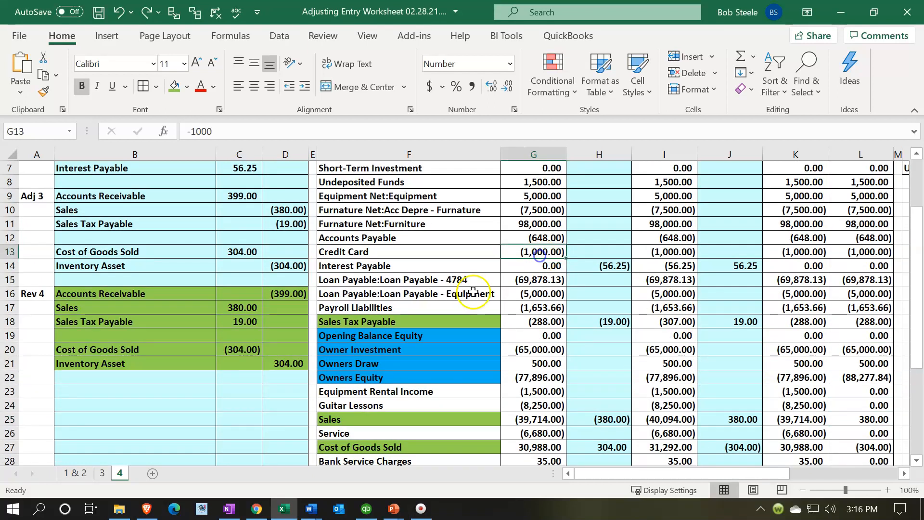
{"action": "key", "text": "Down"}
{"action": "key", "text": "Left"}
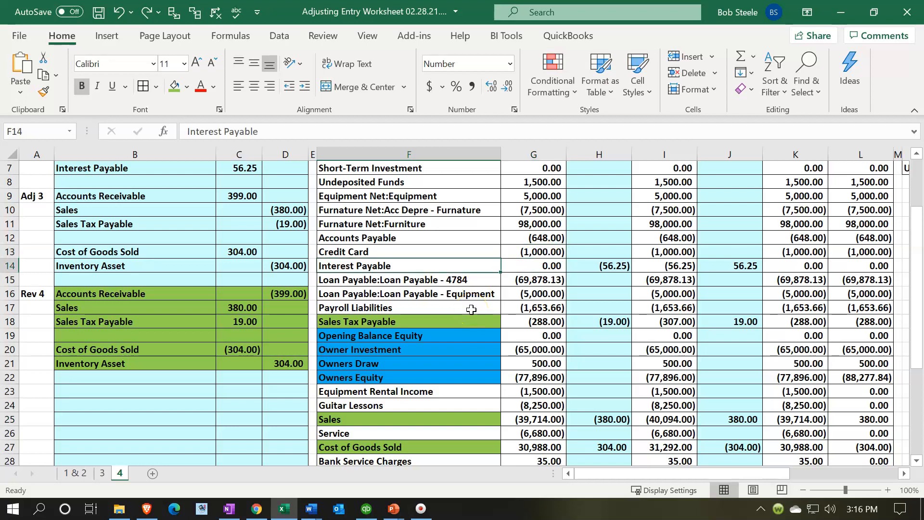
{"action": "key", "text": "Down"}
{"action": "key", "text": "Down"}
{"action": "key", "text": "Down"}
{"action": "key", "text": "Down"}
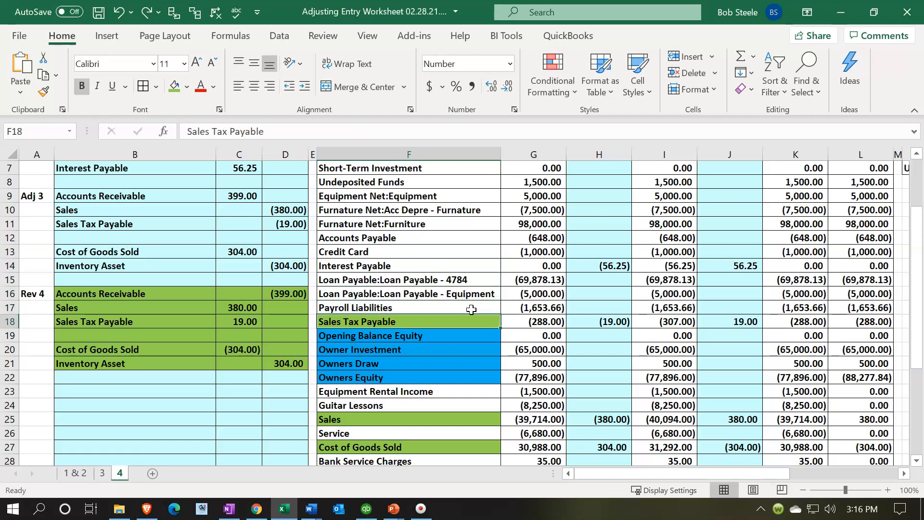
{"action": "key", "text": "Right"}
{"action": "key", "text": "Right"}
{"action": "key", "text": "Left"}
{"action": "key", "text": "Right"}
{"action": "key", "text": "Right"}
{"action": "key", "text": "Right"}
{"action": "key", "text": "Right"}
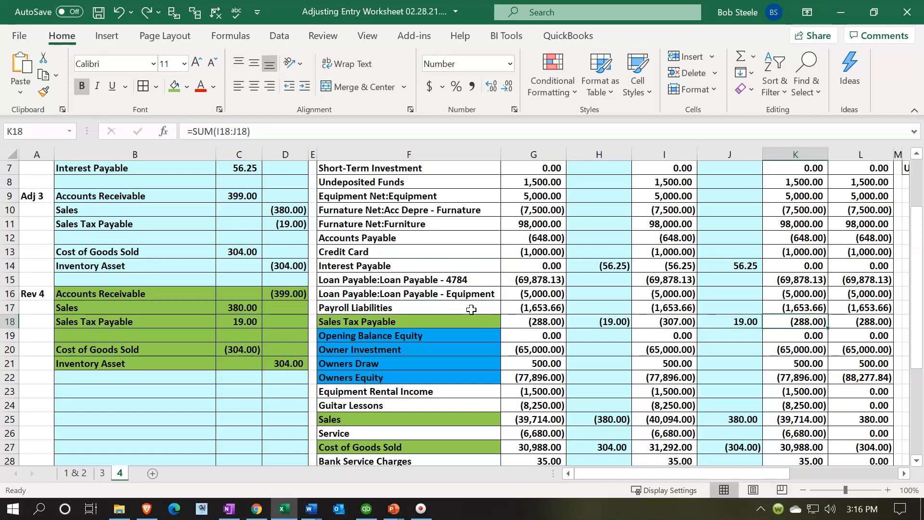
{"action": "key", "text": "Right"}
{"action": "key", "text": "Left"}
{"action": "key", "text": "Right"}
{"action": "left_click", "coordinate": [798, 326]}
Trace Cost of Goods Sold across row 27 from the beginning trial balance to the March trial balance
{"action": "left_click", "coordinate": [285, 335]}
{"action": "scroll", "coordinate": [287, 335], "scroll_direction": "down", "scroll_amount": 2}
{"action": "left_click", "coordinate": [529, 364]}
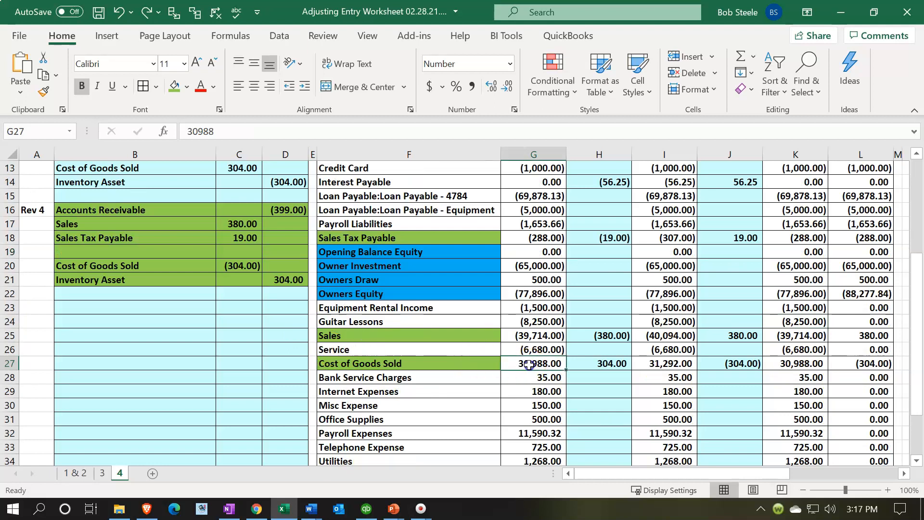
{"action": "key", "text": "Right"}
{"action": "key", "text": "Right"}
{"action": "key", "text": "Right"}
{"action": "key", "text": "Right"}
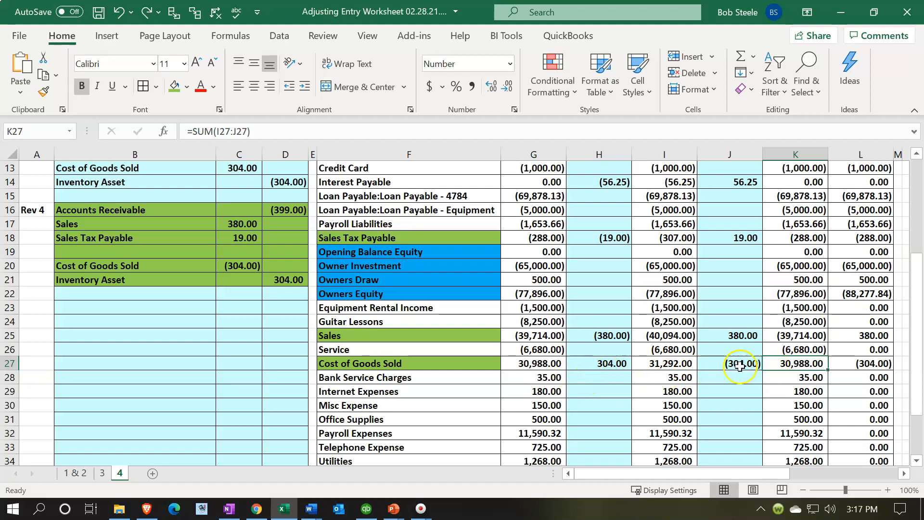
{"action": "left_click", "coordinate": [843, 362]}
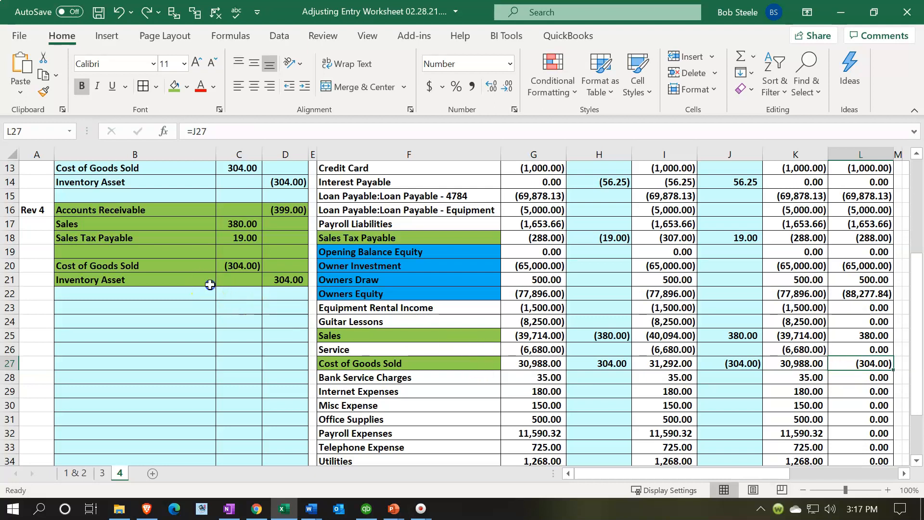
Trace Inventory Asset from its reversing entry line across row 5 to the 03/01/21 trial balance column
{"action": "left_click_drag", "start_coordinate": [206, 280], "coordinate": [265, 279]}
{"action": "scroll", "coordinate": [497, 371], "scroll_direction": "up", "scroll_amount": 3}
{"action": "scroll", "coordinate": [496, 371], "scroll_direction": "up", "scroll_amount": 1}
{"action": "left_click", "coordinate": [454, 292]}
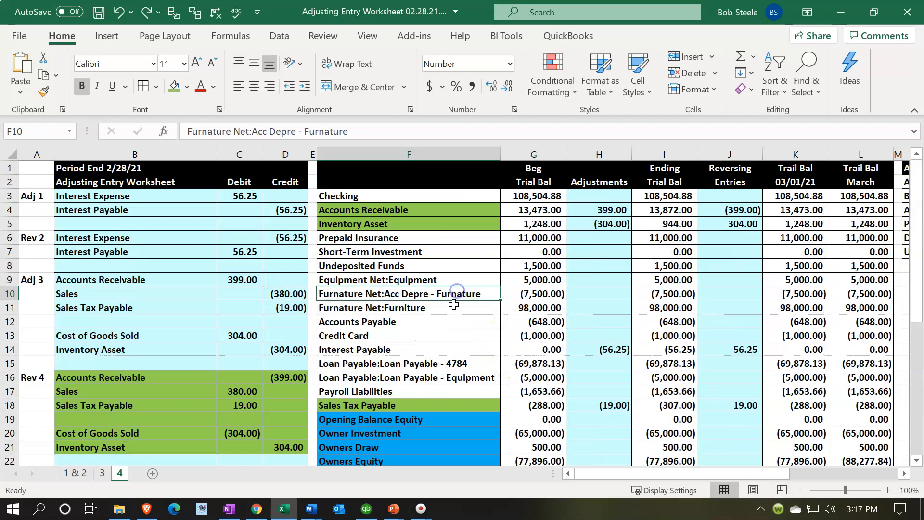
{"action": "key", "text": "Down"}
{"action": "key", "text": "Up"}
{"action": "key", "text": "Up"}
{"action": "key", "text": "Up"}
{"action": "key", "text": "Up"}
{"action": "key", "text": "Up"}
{"action": "key", "text": "Up"}
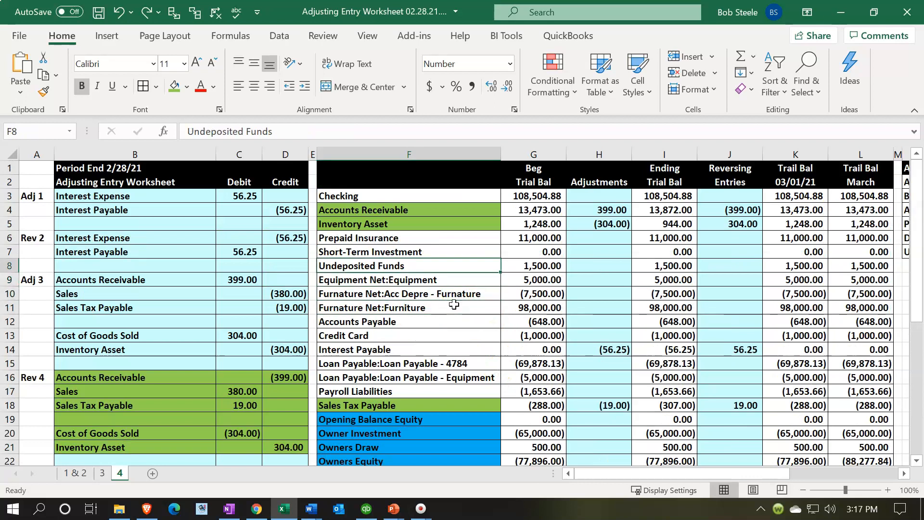
{"action": "key", "text": "Right"}
{"action": "key", "text": "Right"}
{"action": "key", "text": "Right"}
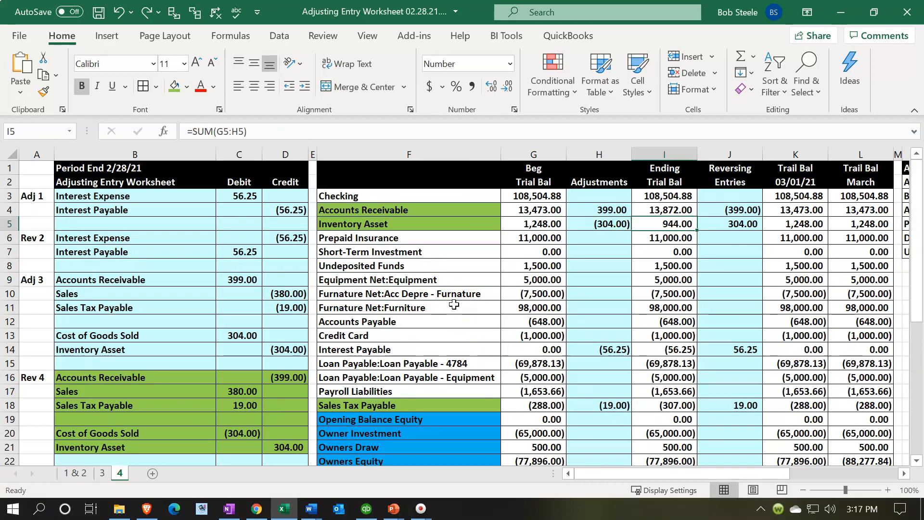
{"action": "key", "text": "Right"}
{"action": "key", "text": "Right"}
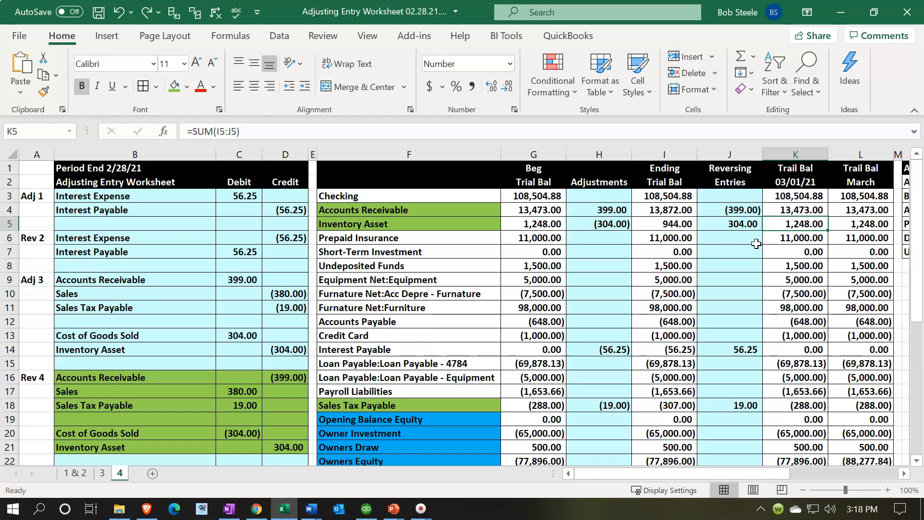
Examine the Sales balance and the net income formula in the ending trial balance column
{"action": "scroll", "coordinate": [756, 243], "scroll_direction": "down", "scroll_amount": 5}
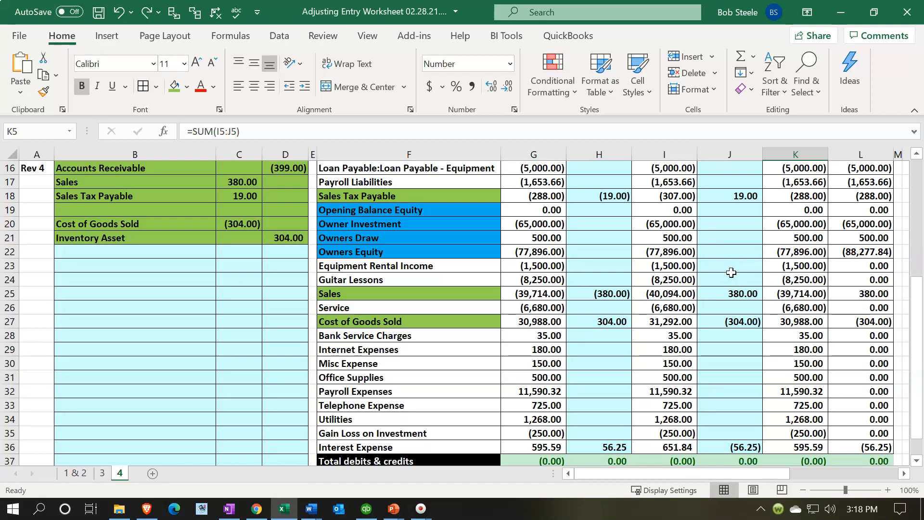
{"action": "left_click", "coordinate": [671, 293]}
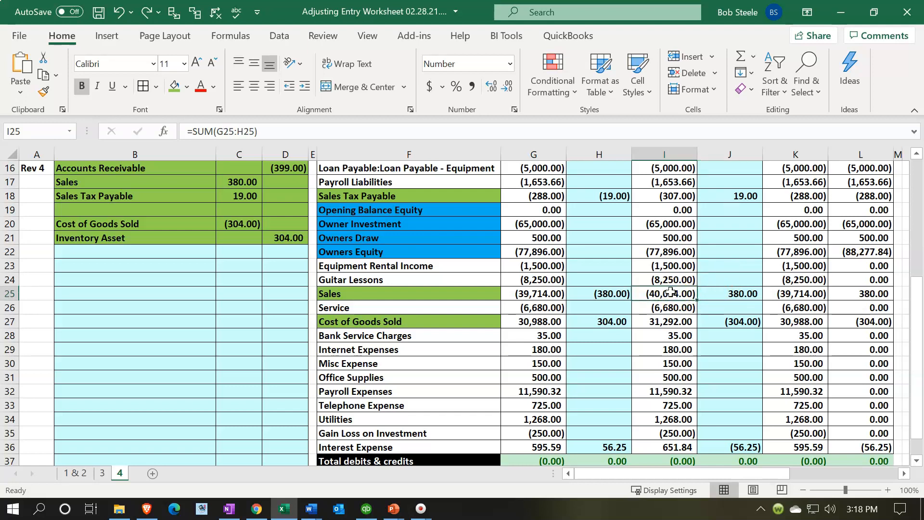
{"action": "scroll", "coordinate": [670, 292], "scroll_direction": "down", "scroll_amount": 1}
{"action": "left_click", "coordinate": [666, 433]}
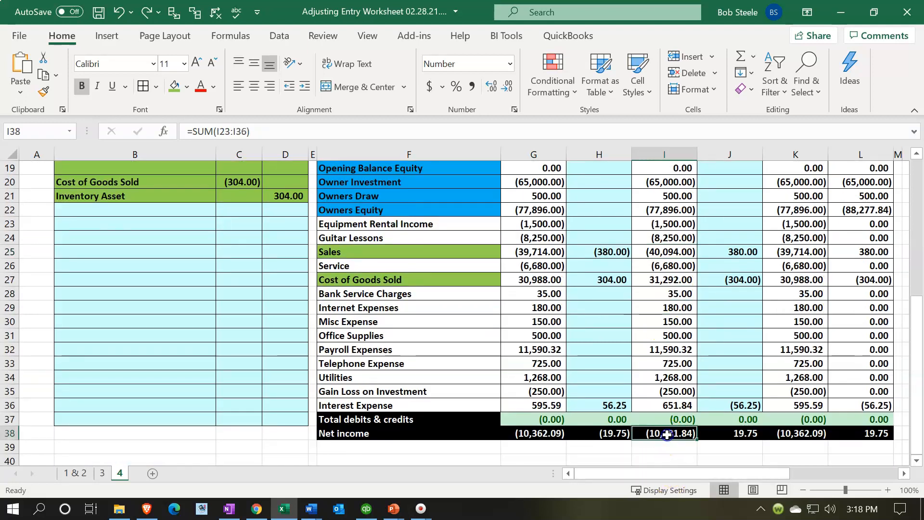
{"action": "double_click", "coordinate": [666, 435]}
{"action": "key", "text": "Return"}
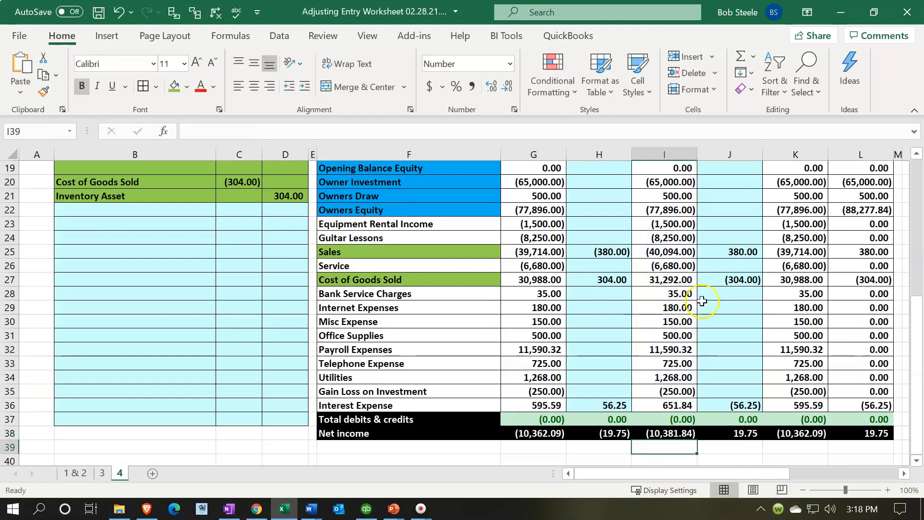
Check the ending Cost of Goods Sold balance, then switch to QuickBooks and read the Profit & Loss report down to net income
{"action": "left_click", "coordinate": [658, 236]}
{"action": "left_click", "coordinate": [669, 281]}
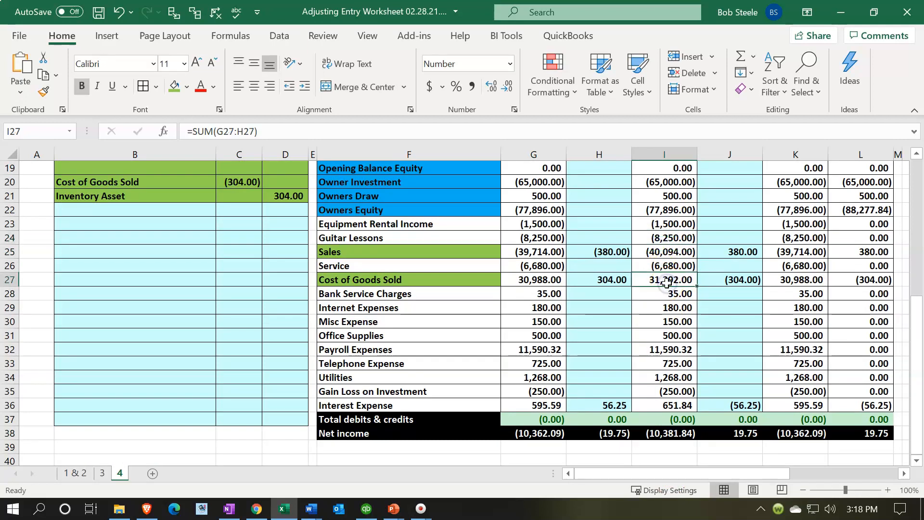
{"action": "left_click", "coordinate": [366, 508]}
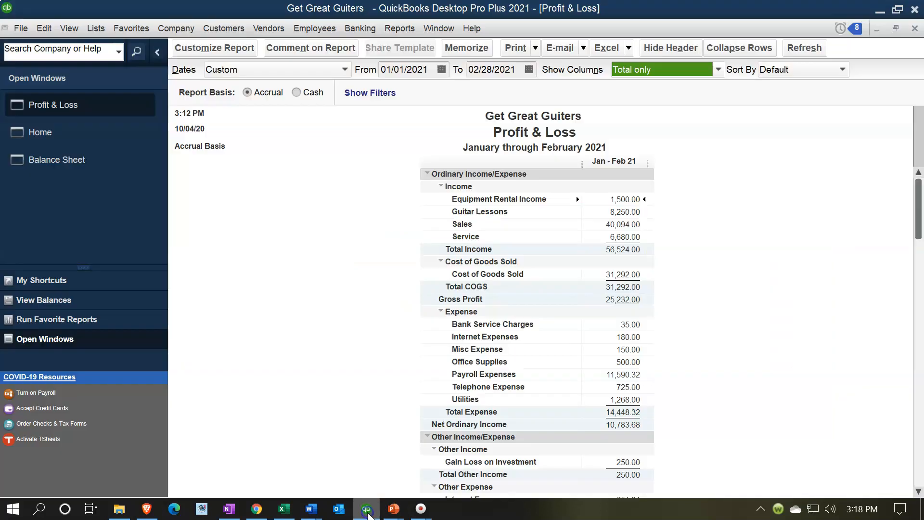
{"action": "scroll", "coordinate": [258, 278], "scroll_direction": "down", "scroll_amount": 2}
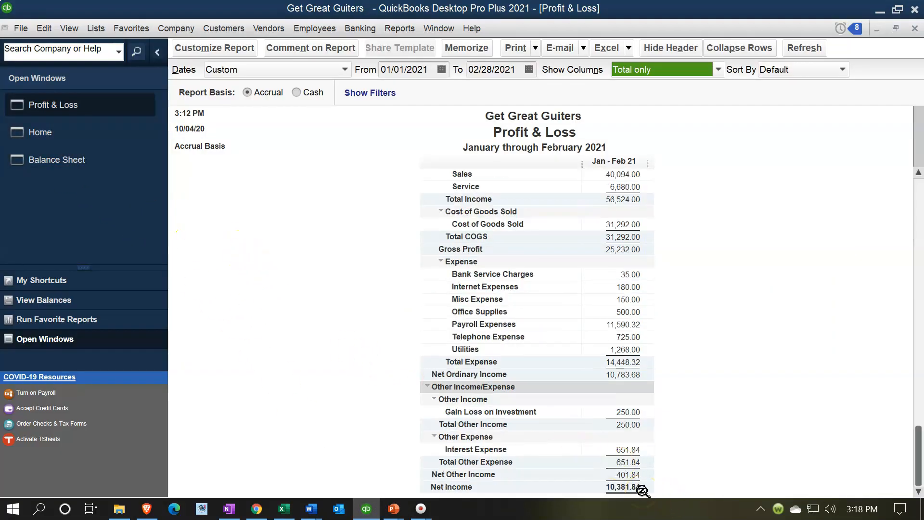
Return to Excel and inspect the ending net income formula, then follow row 38 to the 03/01/21 trial balance column
{"action": "left_click", "coordinate": [283, 508]}
{"action": "double_click", "coordinate": [673, 433]}
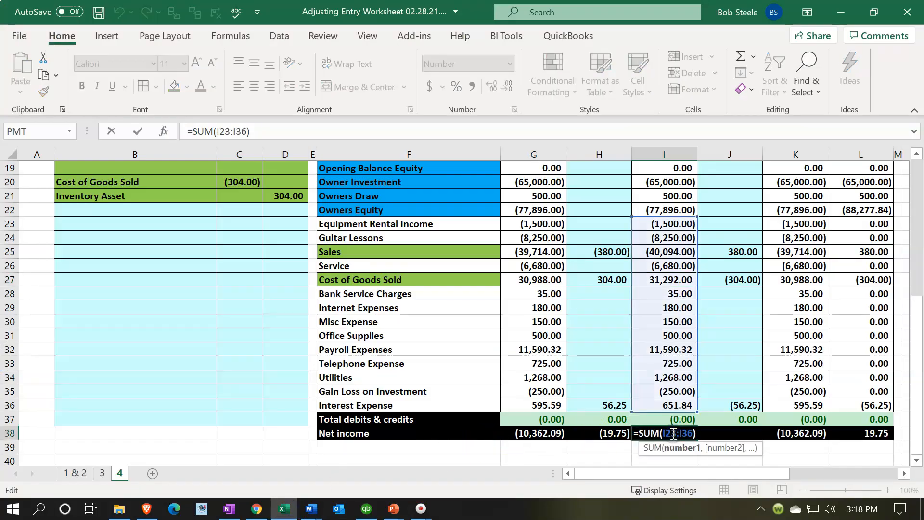
{"action": "key", "text": "Return"}
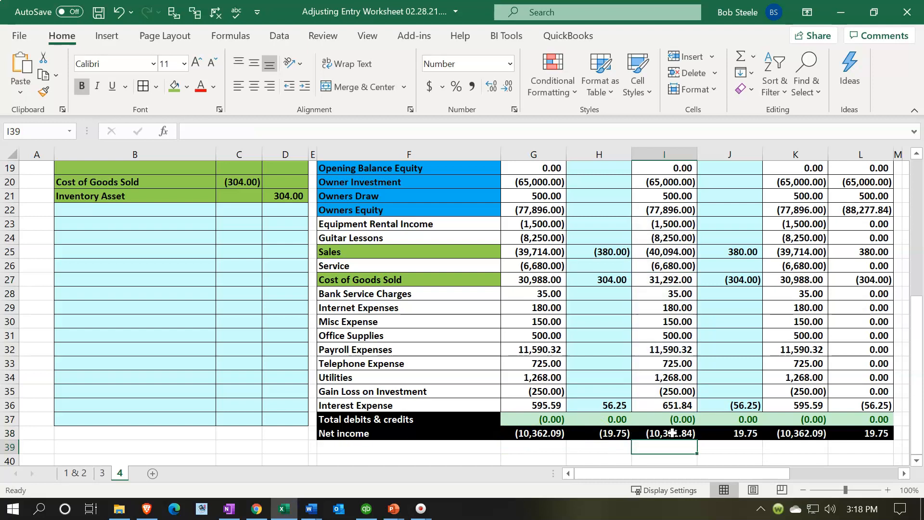
{"action": "key", "text": "Up"}
{"action": "key", "text": "Right"}
{"action": "key", "text": "Right"}
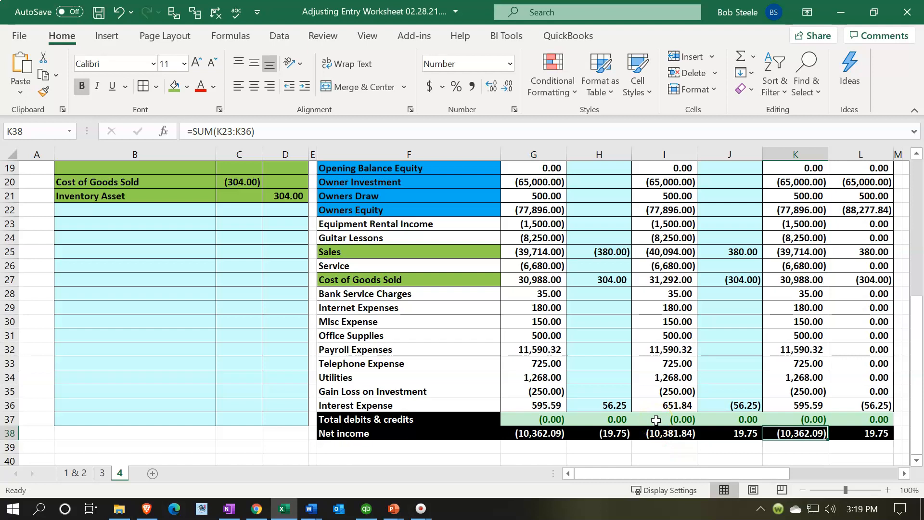
Inspect the net income formulas in the 03/01/21 and March trial balance columns
{"action": "left_click", "coordinate": [791, 435]}
{"action": "double_click", "coordinate": [797, 433]}
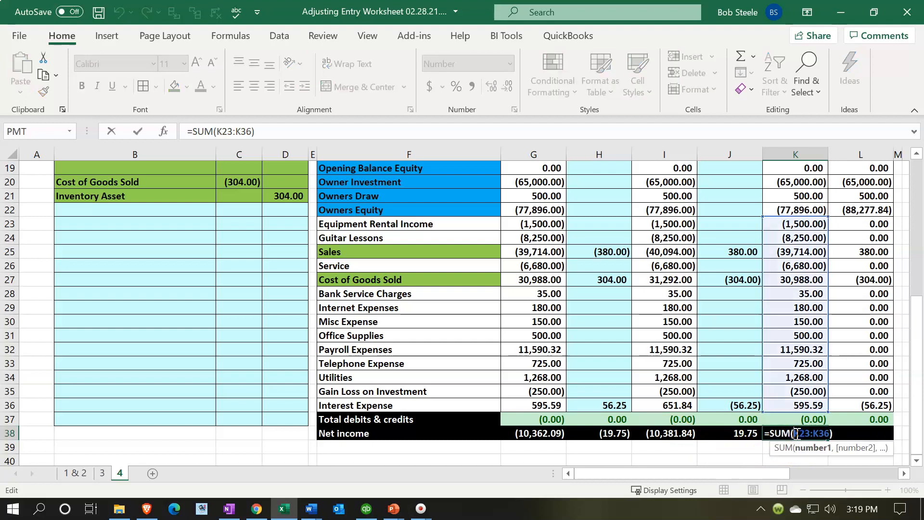
{"action": "key", "text": "Return"}
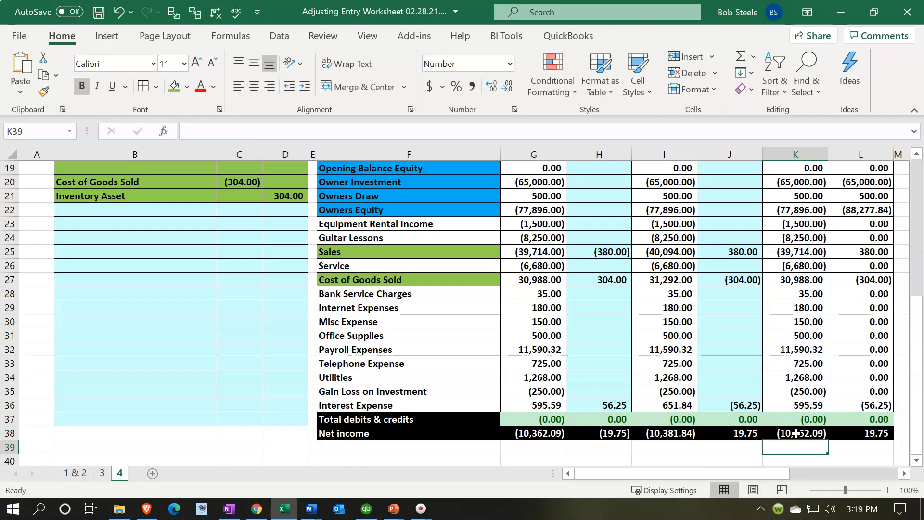
{"action": "double_click", "coordinate": [852, 434]}
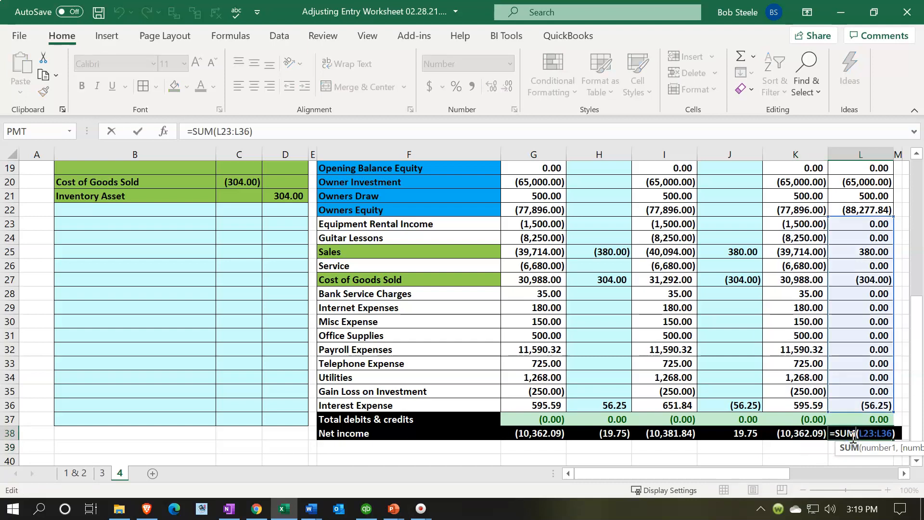
{"action": "key", "text": "Return"}
{"action": "left_click", "coordinate": [851, 436]}
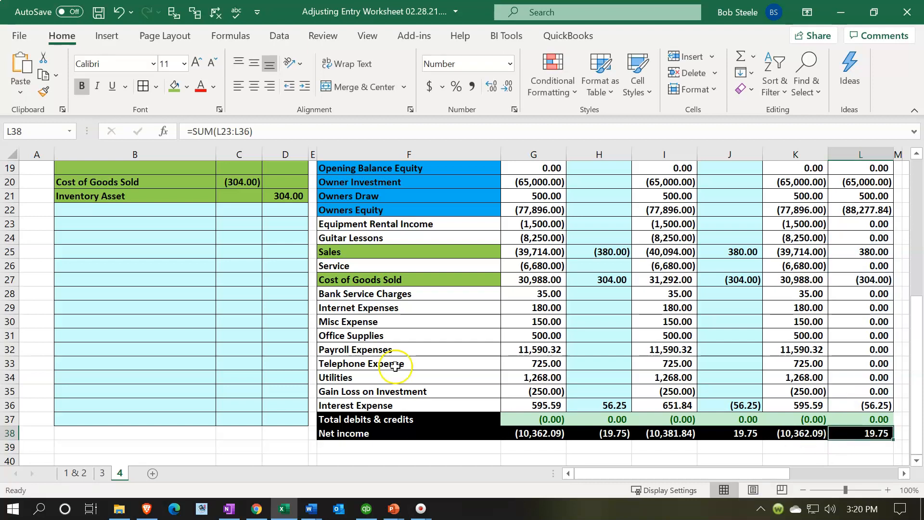
Highlight the Rev 4 Accounts Receivable line, then switch to QuickBooks and check Accounts Receivable on the Balance Sheet
{"action": "scroll", "coordinate": [163, 315], "scroll_direction": "up", "scroll_amount": 2}
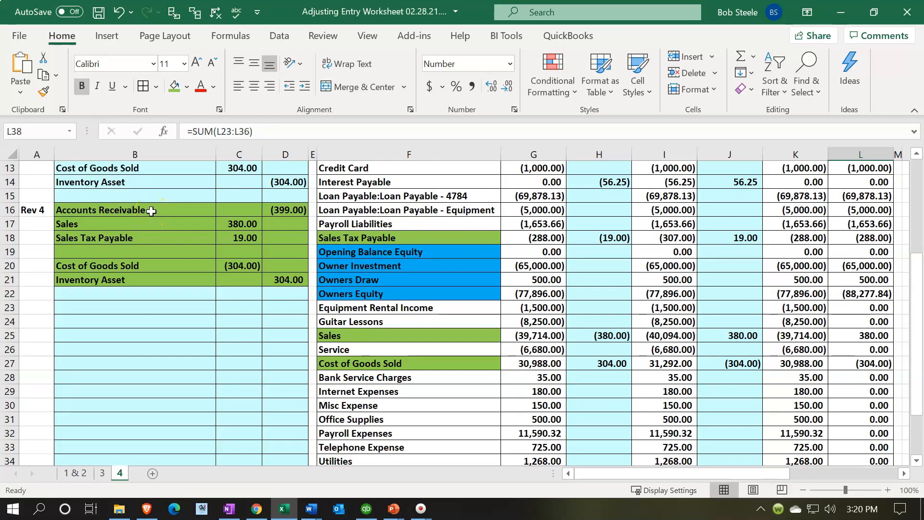
{"action": "left_click_drag", "start_coordinate": [151, 211], "coordinate": [294, 210]}
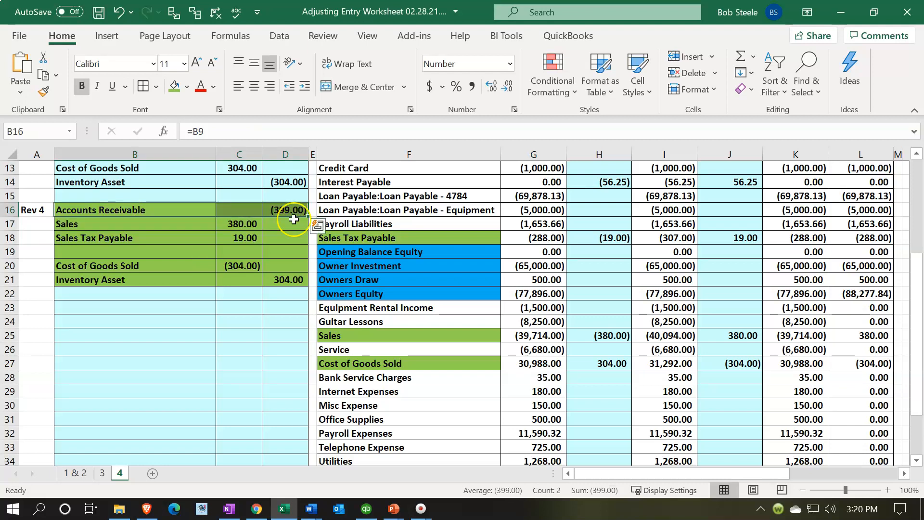
{"action": "left_click", "coordinate": [366, 508]}
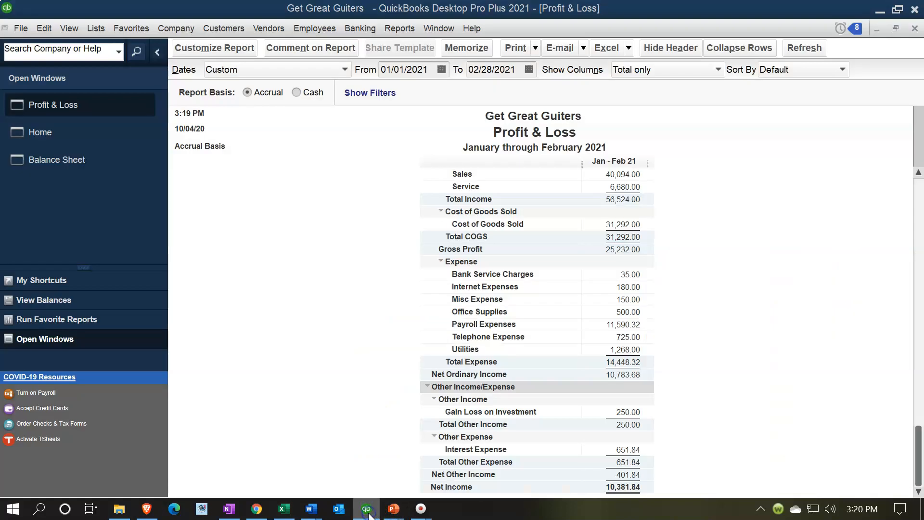
{"action": "left_click", "coordinate": [78, 168]}
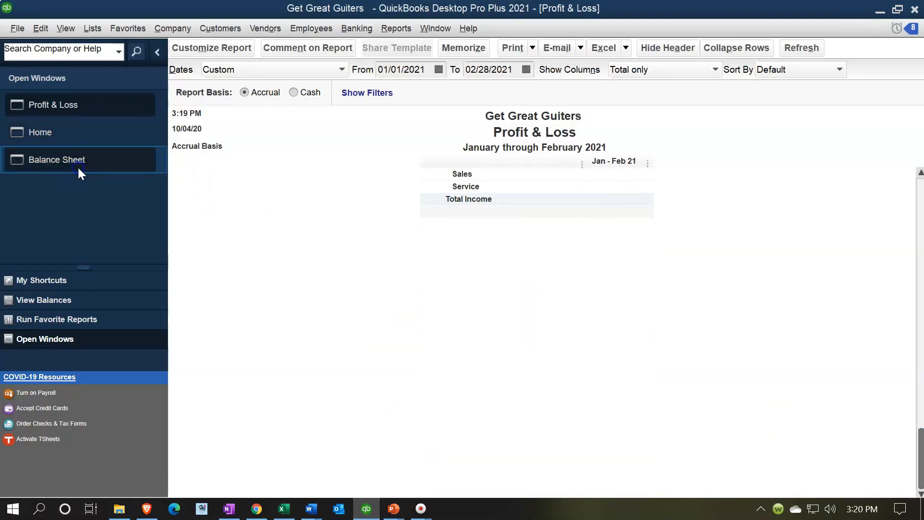
{"action": "left_click", "coordinate": [619, 250]}
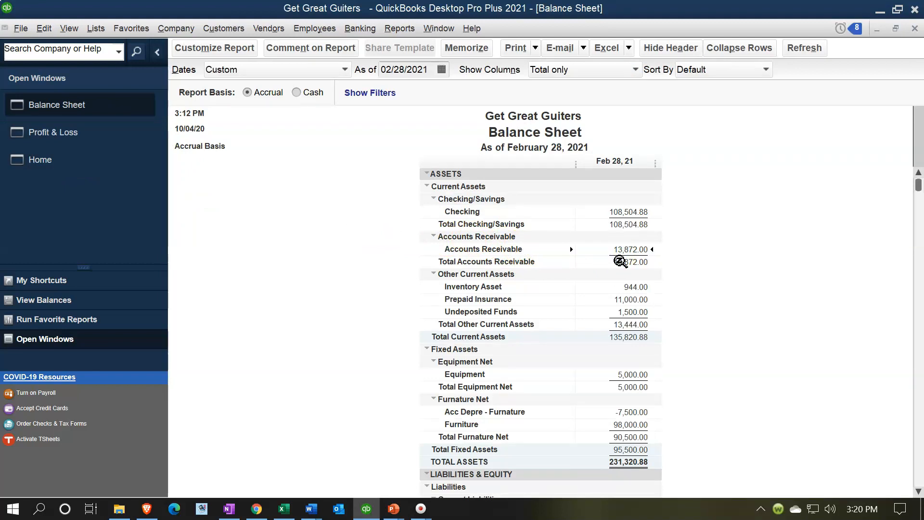
Open the Customer Balance Detail report and set its date range from 01/01/2021 to 02/28/2021
{"action": "left_click", "coordinate": [399, 28]}
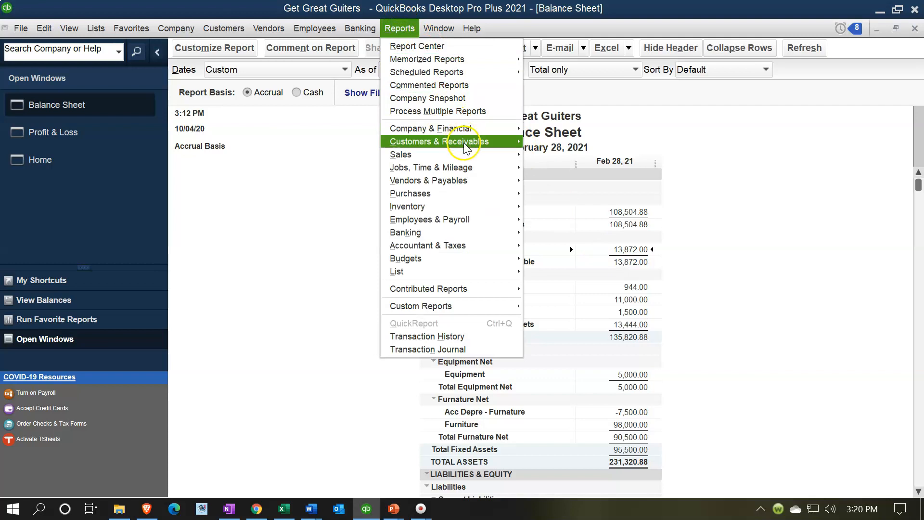
{"action": "mouse_move", "coordinate": [477, 141]}
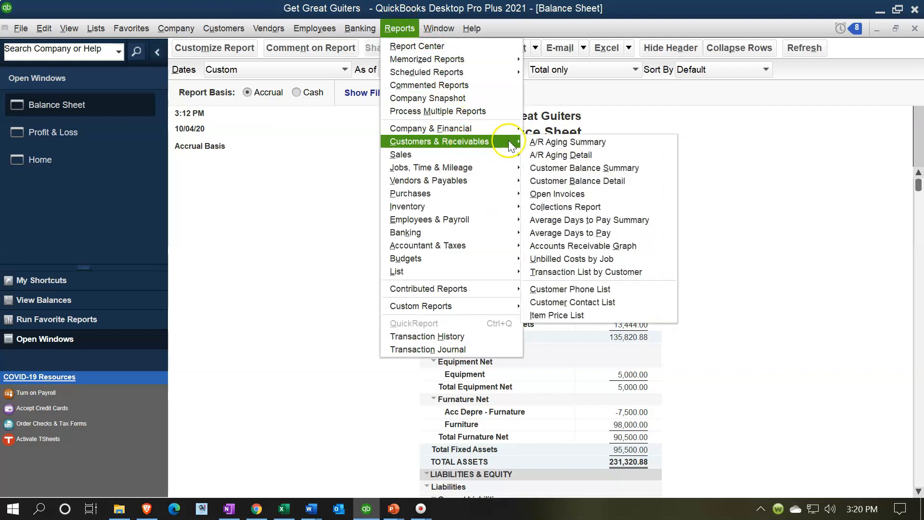
{"action": "left_click", "coordinate": [567, 181]}
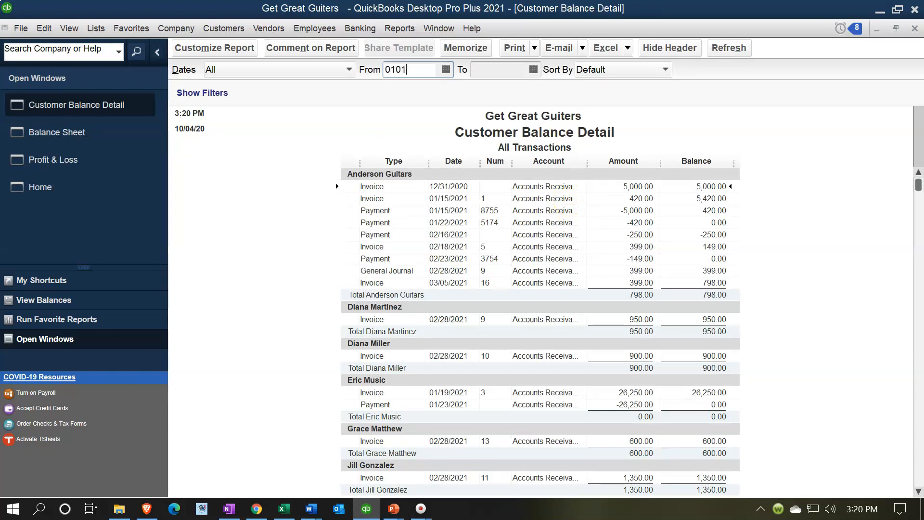
{"action": "type", "text": "21"}
{"action": "key", "text": "Tab"}
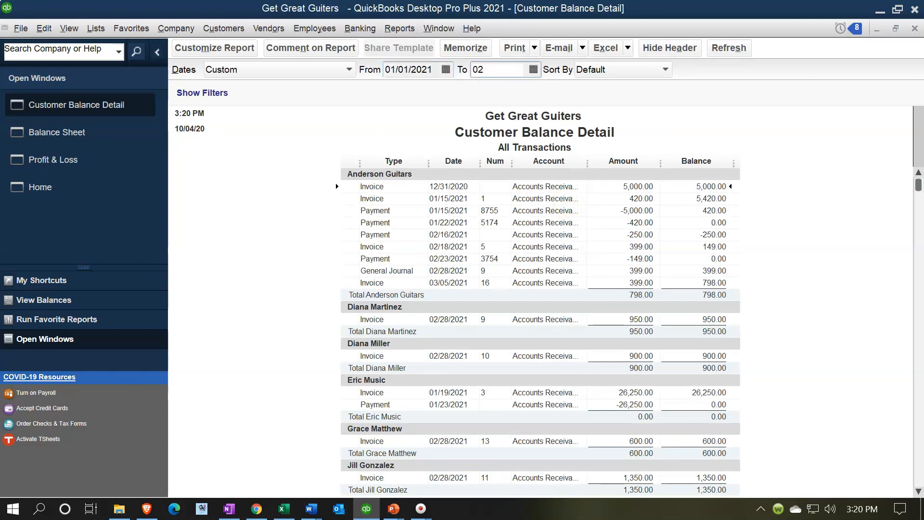
{"action": "type", "text": "02/28/2021"}
{"action": "key", "text": "Tab"}
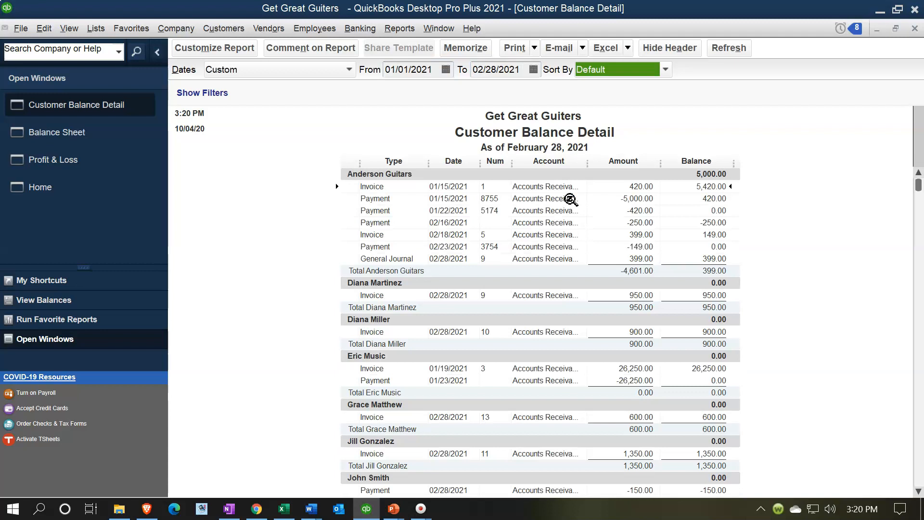
Compare the customer balance total with the Balance Sheet, then locate the 02/28/2021 general journal line for Anderson Guitars
{"action": "scroll", "coordinate": [569, 200], "scroll_direction": "down", "scroll_amount": 10}
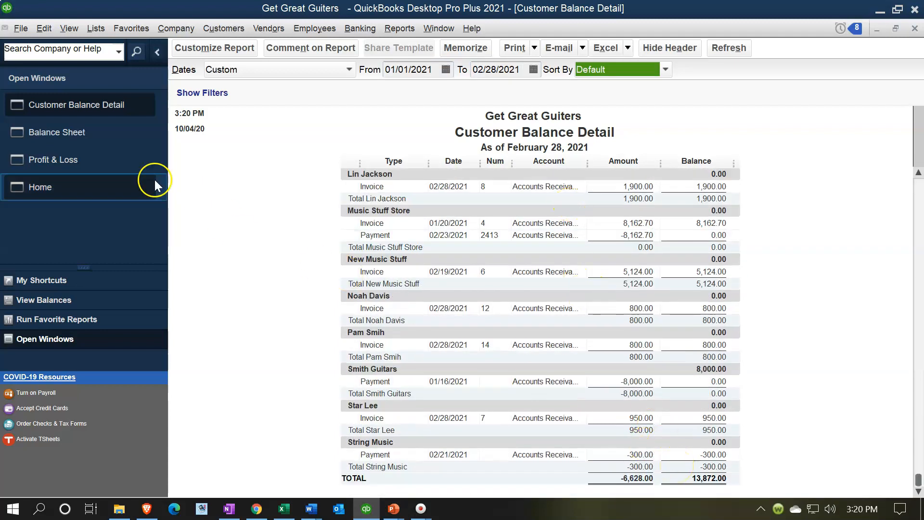
{"action": "left_click", "coordinate": [84, 137]}
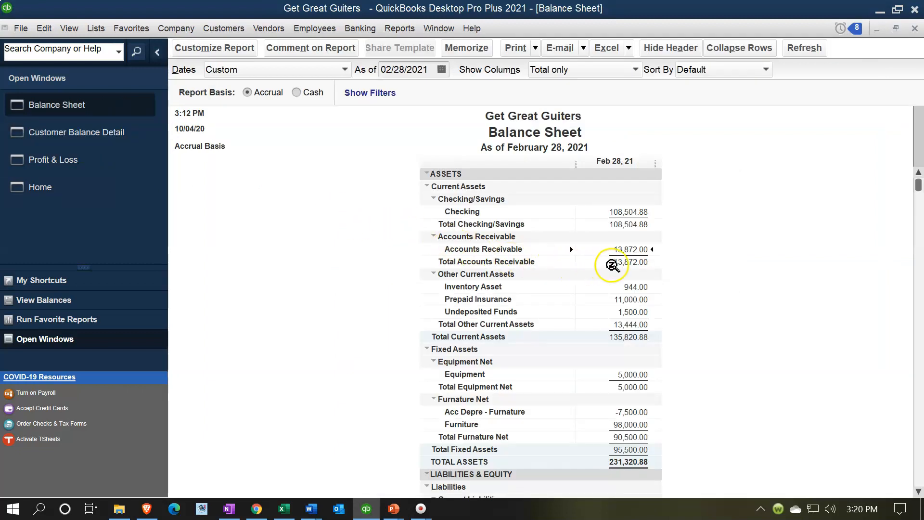
{"action": "left_click", "coordinate": [113, 138]}
{"action": "scroll", "coordinate": [409, 290], "scroll_direction": "up", "scroll_amount": 10}
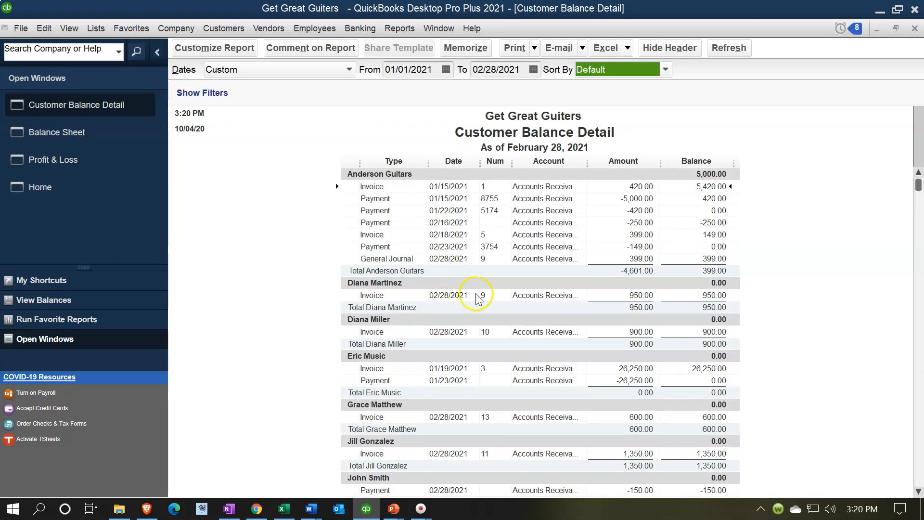
{"action": "left_click", "coordinate": [626, 259]}
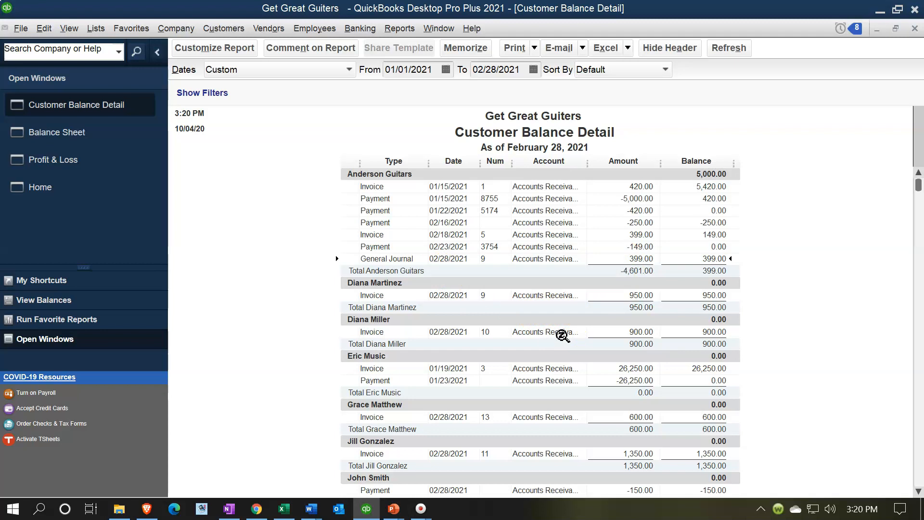
Switch back to Excel and highlight the Accounts Receivable line of the Adj 3 entry
{"action": "left_click", "coordinate": [285, 508]}
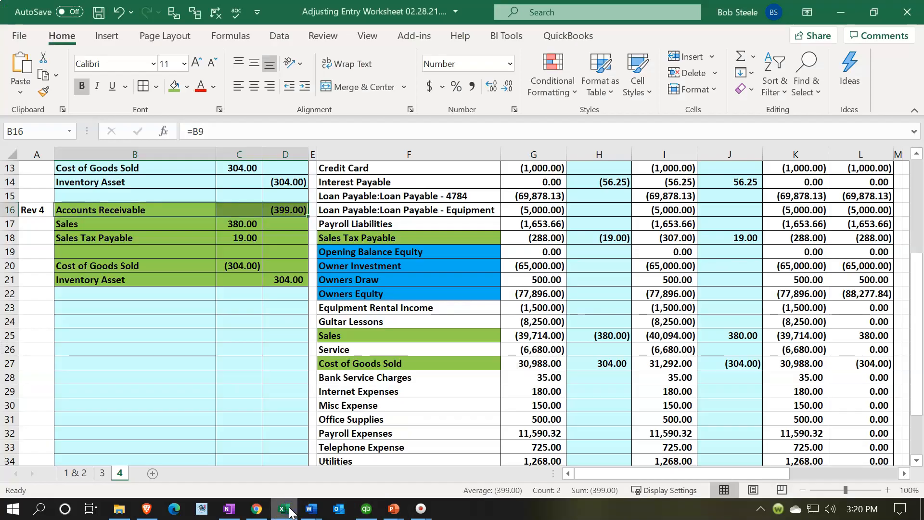
{"action": "left_click", "coordinate": [517, 363]}
{"action": "scroll", "coordinate": [433, 308], "scroll_direction": "up", "scroll_amount": 2}
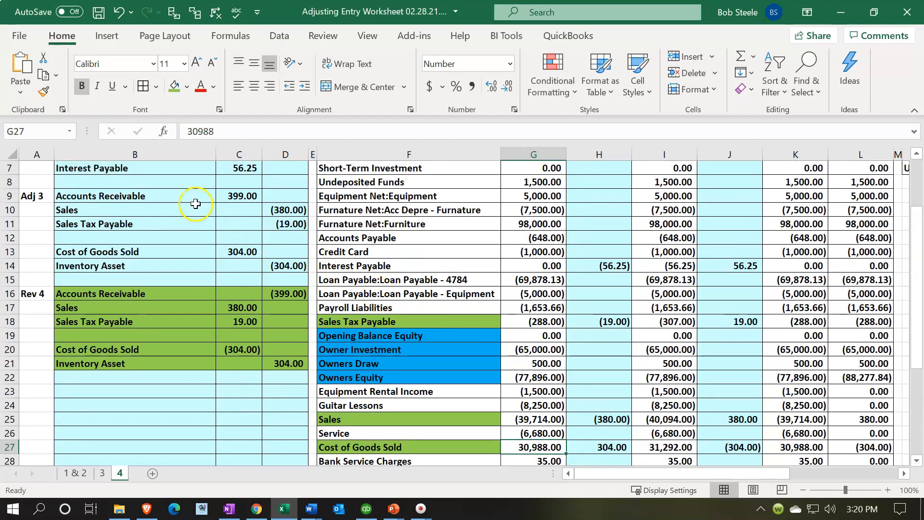
{"action": "left_click_drag", "start_coordinate": [195, 199], "coordinate": [236, 197]}
{"action": "scroll", "coordinate": [394, 287], "scroll_direction": "up", "scroll_amount": 2}
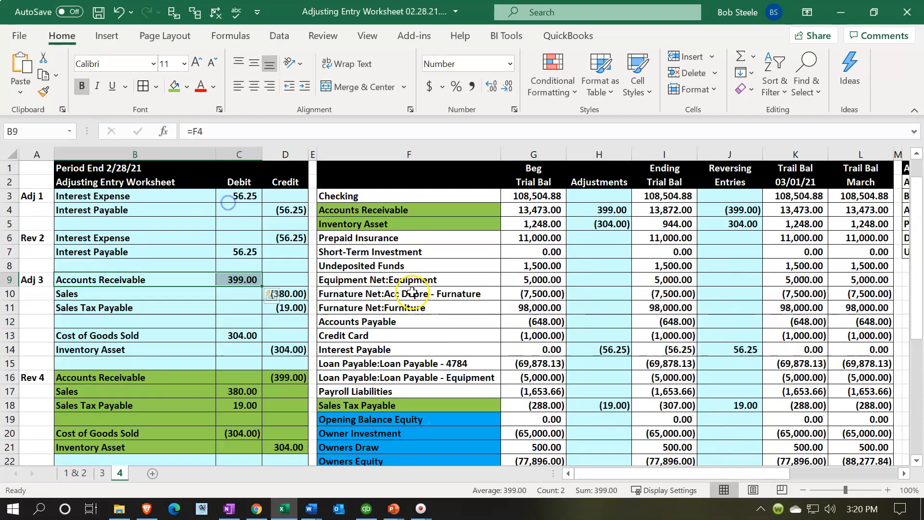
Check the ending Accounts Receivable balance in Excel, then switch to QuickBooks and extend the Customer Balance Detail end date to 03/05/2021
{"action": "left_click", "coordinate": [644, 208]}
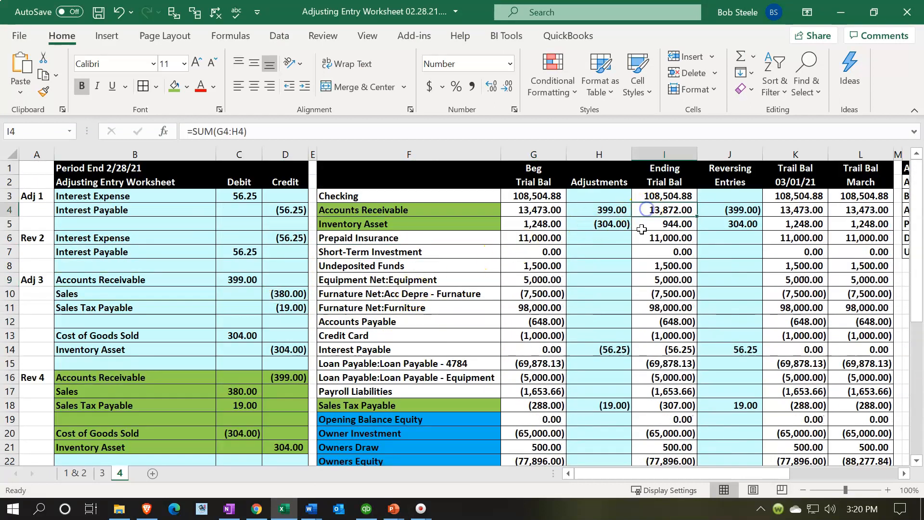
{"action": "left_click", "coordinate": [284, 513]}
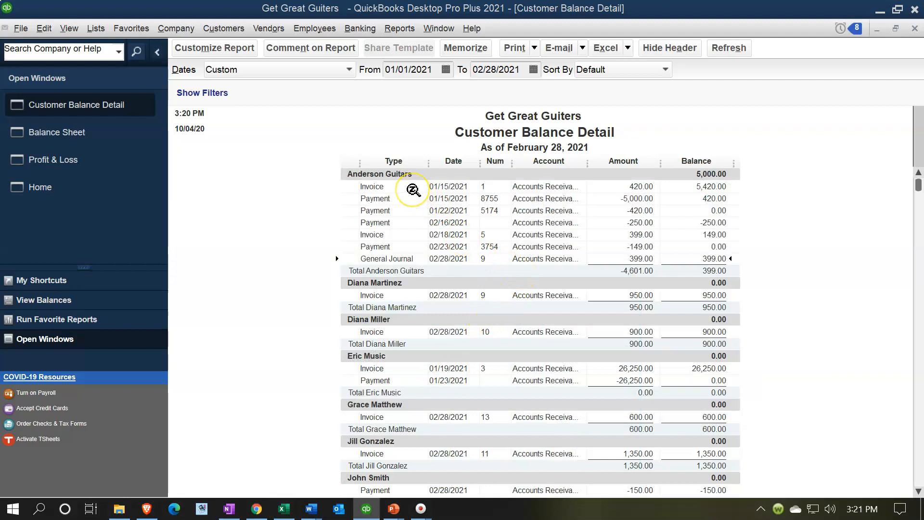
{"action": "left_click", "coordinate": [500, 71]}
{"action": "key", "text": "plus"}
{"action": "key", "text": "plus"}
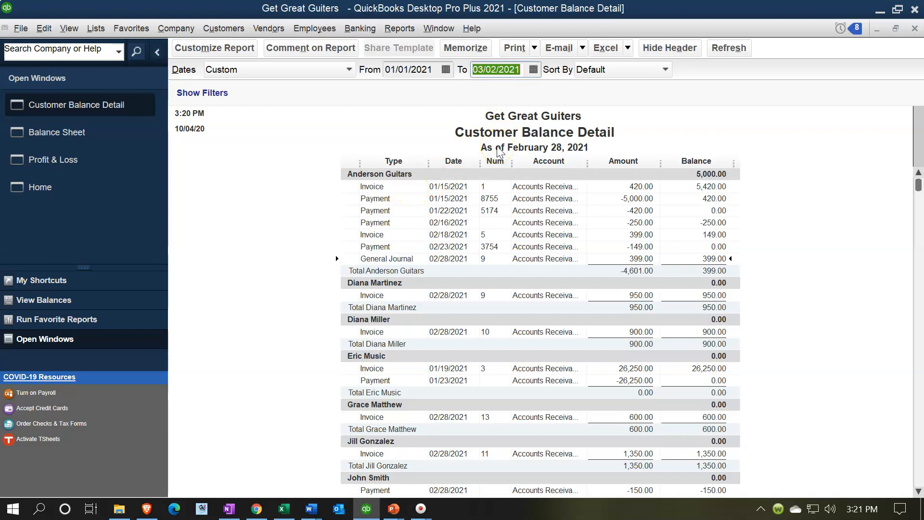
{"action": "left_click", "coordinate": [745, 242]}
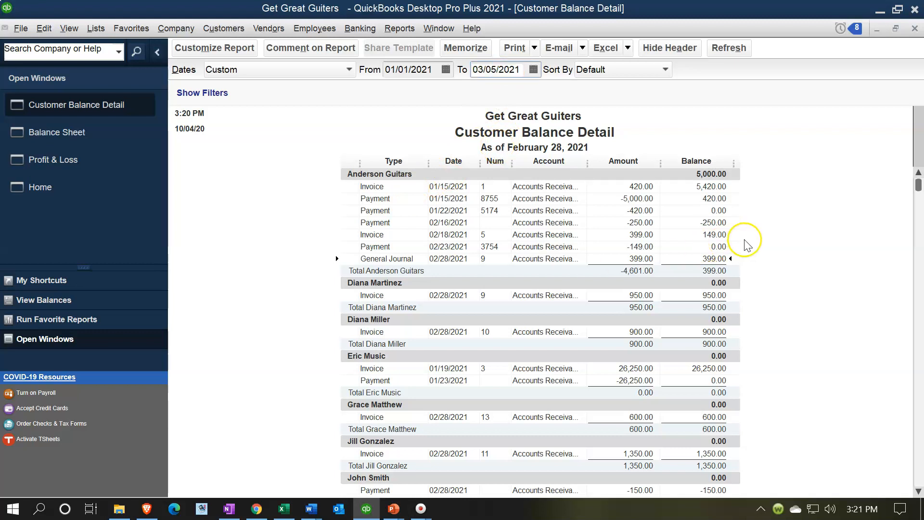
Compare the 02/28/2021 general journal line with the 03/05/2021 invoice for Anderson Guitars, then close the Customer Balance Detail report
{"action": "left_click", "coordinate": [397, 262]}
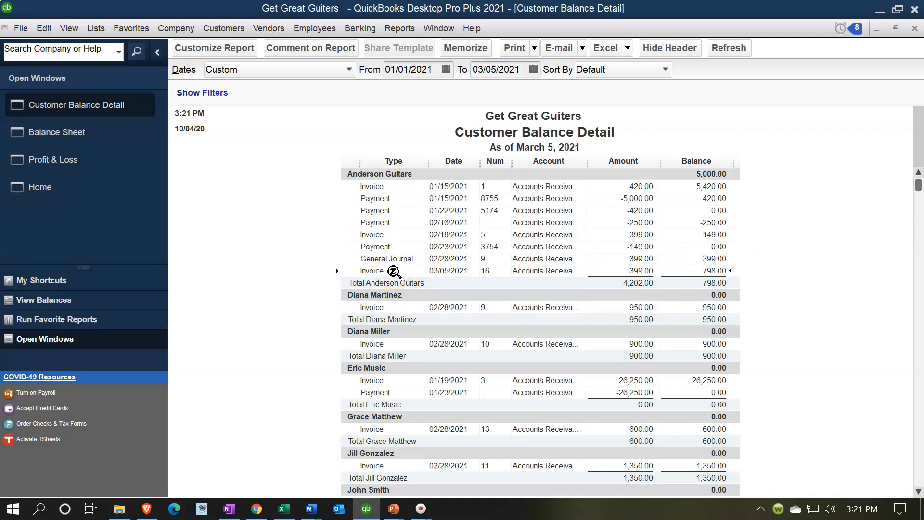
{"action": "left_click", "coordinate": [621, 259]}
{"action": "left_click", "coordinate": [420, 266]}
{"action": "left_click", "coordinate": [423, 266]}
{"action": "left_click", "coordinate": [914, 29]}
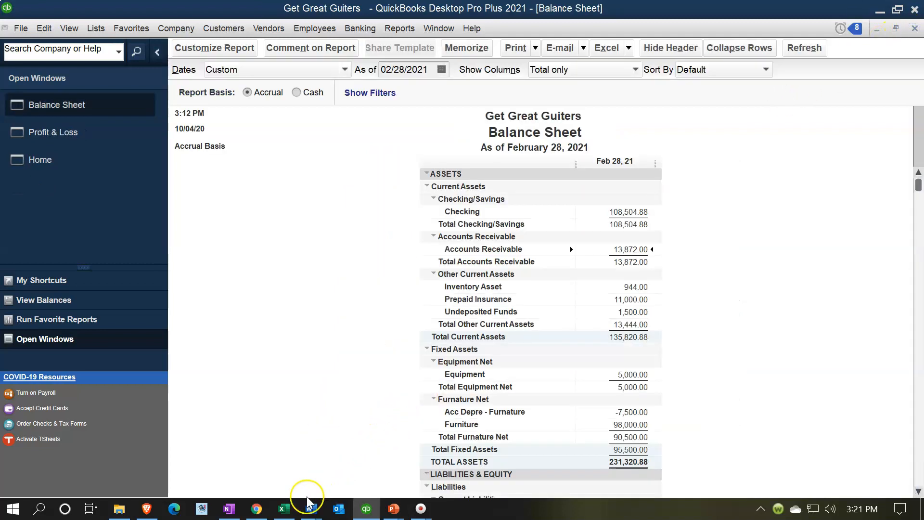
Switch to Excel and highlight the Sales Tax Payable line of the Rev 4 entry
{"action": "left_click", "coordinate": [285, 509]}
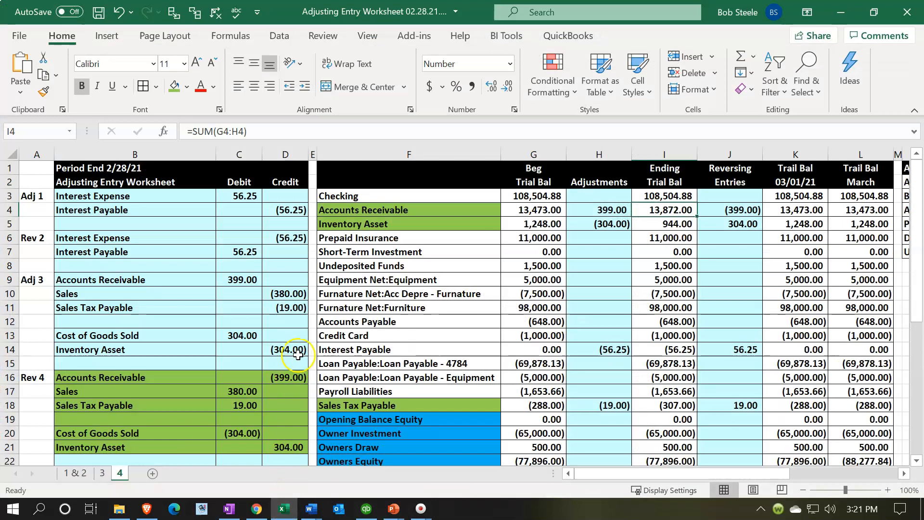
{"action": "left_click", "coordinate": [239, 366]}
{"action": "scroll", "coordinate": [239, 365], "scroll_direction": "down", "scroll_amount": 1}
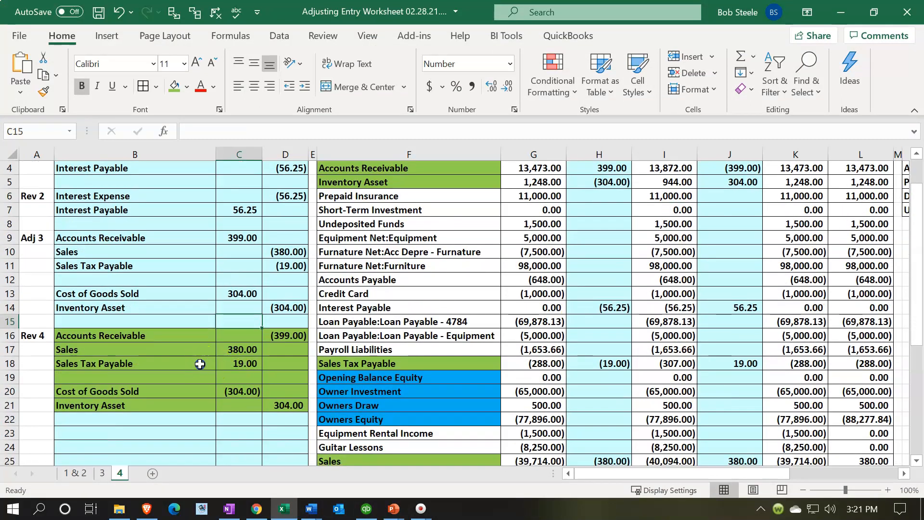
{"action": "left_click", "coordinate": [215, 361]}
{"action": "left_click_drag", "start_coordinate": [215, 361], "coordinate": [216, 361]}
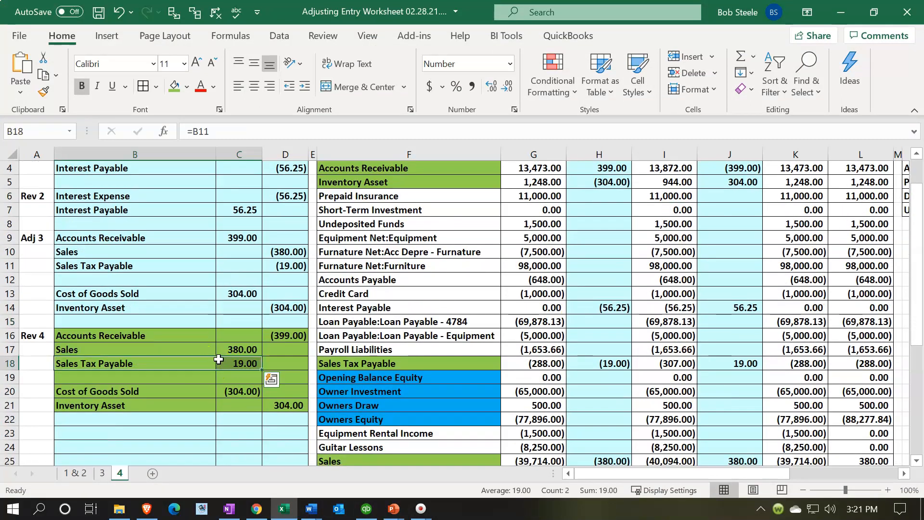
Switch to QuickBooks and examine the Sales Tax Payable accounts in the liabilities section of the Balance Sheet
{"action": "left_click", "coordinate": [366, 509]}
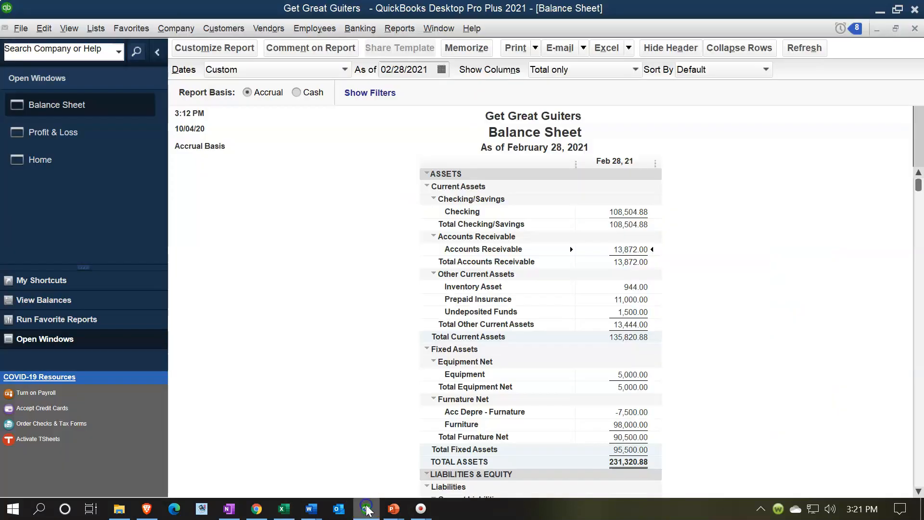
{"action": "left_click", "coordinate": [60, 160]}
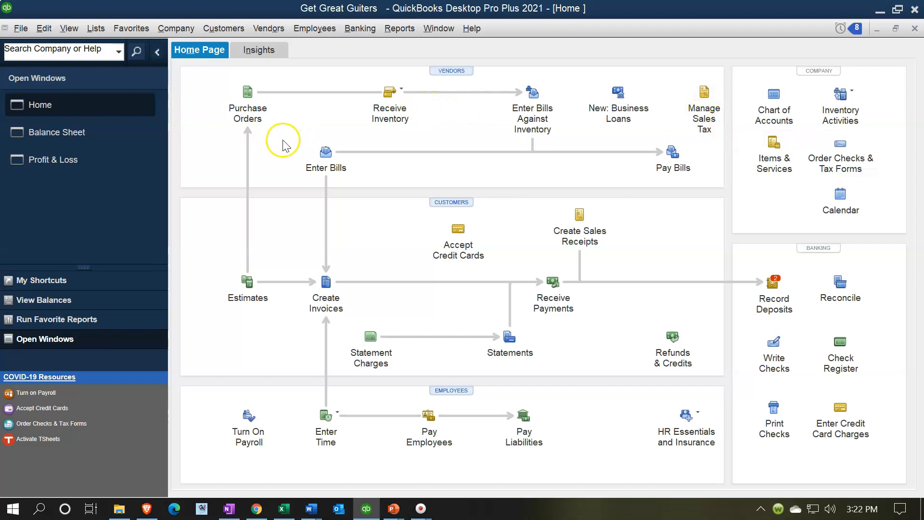
{"action": "left_click", "coordinate": [82, 136]}
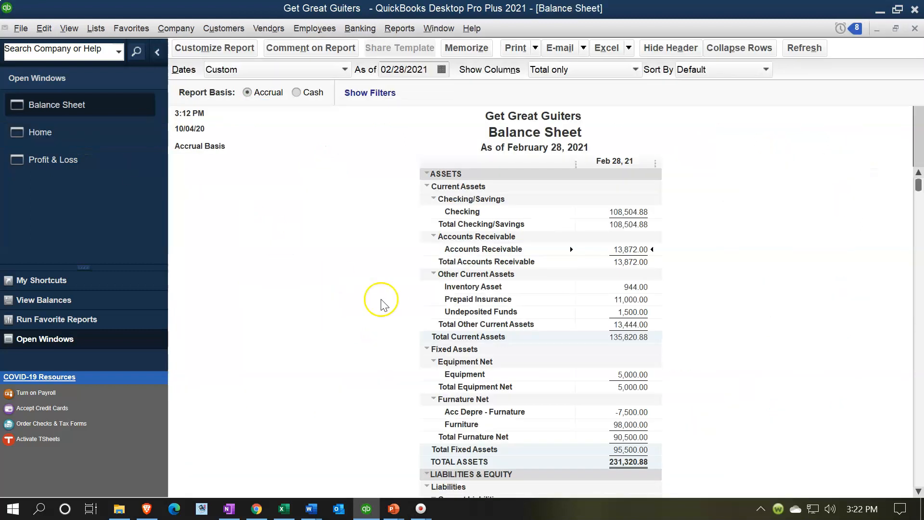
{"action": "scroll", "coordinate": [383, 300], "scroll_direction": "down", "scroll_amount": 3}
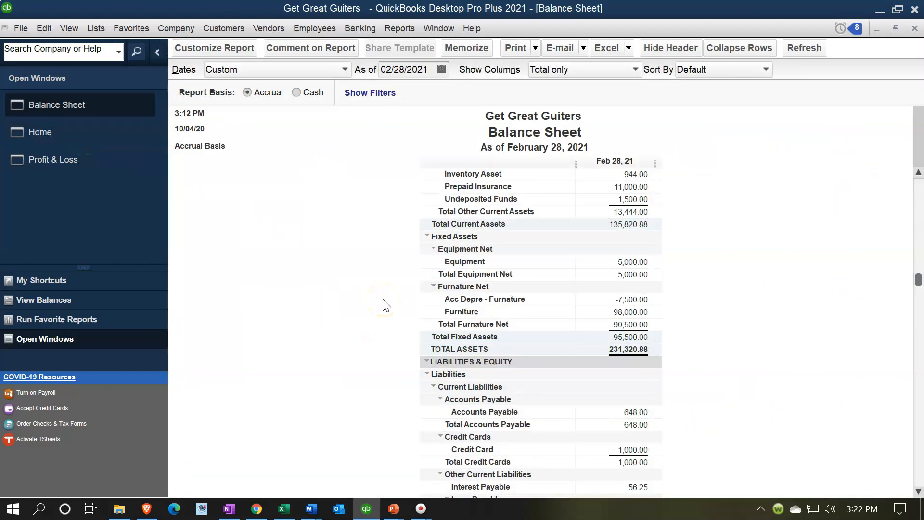
{"action": "scroll", "coordinate": [384, 305], "scroll_direction": "down", "scroll_amount": 4}
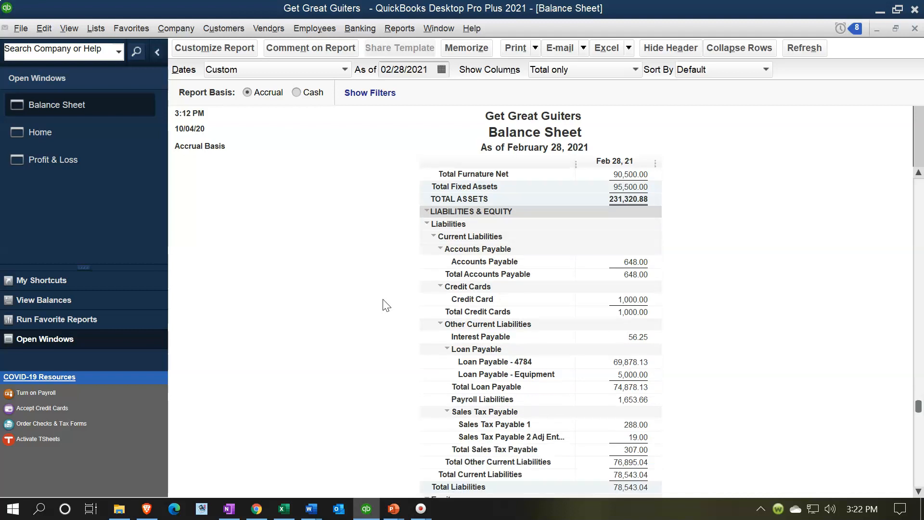
{"action": "scroll", "coordinate": [386, 306], "scroll_direction": "down", "scroll_amount": 1}
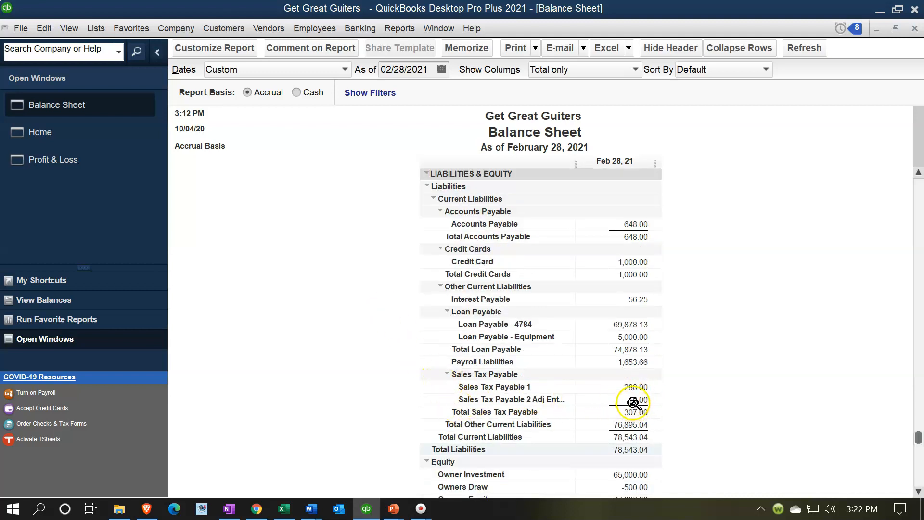
Highlight the Rev 4 Inventory Asset line in Excel, then switch to QuickBooks and check Inventory Asset on the Balance Sheet
{"action": "left_click", "coordinate": [282, 507]}
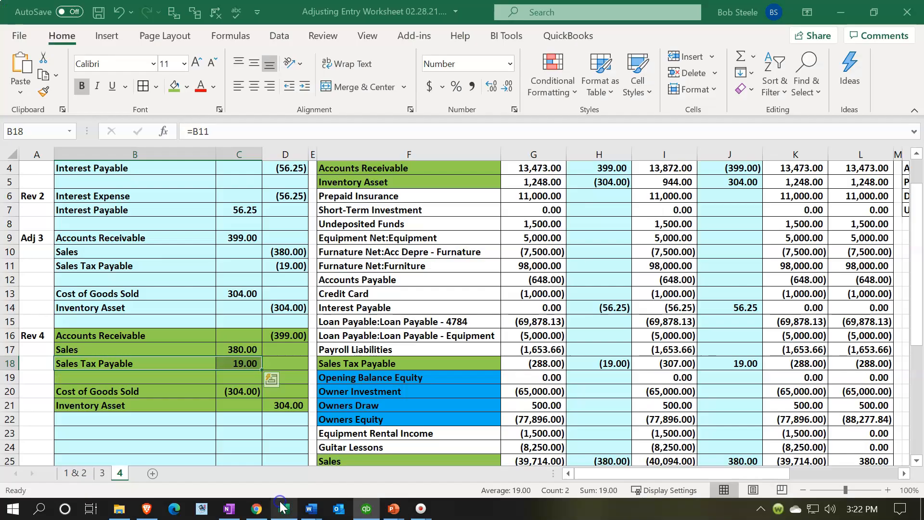
{"action": "left_click", "coordinate": [225, 430]}
{"action": "left_click_drag", "start_coordinate": [178, 404], "coordinate": [267, 409]}
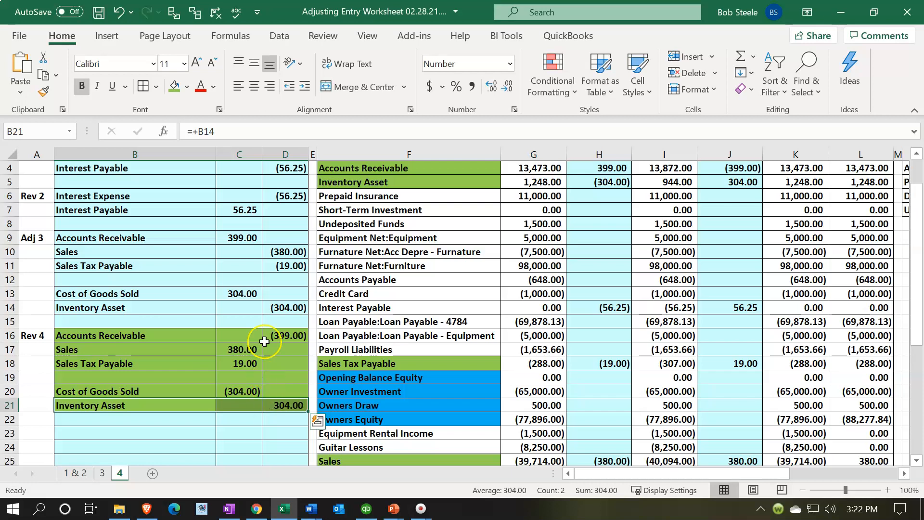
{"action": "left_click", "coordinate": [366, 508]}
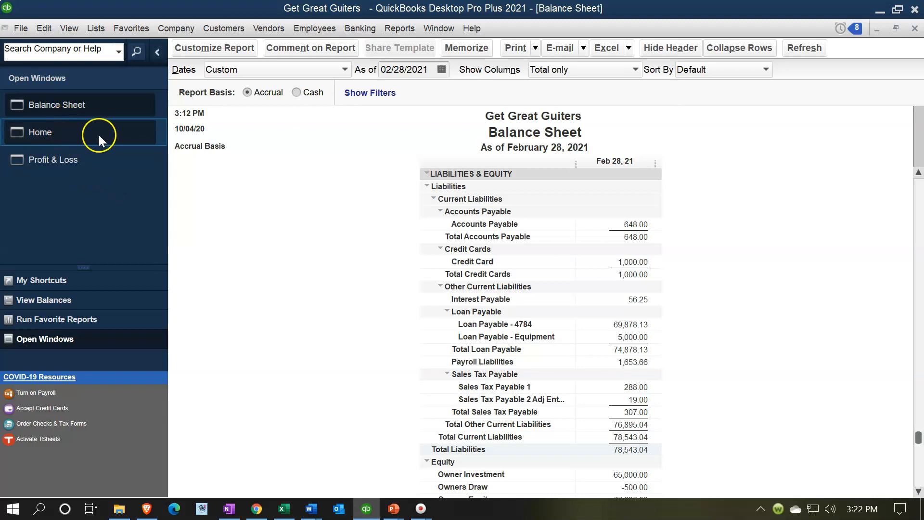
{"action": "scroll", "coordinate": [324, 282], "scroll_direction": "down", "scroll_amount": 2}
{"action": "scroll", "coordinate": [353, 281], "scroll_direction": "up", "scroll_amount": 10}
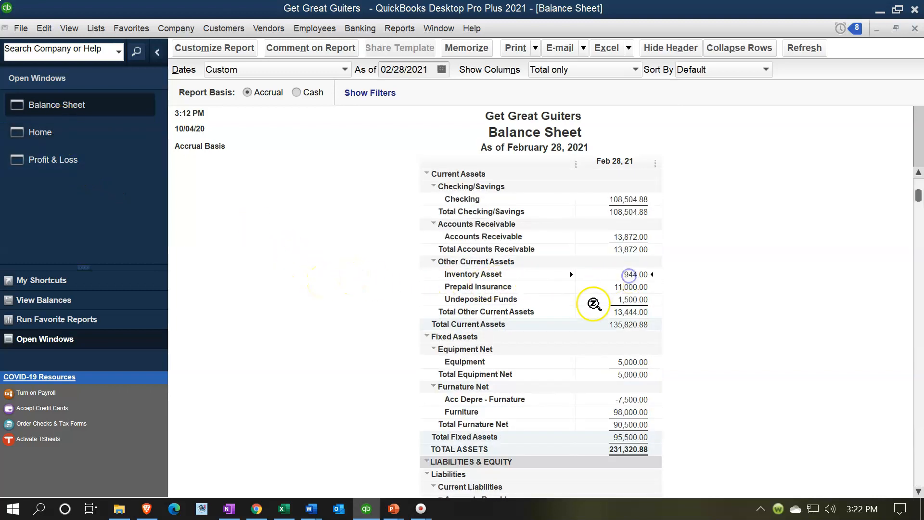
Open the Inventory Valuation Summary report and set its date to 02/28/2021
{"action": "left_click", "coordinate": [399, 28]}
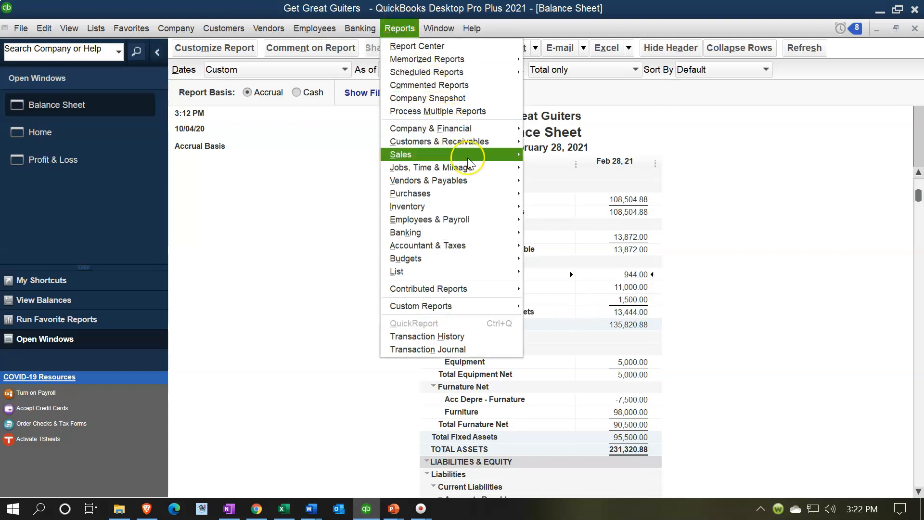
{"action": "mouse_move", "coordinate": [469, 196]}
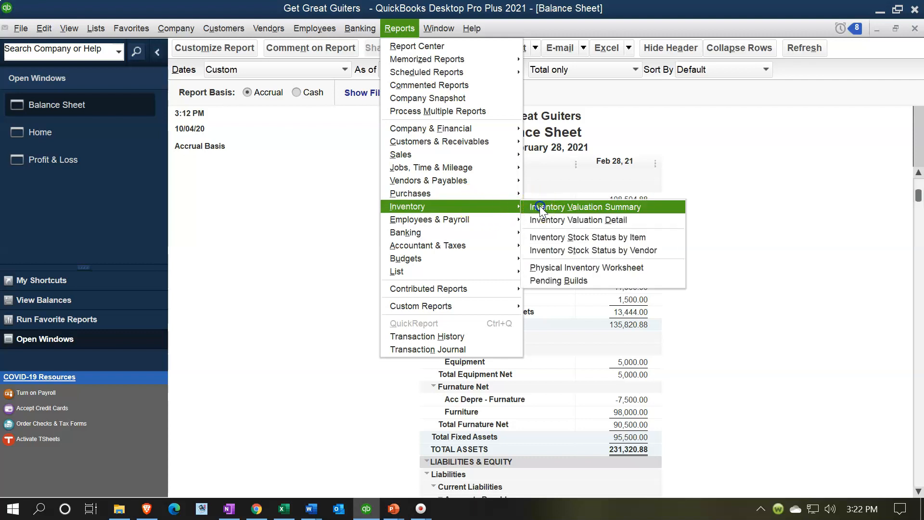
{"action": "left_click", "coordinate": [539, 206]}
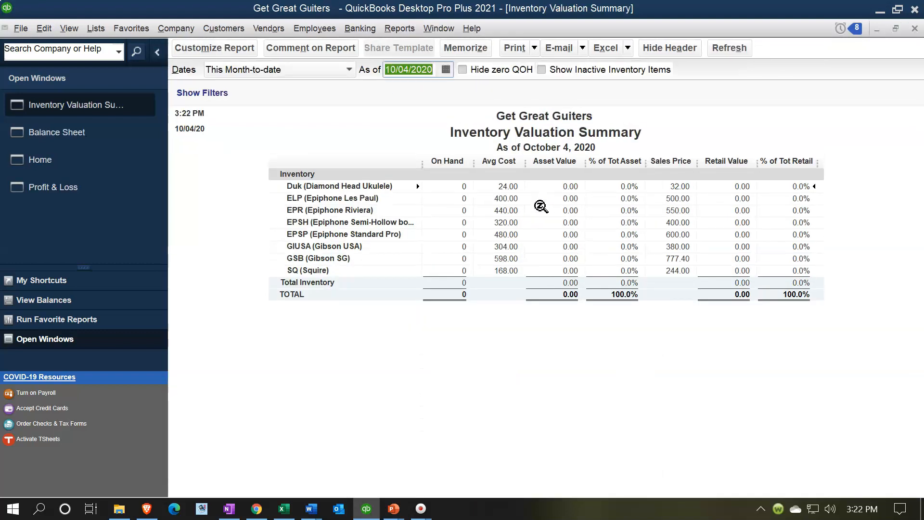
{"action": "type", "text": "02/28/2021"}
{"action": "key", "text": "Tab"}
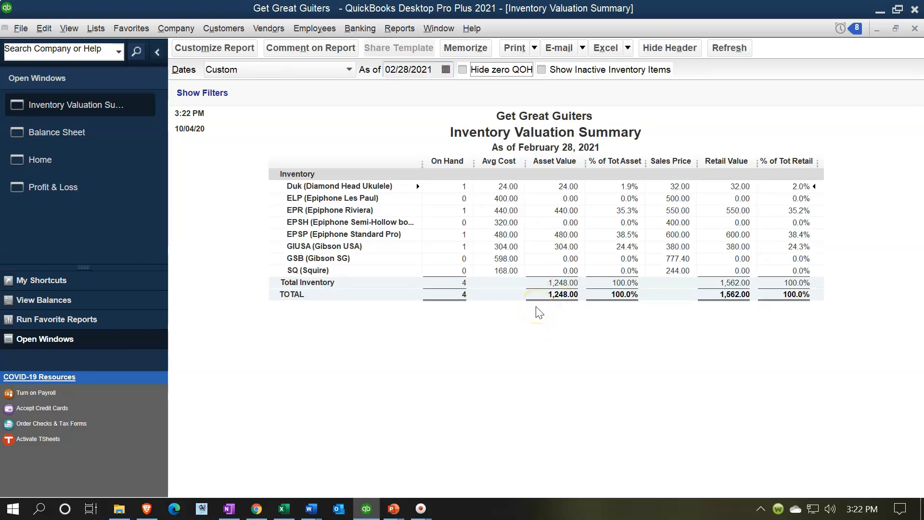
Open the Calculator in compact view and subtract the Balance Sheet's Inventory Asset of 944 from the valuation summary total of 1,248
{"action": "key", "text": "XF86Calculator"}
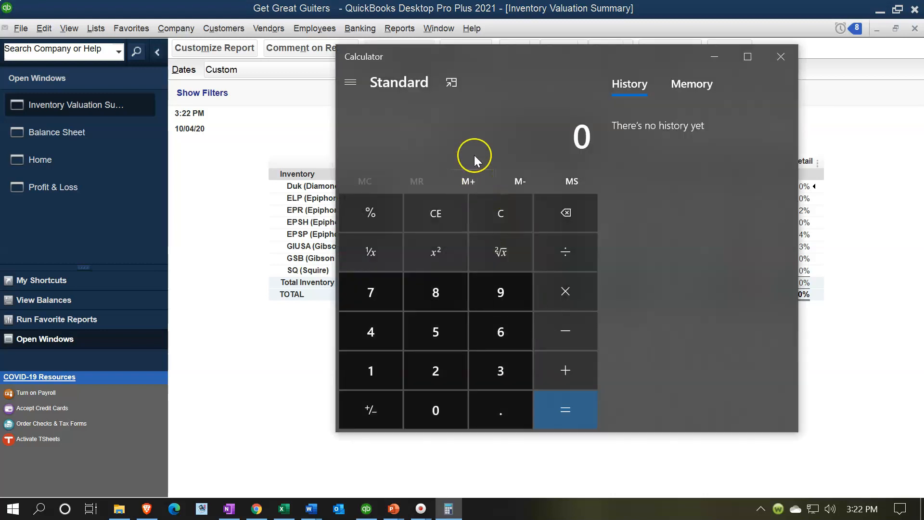
{"action": "left_click", "coordinate": [451, 85]}
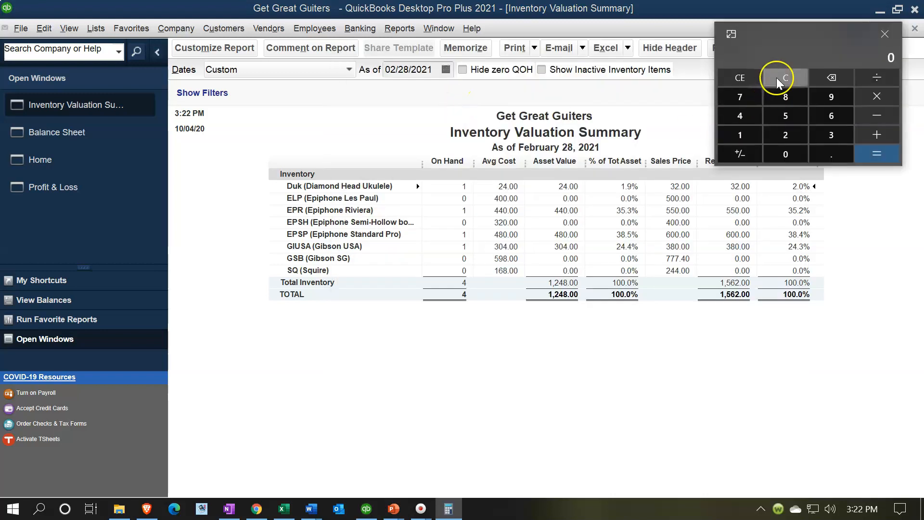
{"action": "key", "text": "1"}
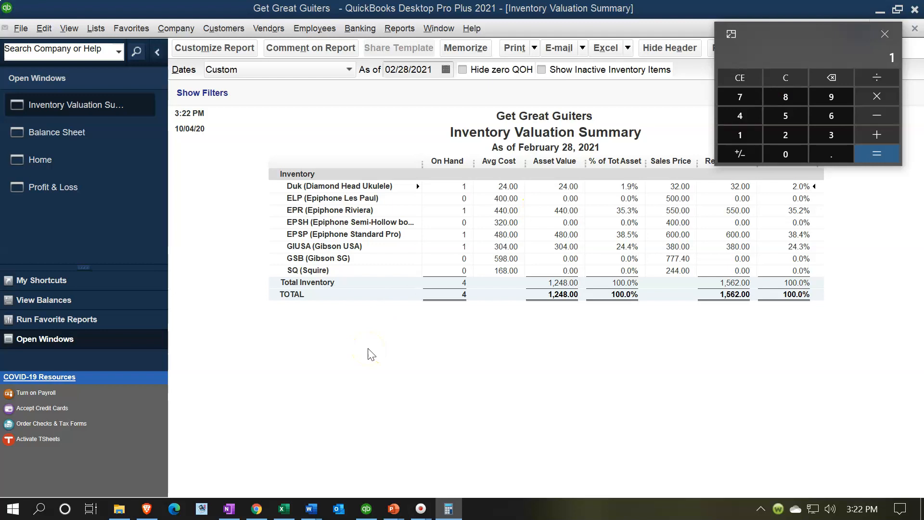
{"action": "key", "text": "minus"}
{"action": "left_click", "coordinate": [92, 133]}
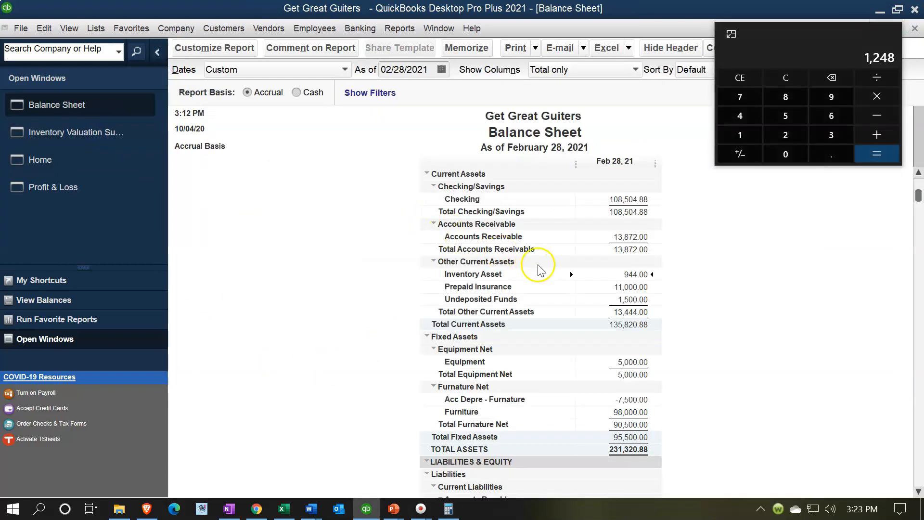
{"action": "left_click", "coordinate": [860, 115]}
{"action": "left_click", "coordinate": [827, 97]}
{"action": "left_click", "coordinate": [760, 118]}
{"action": "left_click", "coordinate": [764, 123]}
{"action": "left_click", "coordinate": [866, 154]}
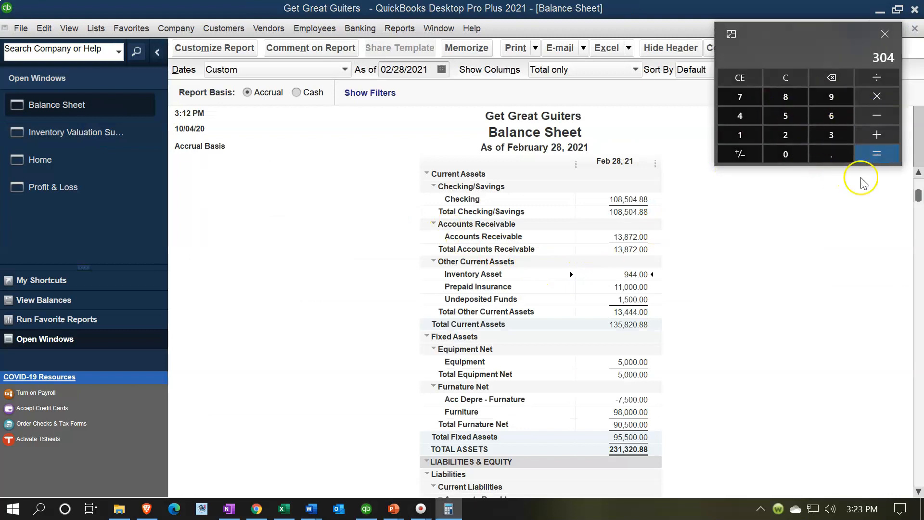
Compare the calculated difference with the Inventory Asset adjustment in Excel, then return to QuickBooks and move the calculator out of the way
{"action": "left_click", "coordinate": [284, 508]}
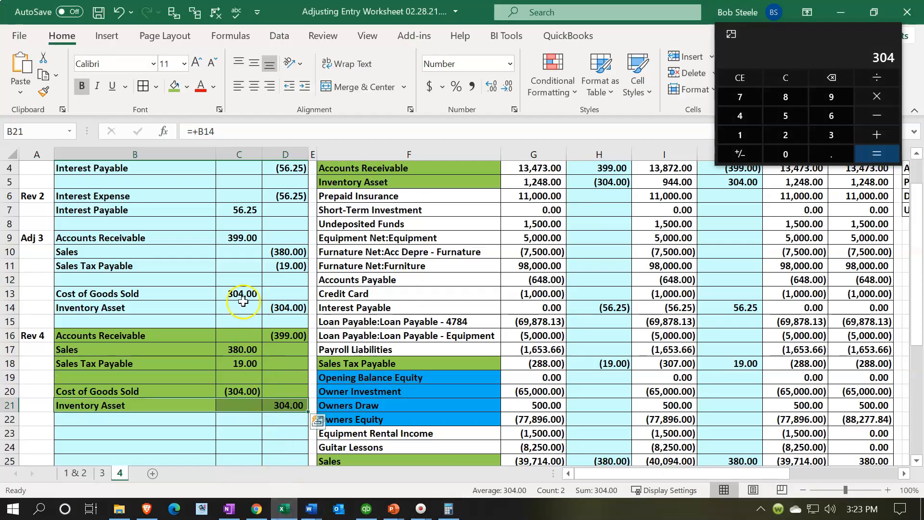
{"action": "left_click", "coordinate": [284, 509]}
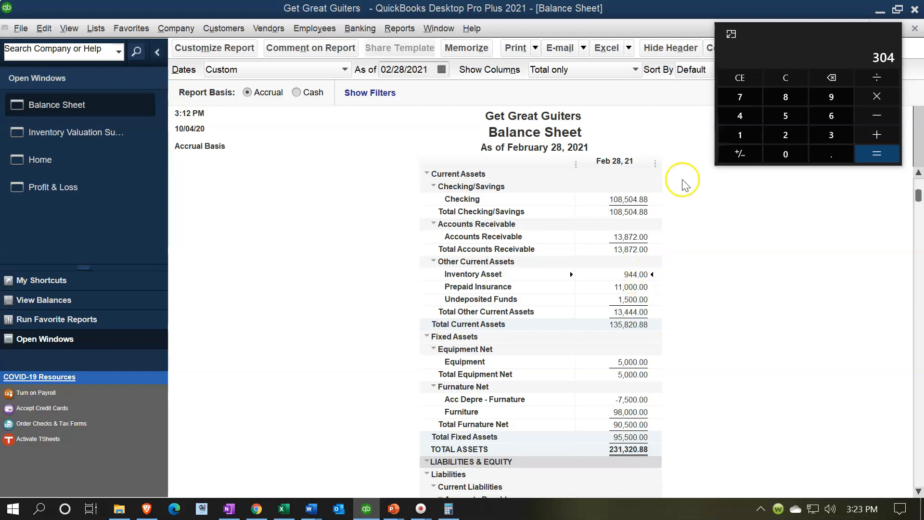
{"action": "left_click_drag", "start_coordinate": [798, 39], "coordinate": [1, 193]}
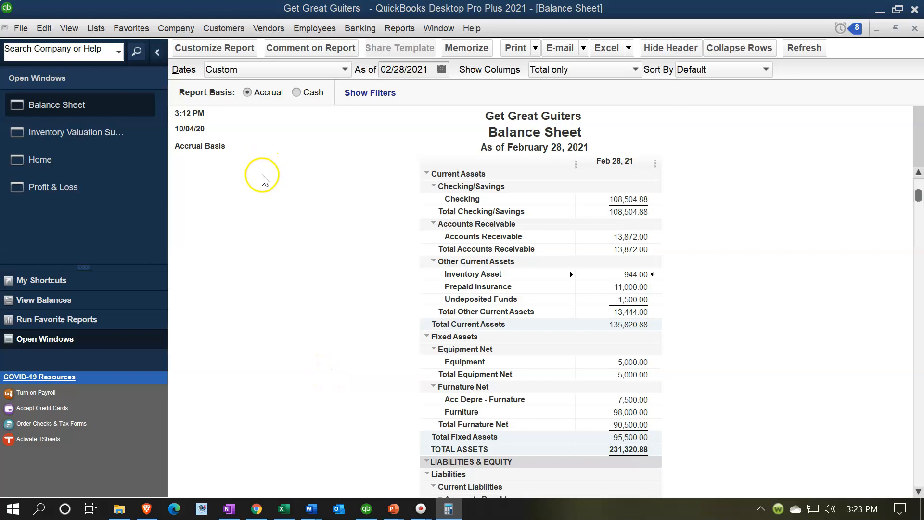
Start a new general journal entry dated 03/01/2021, then switch to Excel to consult the Rev 4 reversing entry
{"action": "left_click", "coordinate": [169, 30]}
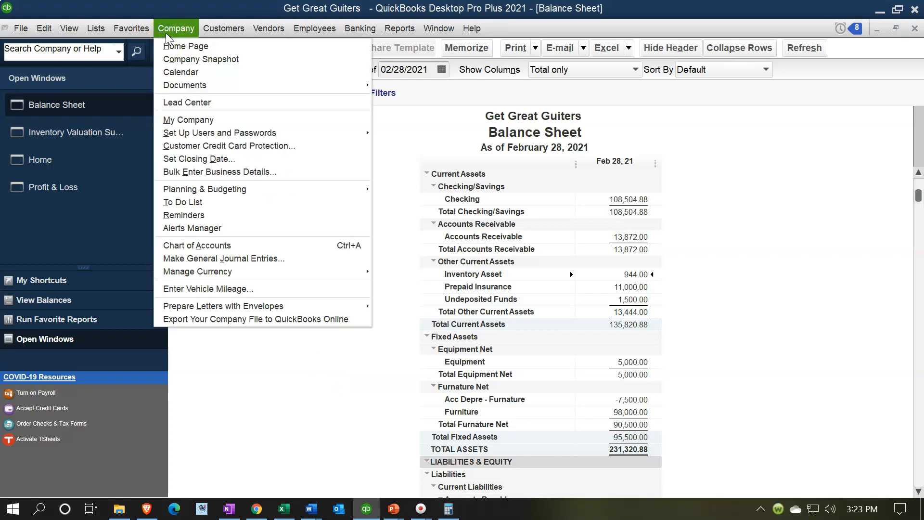
{"action": "left_click", "coordinate": [197, 259]}
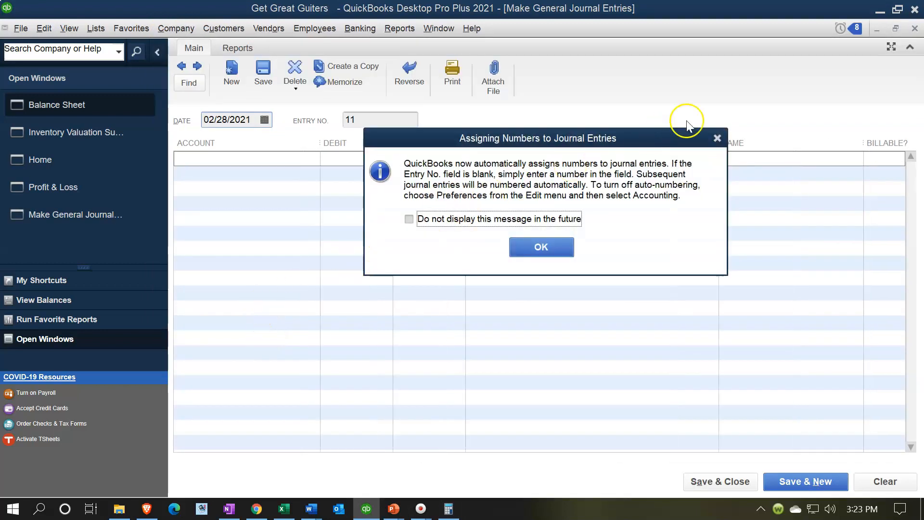
{"action": "left_click", "coordinate": [717, 138]}
{"action": "key", "text": "Tab"}
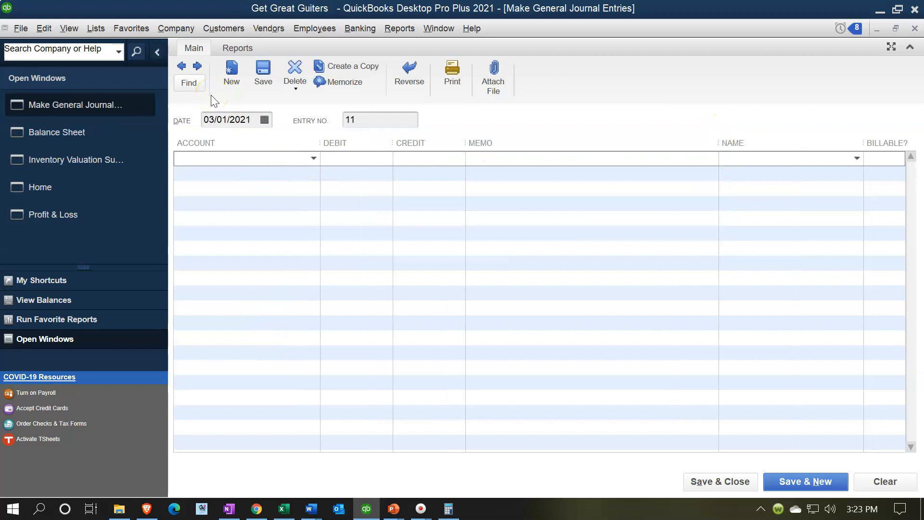
{"action": "left_click", "coordinate": [223, 157]}
{"action": "left_click", "coordinate": [283, 509]}
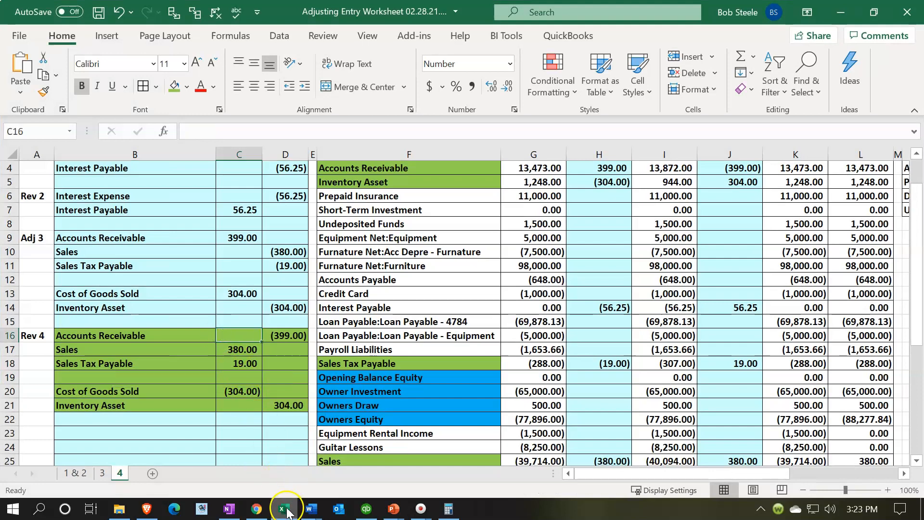
Switch to QuickBooks and enter Accounts Receivable on the journal entry's first line with a credit of 399.00, checking the amount in Excel
{"action": "left_click", "coordinate": [366, 508]}
{"action": "left_click", "coordinate": [215, 158]}
{"action": "type", "text": "Accounts Payable"}
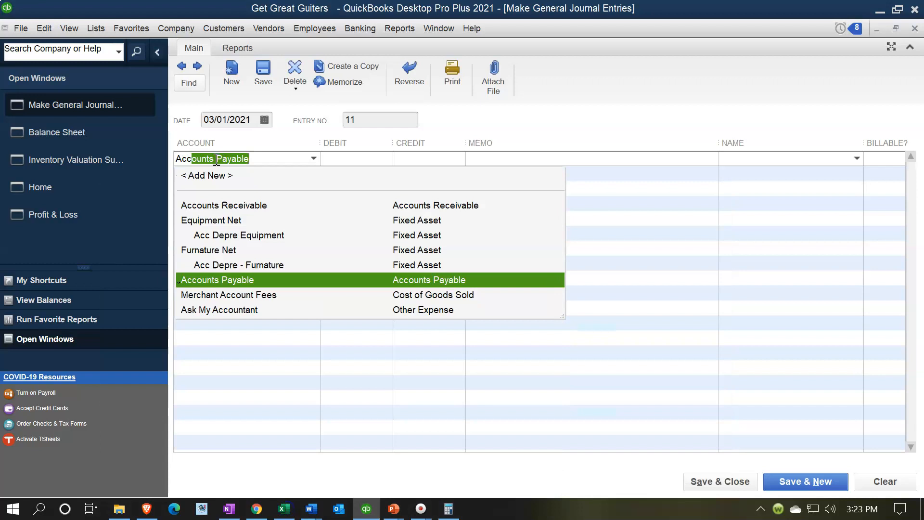
{"action": "key", "text": "Up"}
{"action": "key", "text": "Up"}
{"action": "key", "text": "Up"}
{"action": "key", "text": "Up"}
{"action": "key", "text": "Up"}
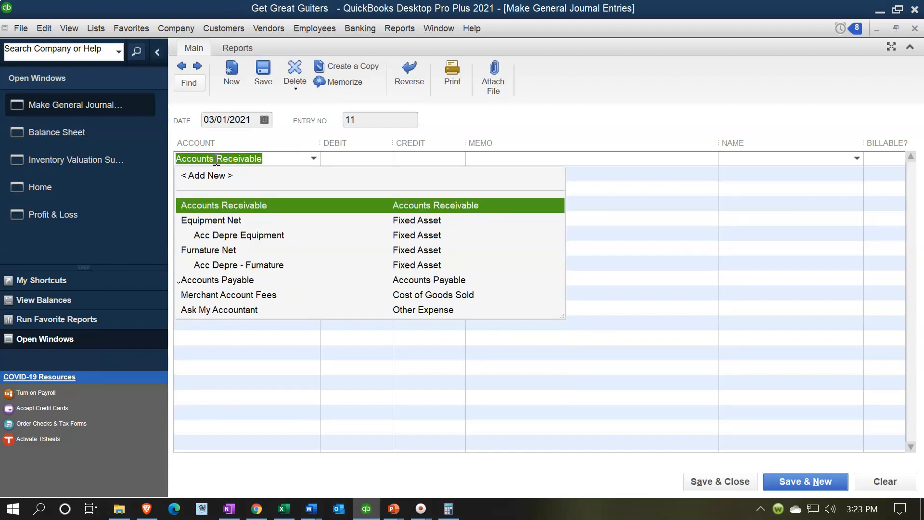
{"action": "key", "text": "Tab"}
{"action": "left_click", "coordinate": [285, 509]}
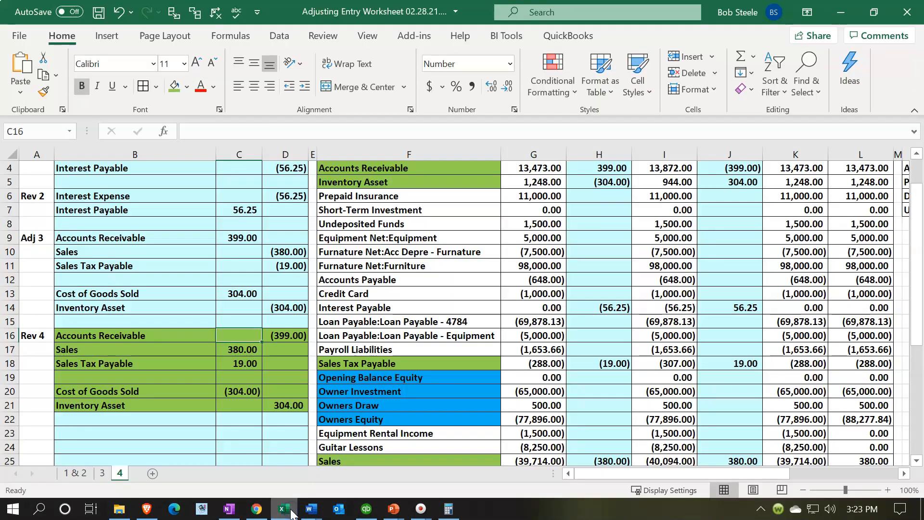
{"action": "left_click", "coordinate": [291, 511]}
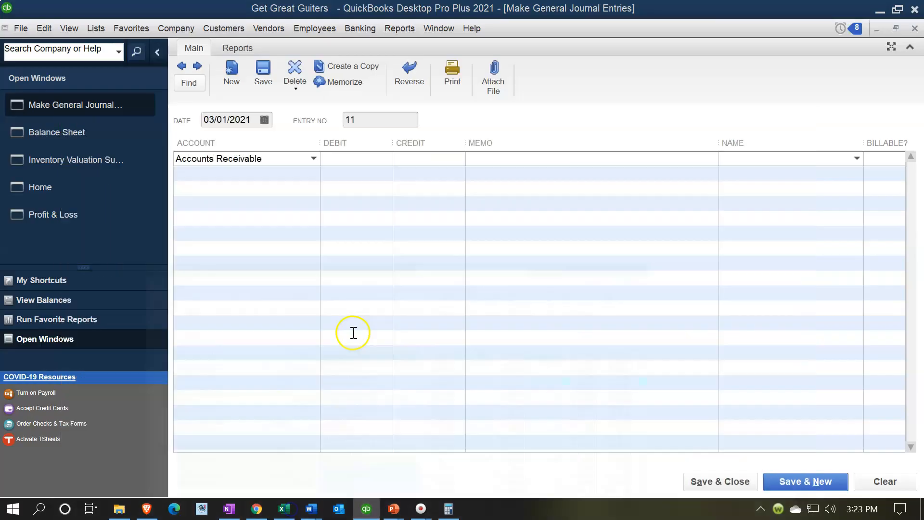
{"action": "left_click", "coordinate": [415, 160]}
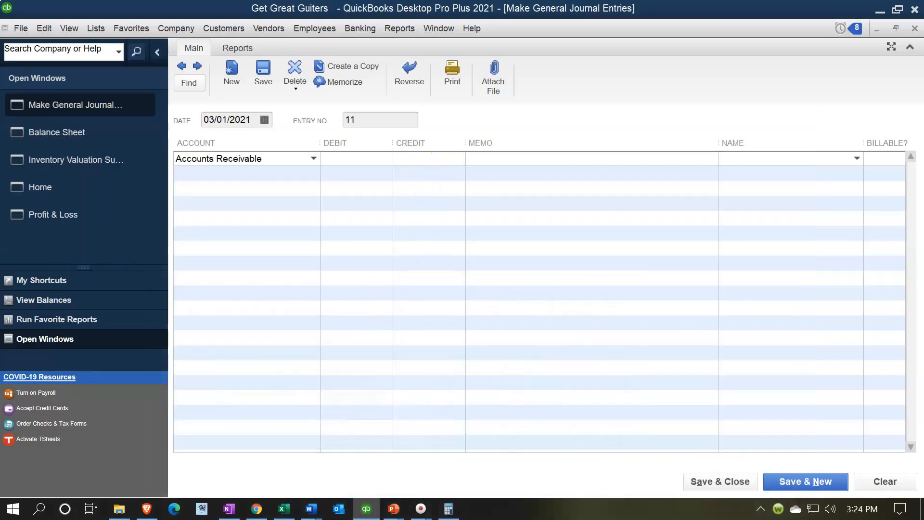
{"action": "key", "text": "Tab"}
{"action": "key", "text": "Tab"}
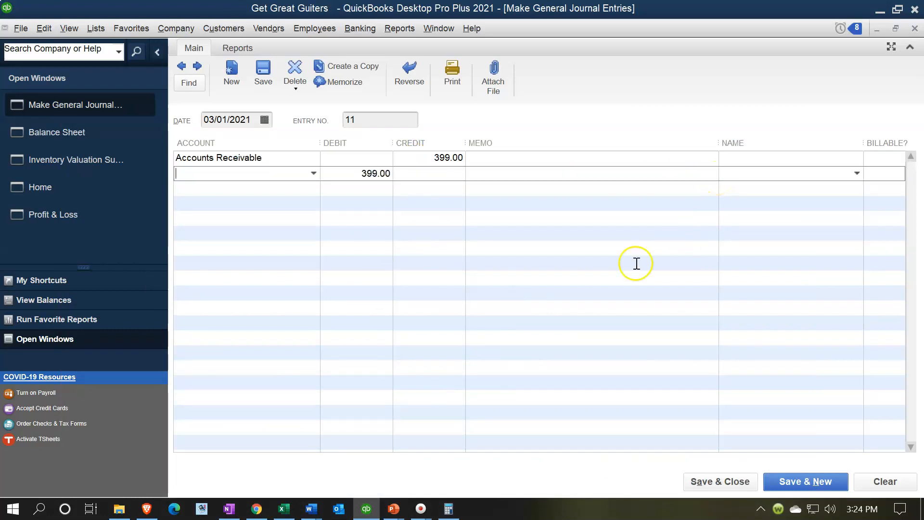
Check the Rev 4 entry in Excel, then enter Sales on the second journal line with a debit of 380.00
{"action": "left_click", "coordinate": [282, 509]}
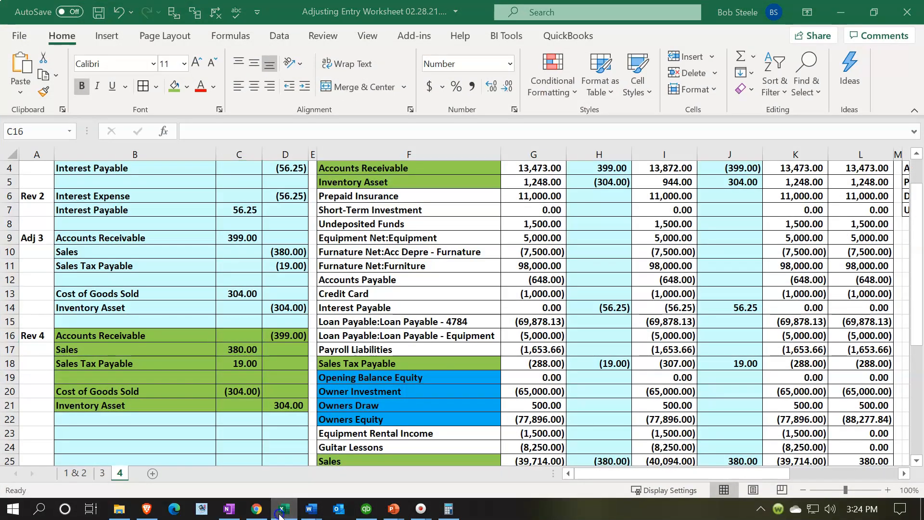
{"action": "left_click", "coordinate": [281, 509]}
{"action": "type", "text": "Sales"}
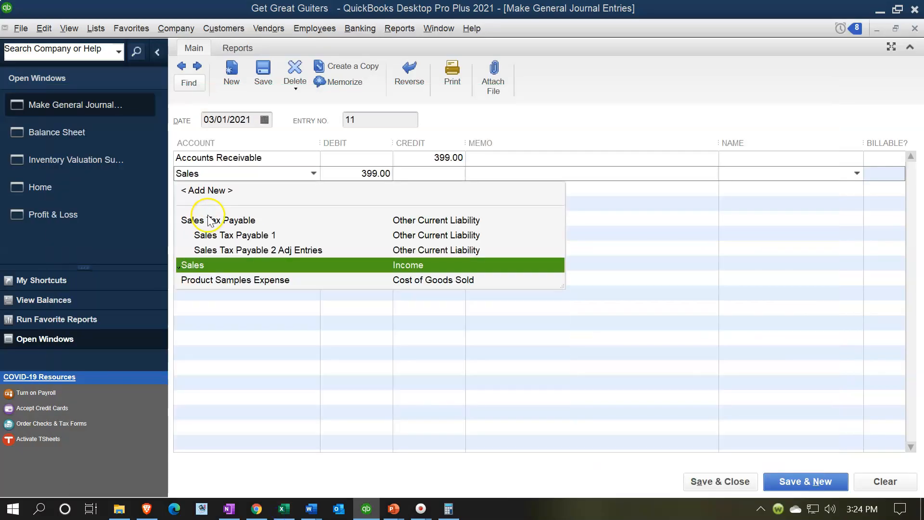
{"action": "key", "text": "Tab"}
{"action": "type", "text": "3"}
{"action": "key", "text": "Tab"}
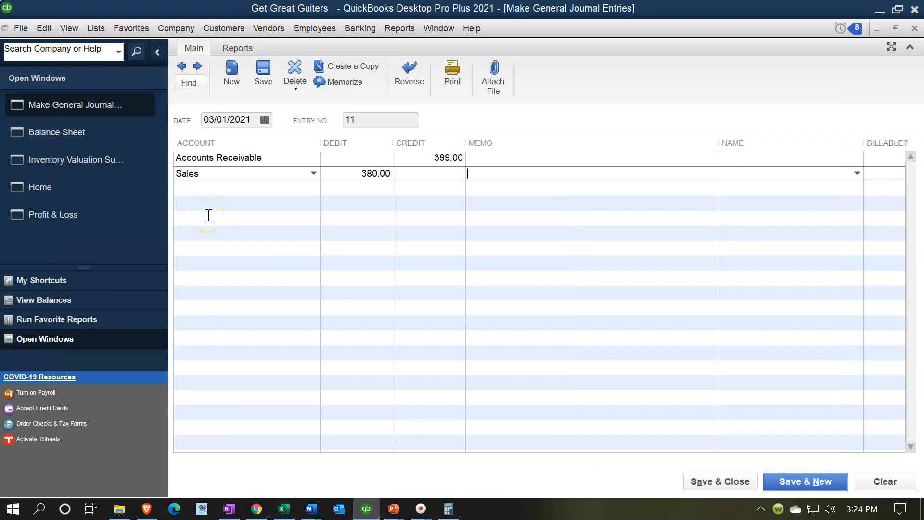
Add the memo "Reversing Entry" to the Accounts Receivable and Sales lines of the journal entry
{"action": "left_click", "coordinate": [491, 163]}
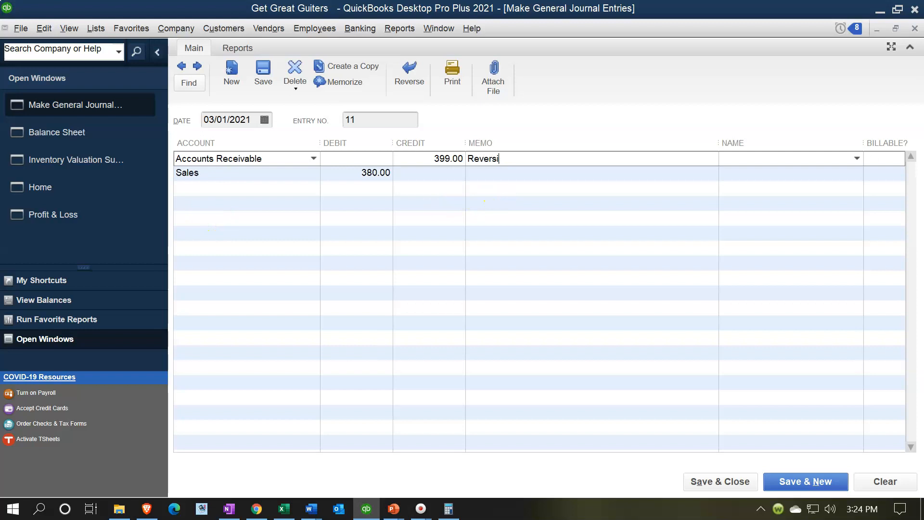
{"action": "key", "text": "Tab"}
{"action": "key", "text": "Tab"}
{"action": "key", "text": "Tab"}
{"action": "key", "text": "Tab"}
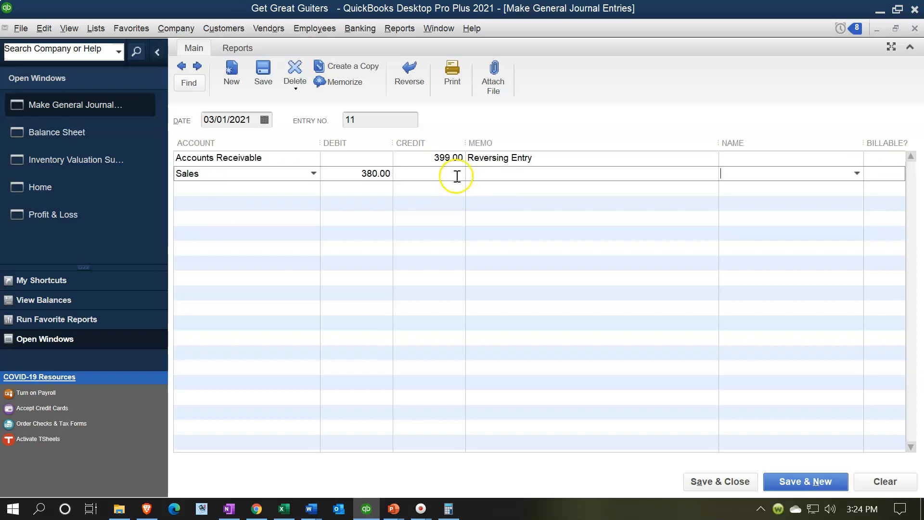
{"action": "type", "text": "Re"}
{"action": "key", "text": "Tab"}
Consult the Excel worksheet, then add the Sales Tax Payable 2 Adj Entries line with a 19.00 debit and the memo "Reversing Entry"
{"action": "left_click", "coordinate": [284, 508]}
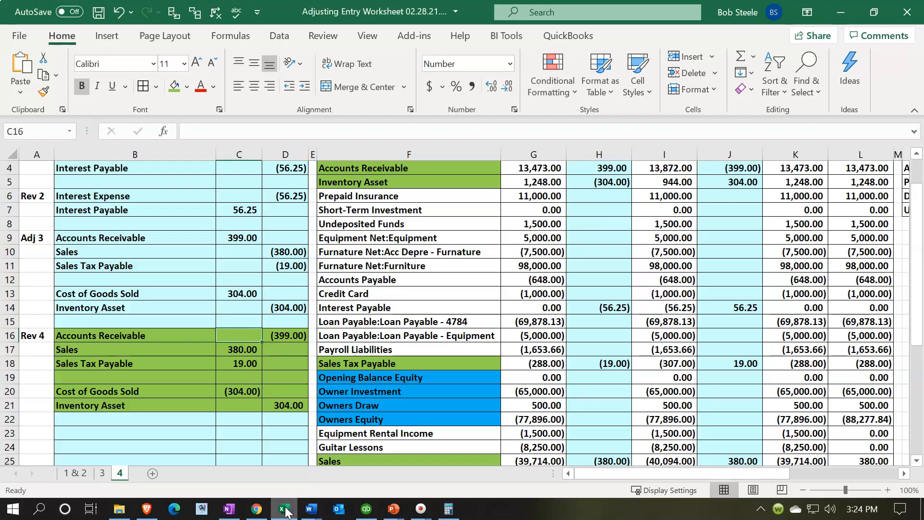
{"action": "left_click", "coordinate": [366, 508]}
{"action": "type", "text": "Sale"}
{"action": "key", "text": "Up"}
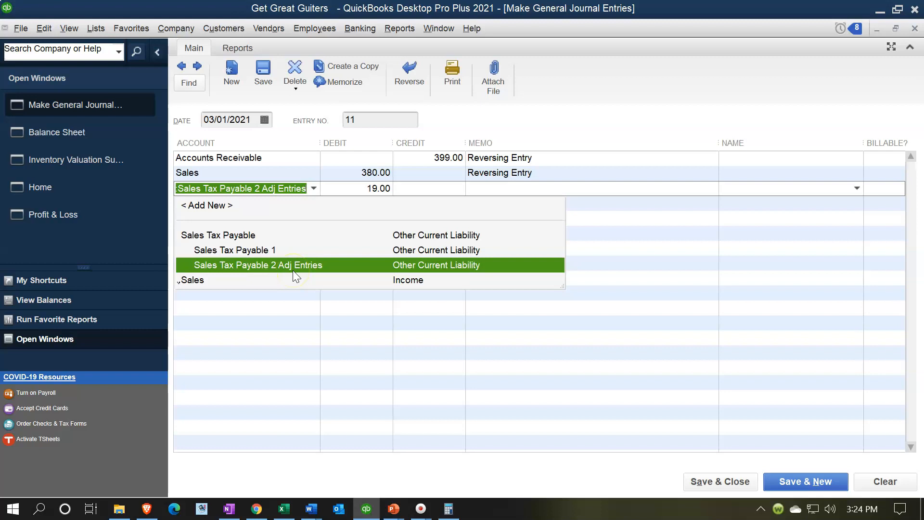
{"action": "key", "text": "Tab"}
{"action": "key", "text": "Tab"}
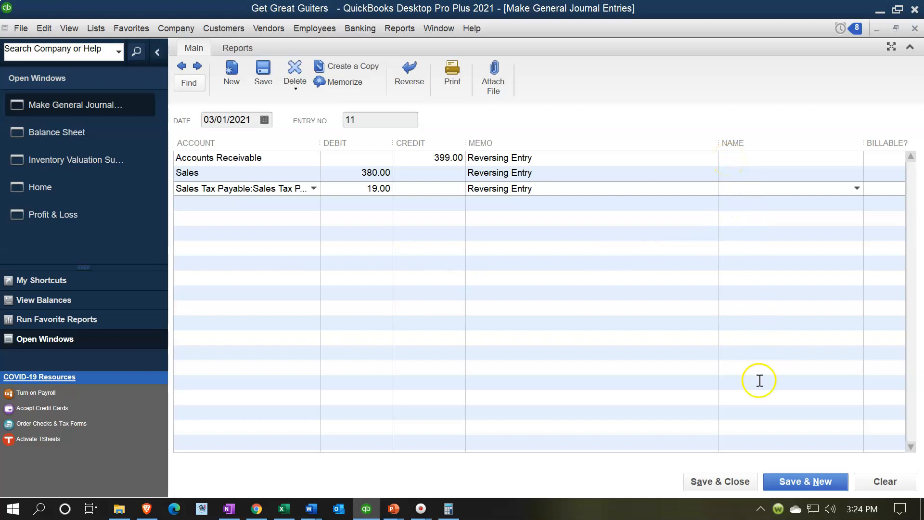
Assign the customer Anderson Guitars to the Accounts Receivable line, then save and close the journal entry
{"action": "left_click", "coordinate": [744, 481]}
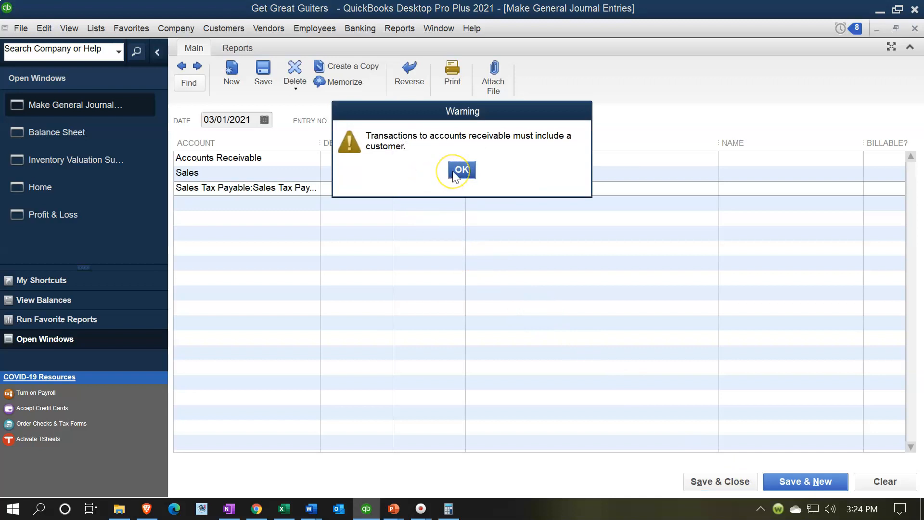
{"action": "left_click_drag", "start_coordinate": [460, 107], "coordinate": [412, 174]}
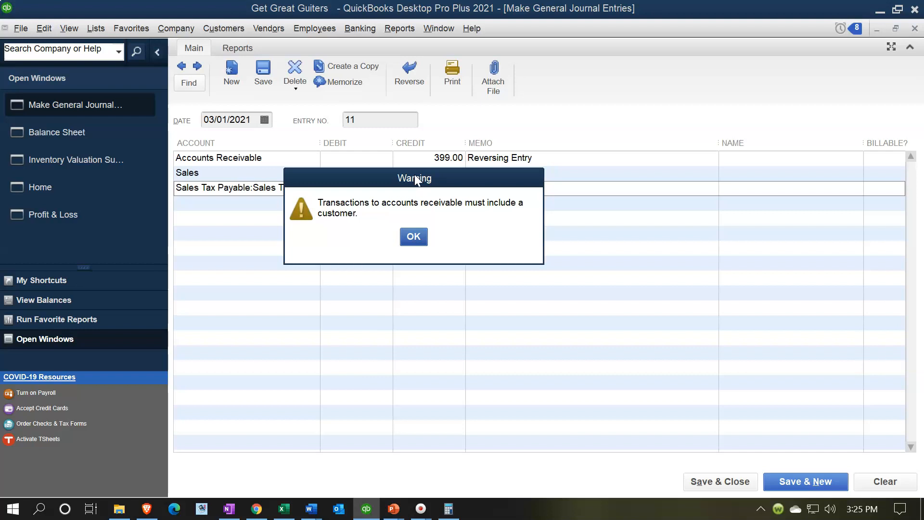
{"action": "left_click", "coordinate": [413, 236]}
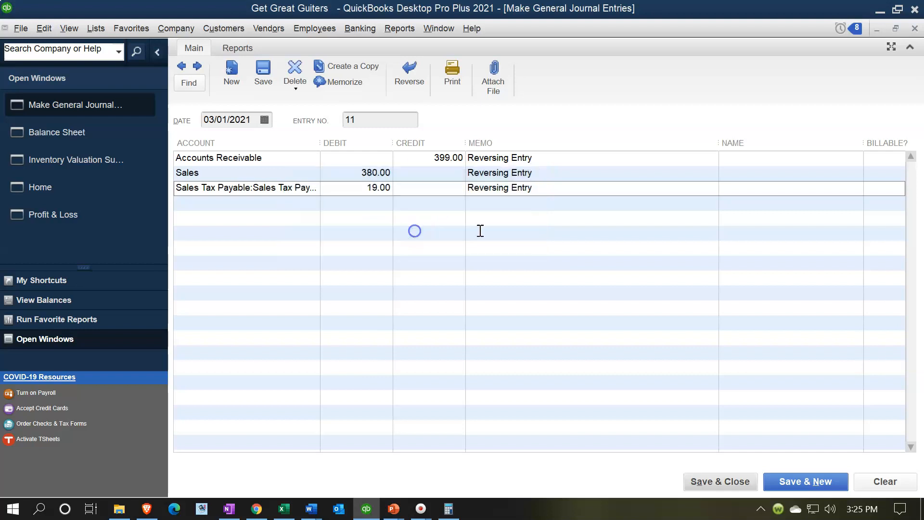
{"action": "left_click", "coordinate": [725, 161]}
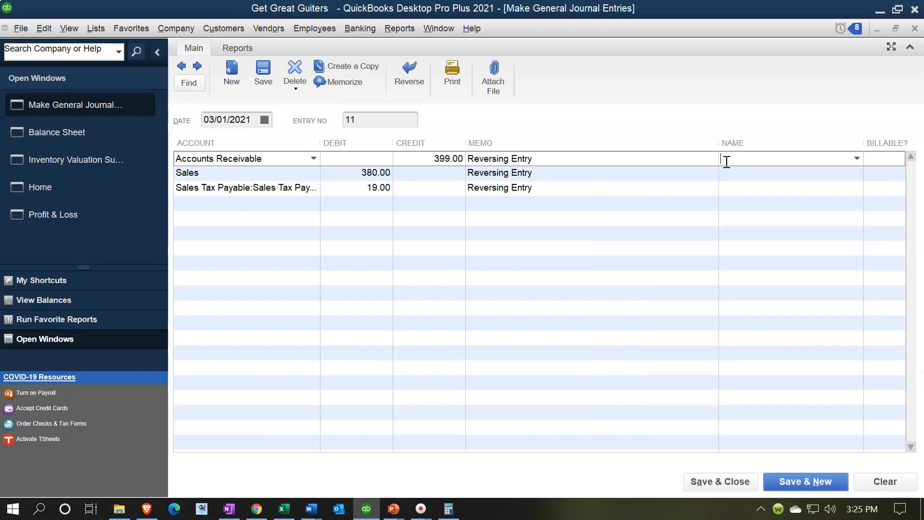
{"action": "type", "text": "A"}
{"action": "key", "text": "Tab"}
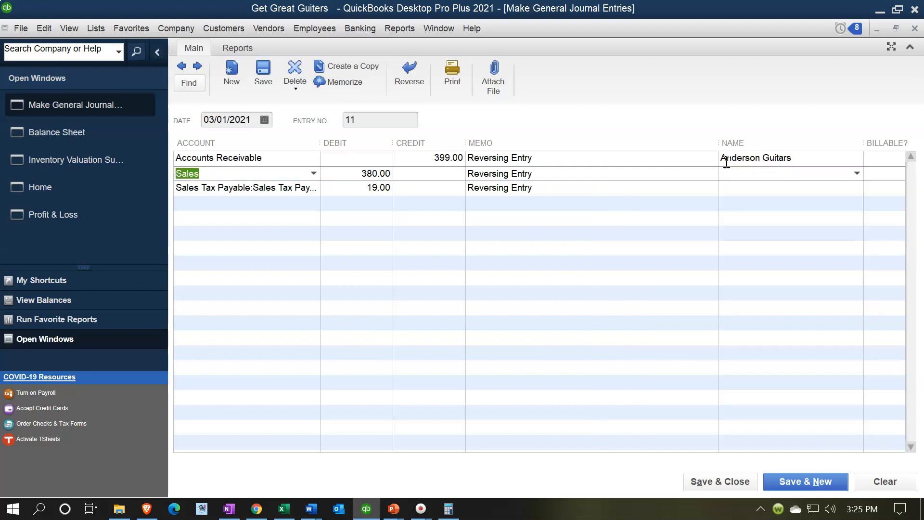
{"action": "left_click", "coordinate": [714, 480]}
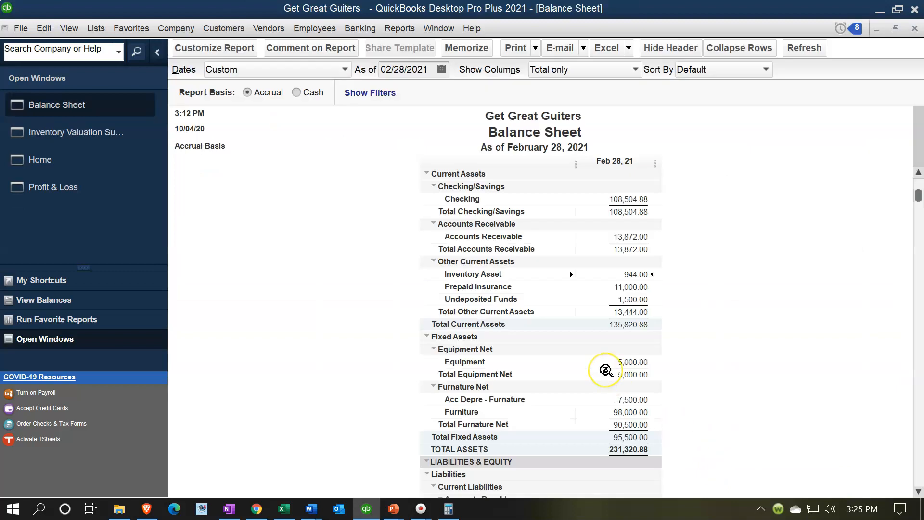
Check Accounts Receivable on the Balance Sheet, then set the report's as-of date to 03/01/2021
{"action": "scroll", "coordinate": [606, 371], "scroll_direction": "up", "scroll_amount": 1}
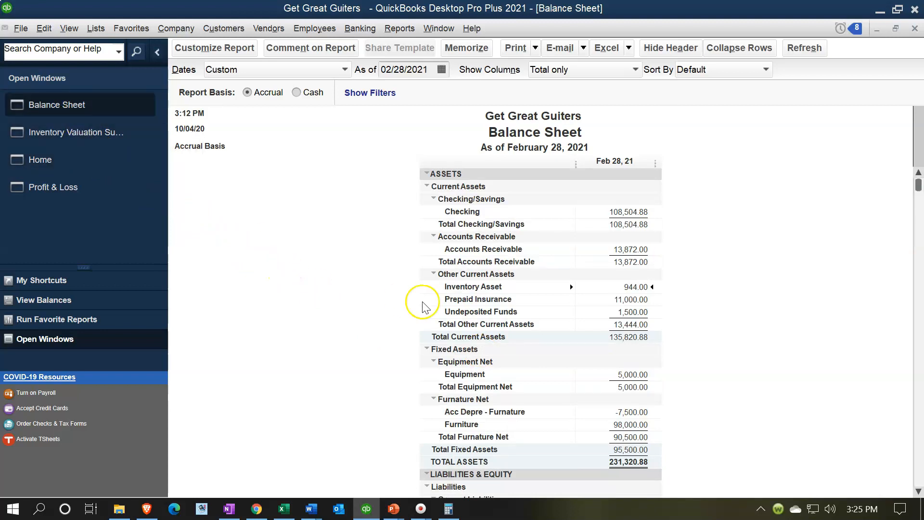
{"action": "left_click", "coordinate": [624, 247]}
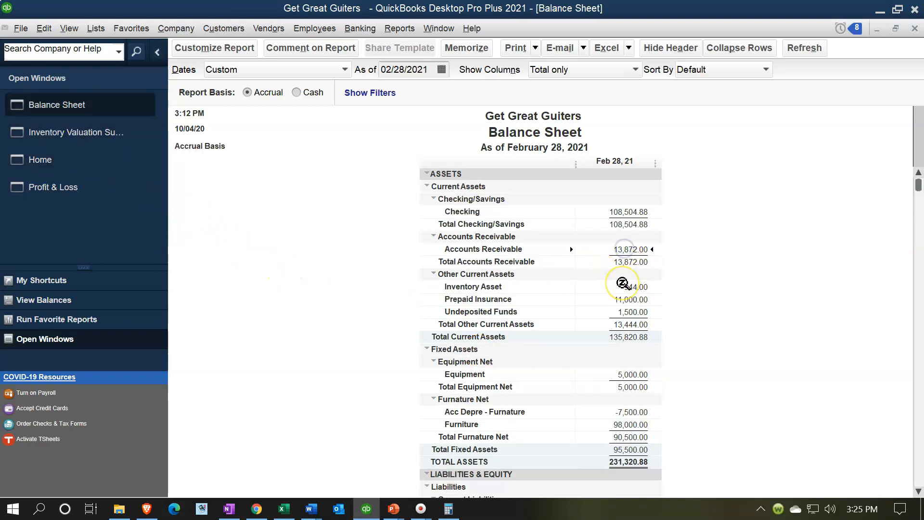
{"action": "left_click", "coordinate": [422, 70]}
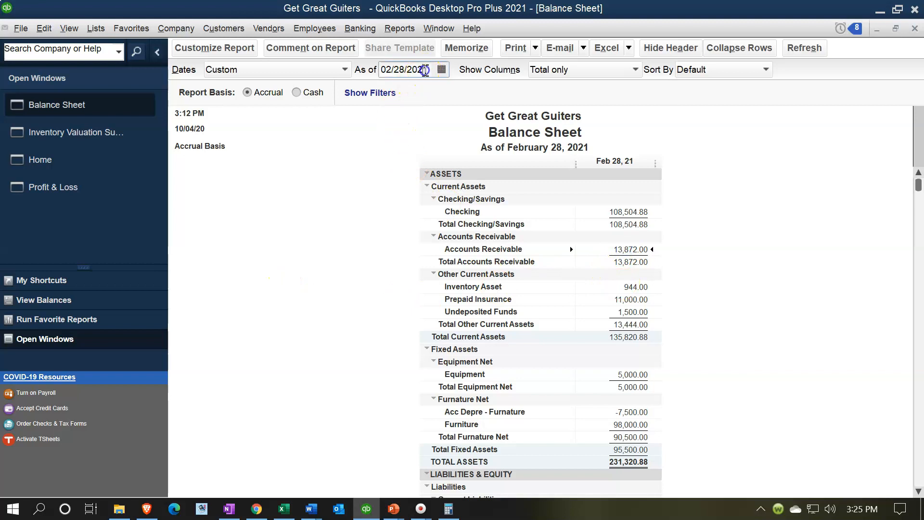
{"action": "key", "text": "plus"}
{"action": "left_click", "coordinate": [386, 287]}
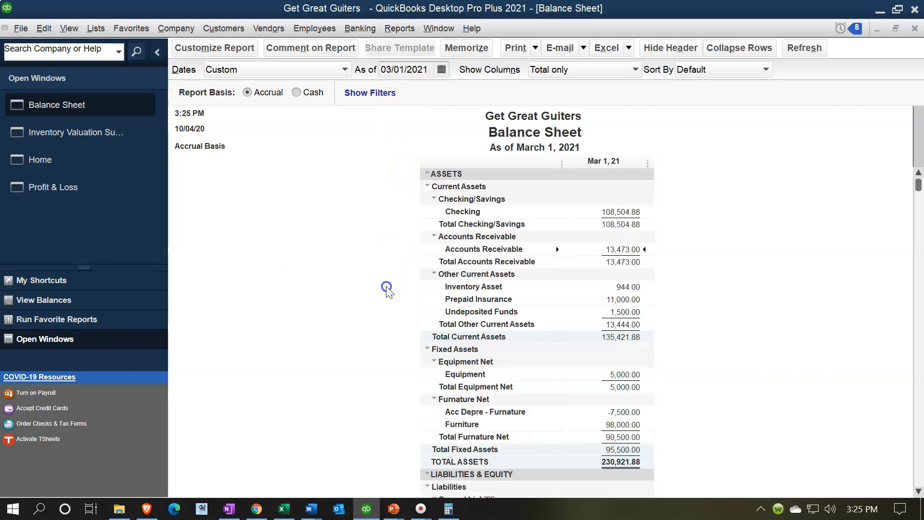
Compare the Balance Sheet's Accounts Receivable with the ending and 03/01/21 trial balance columns in Excel, then return to QuickBooks
{"action": "left_click", "coordinate": [605, 250]}
{"action": "left_click", "coordinate": [284, 508]}
{"action": "left_click", "coordinate": [664, 280]}
{"action": "scroll", "coordinate": [664, 280], "scroll_direction": "up", "scroll_amount": 1}
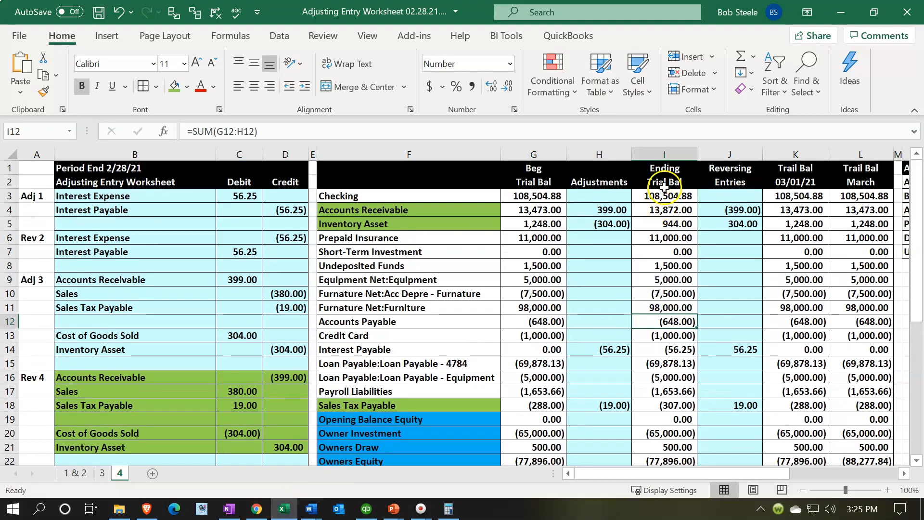
{"action": "left_click", "coordinate": [663, 183]}
{"action": "left_click", "coordinate": [667, 212]}
{"action": "key", "text": "Right"}
{"action": "key", "text": "Right"}
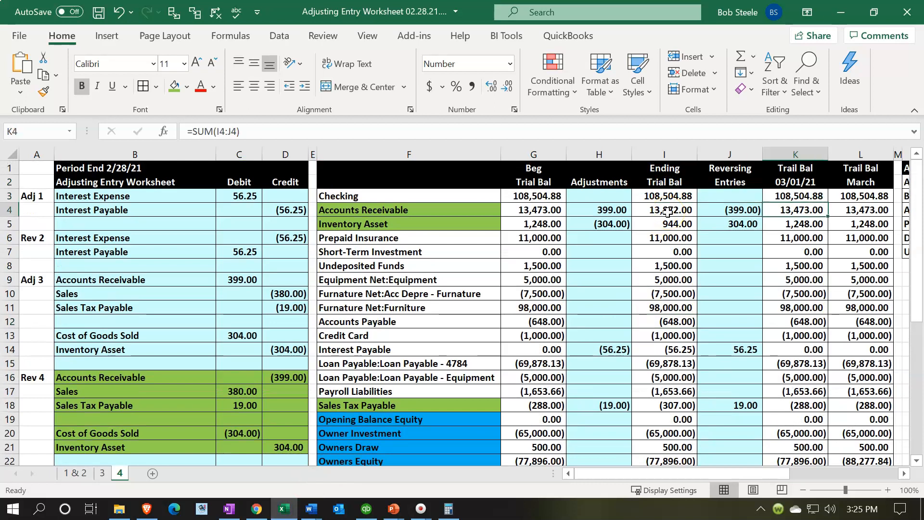
{"action": "left_click", "coordinate": [366, 508]}
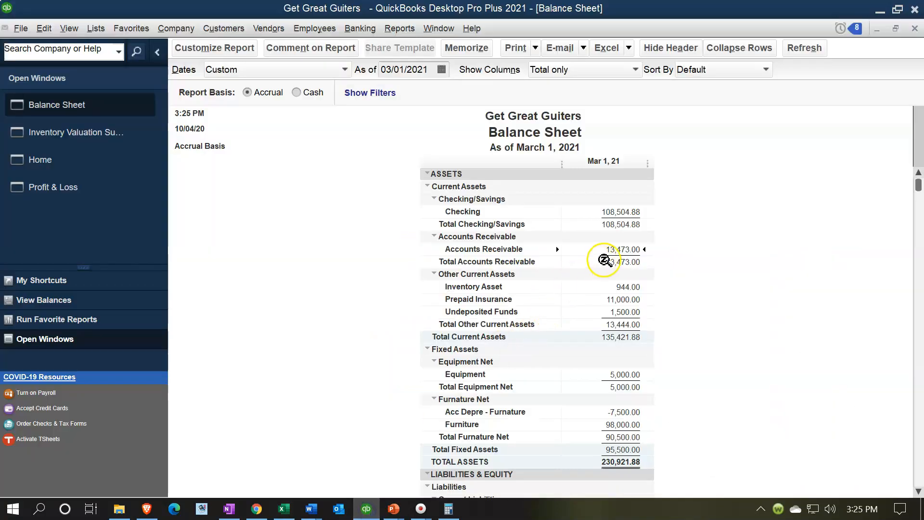
Open the transaction detail behind Accounts Receivable, set its start date to 01/01/2021 and review the adjusting and reversing entries
{"action": "double_click", "coordinate": [616, 252]}
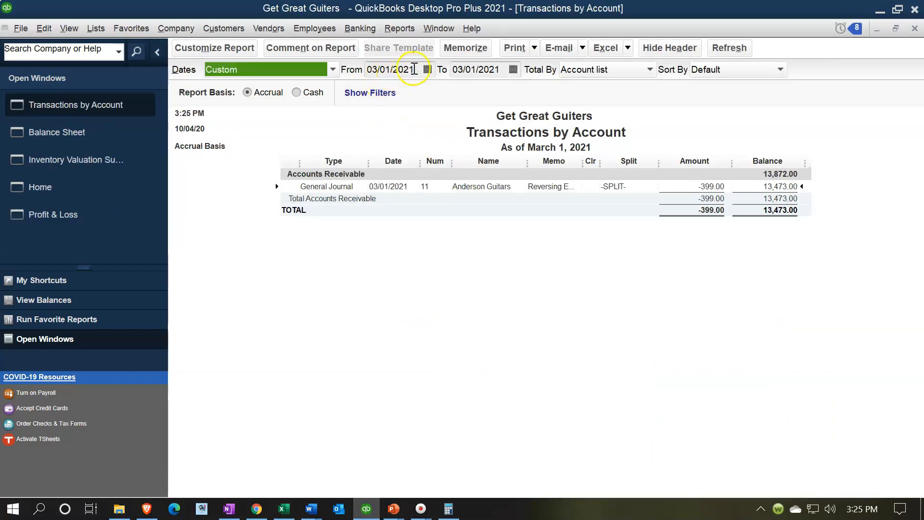
{"action": "left_click", "coordinate": [414, 69]}
{"action": "type", "text": "01/01/2021"}
{"action": "key", "text": "Tab"}
{"action": "key", "text": "Tab"}
{"action": "scroll", "coordinate": [513, 388], "scroll_direction": "down", "scroll_amount": 2}
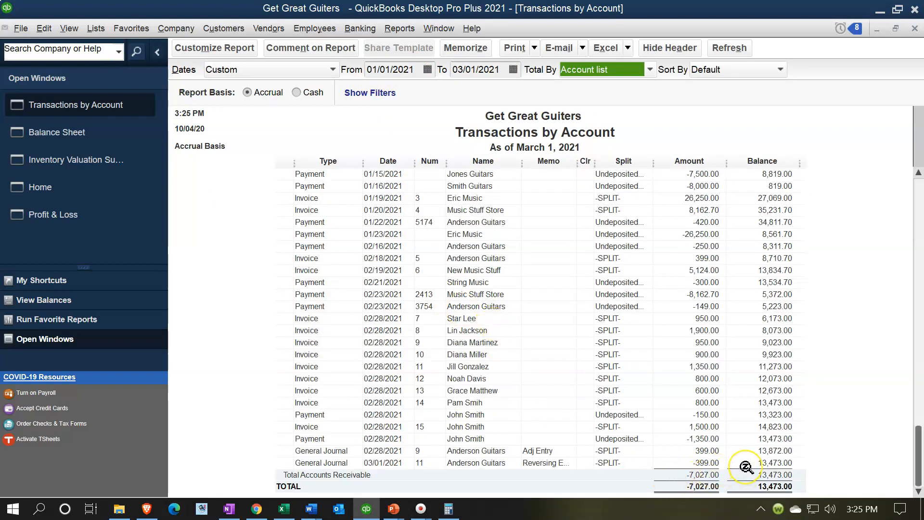
{"action": "left_click", "coordinate": [704, 451]}
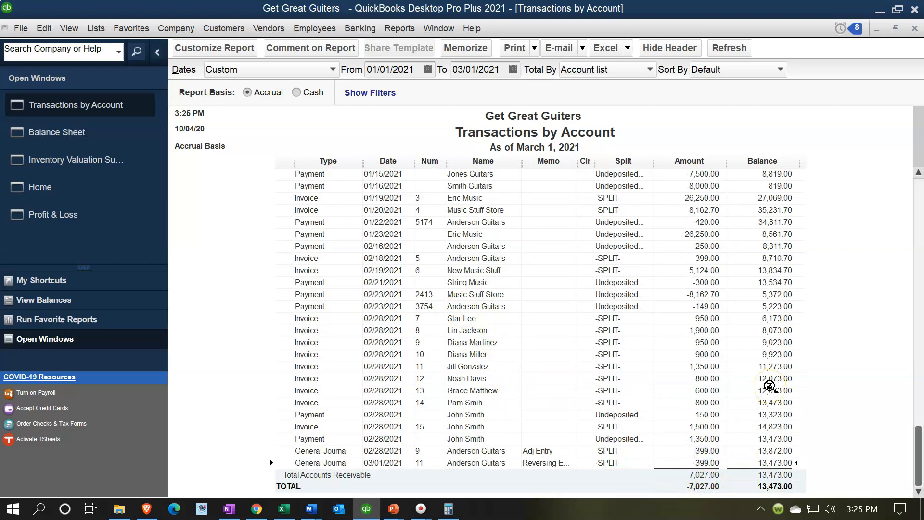
Extend the transaction report's end date to 03/05/2021 and compare the adjusting entry, its reversal and the March invoice
{"action": "left_click", "coordinate": [507, 73]}
{"action": "key", "text": "plus"}
{"action": "key", "text": "plus"}
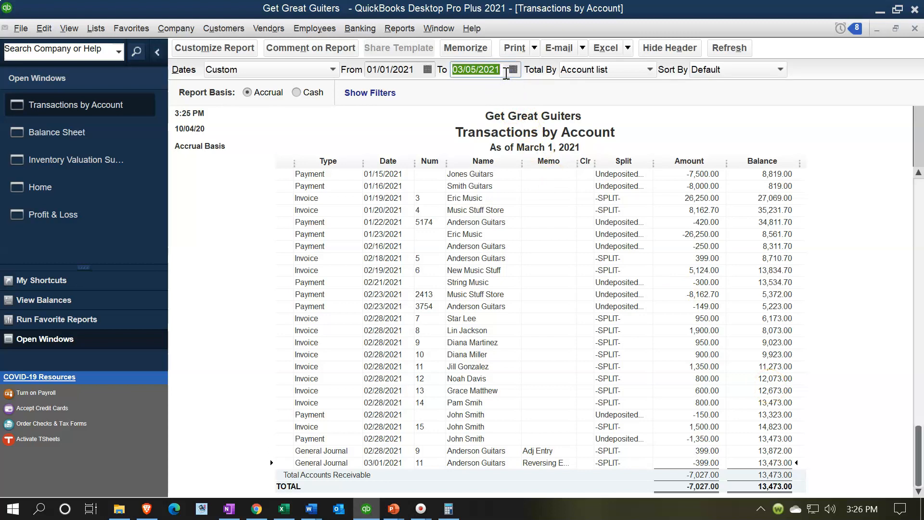
{"action": "left_click", "coordinate": [573, 267]}
{"action": "left_click", "coordinate": [709, 464]}
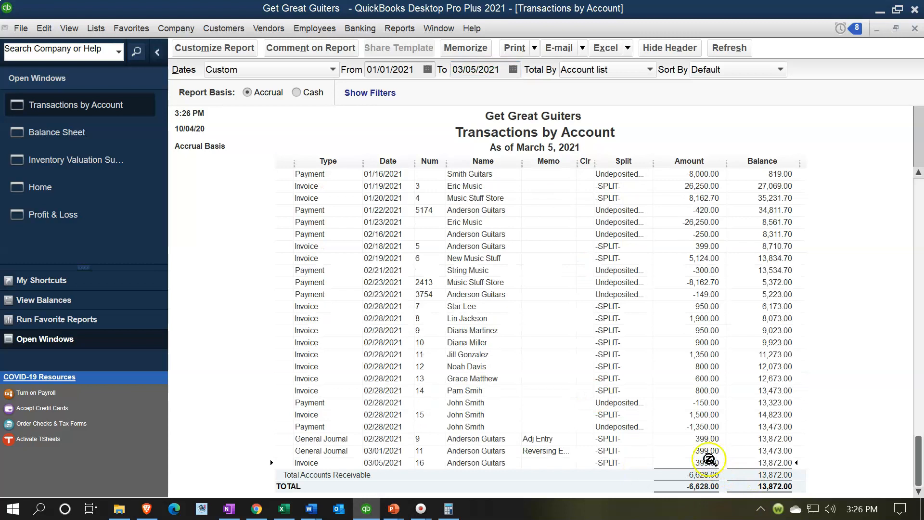
{"action": "left_click", "coordinate": [701, 439]}
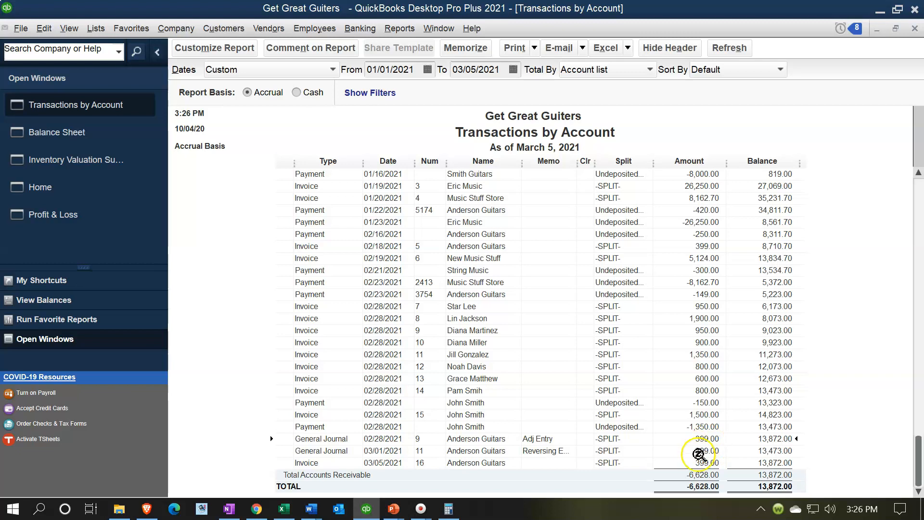
{"action": "left_click", "coordinate": [699, 451]}
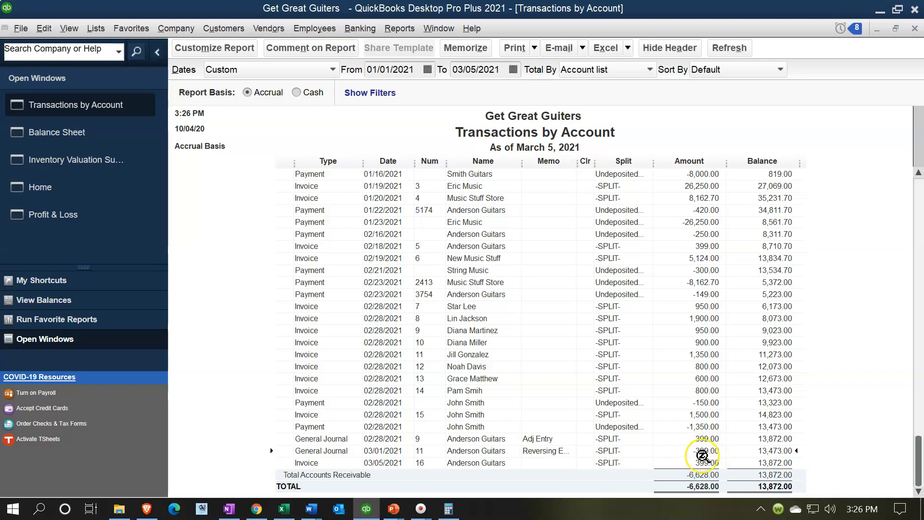
{"action": "left_click", "coordinate": [707, 462]}
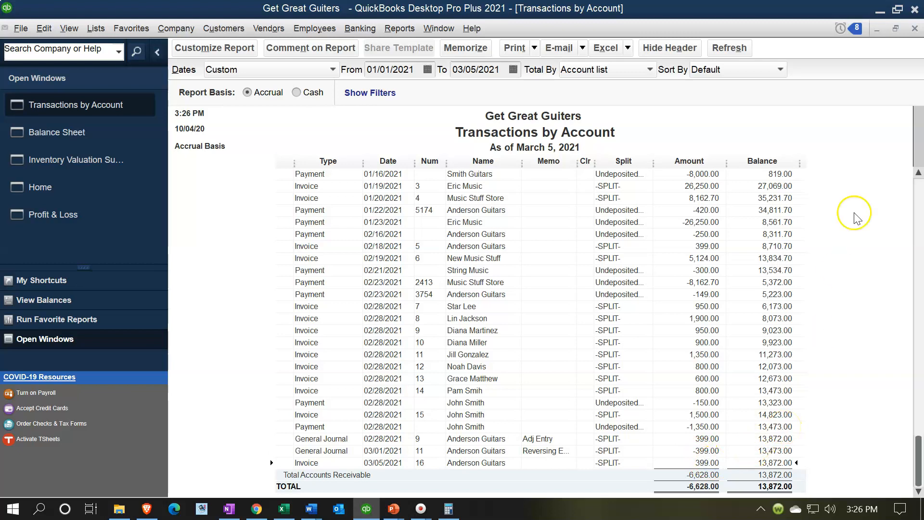
Close the Accounts Receivable transaction report, switch to the Profit & Loss report and set its end date to 03/01/2021
{"action": "left_click", "coordinate": [914, 28]}
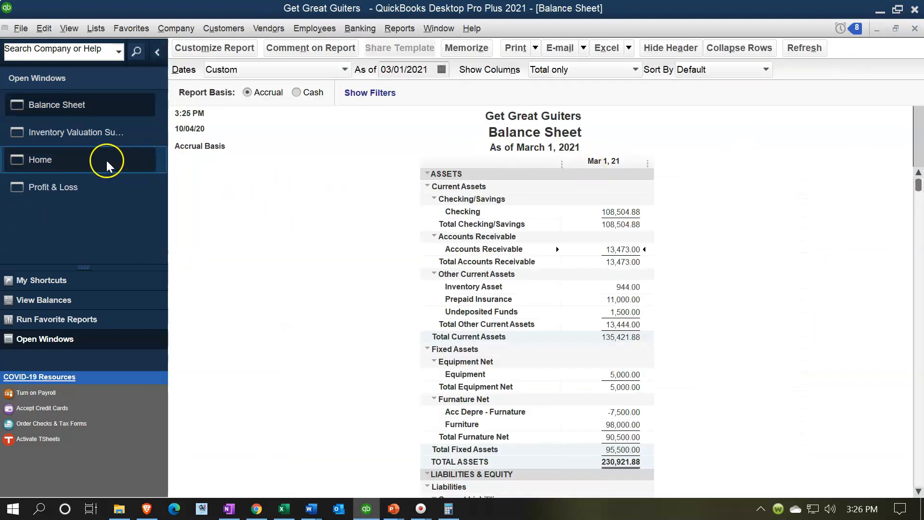
{"action": "left_click", "coordinate": [65, 185]}
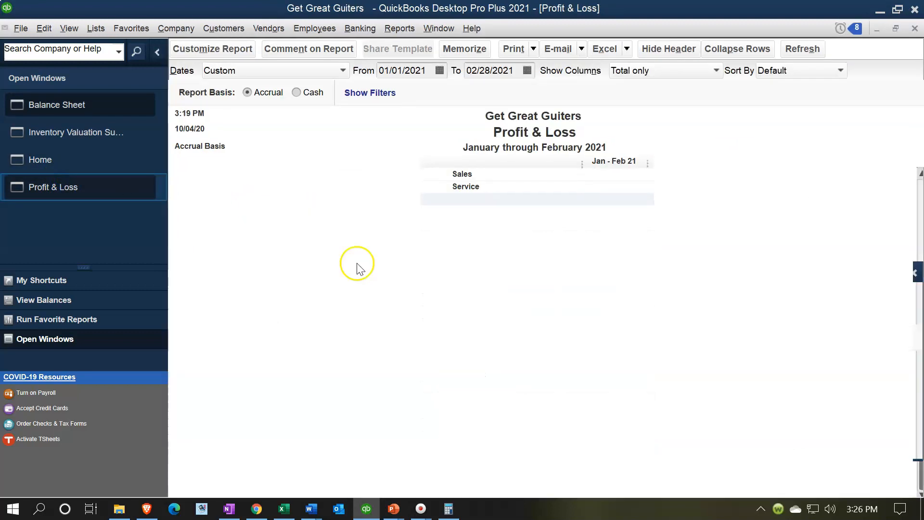
{"action": "scroll", "coordinate": [520, 318], "scroll_direction": "up", "scroll_amount": 2}
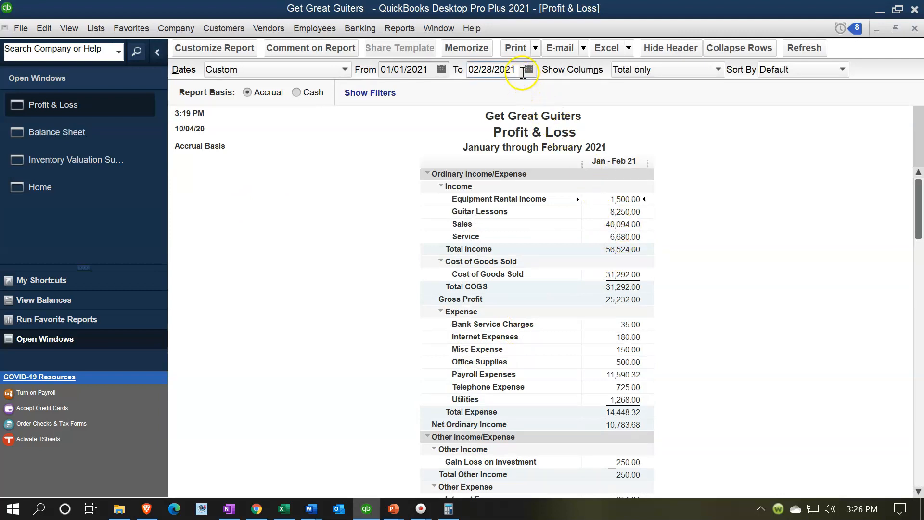
{"action": "key", "text": "plus"}
{"action": "left_click", "coordinate": [503, 101]}
{"action": "left_click", "coordinate": [569, 269]}
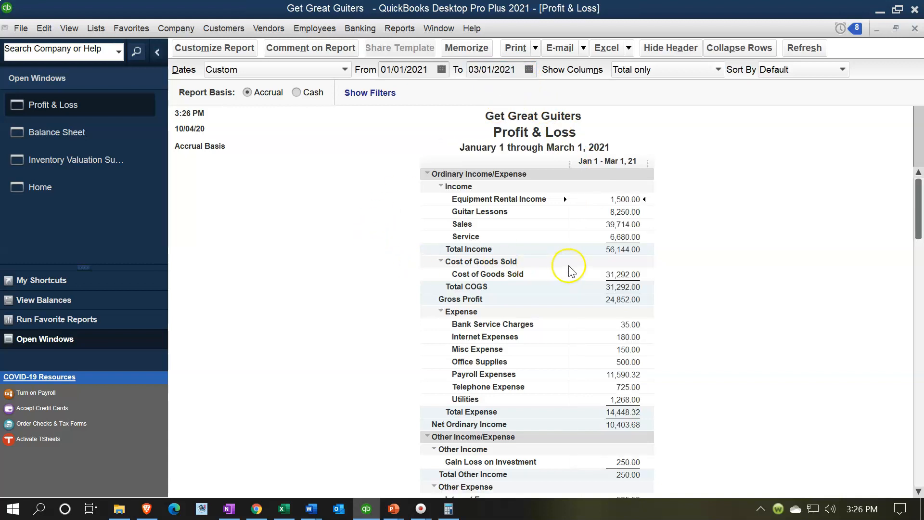
Compare the Profit & Loss Sales figure with the Sales row's ending trial balance in the Excel worksheet
{"action": "left_click", "coordinate": [617, 224]}
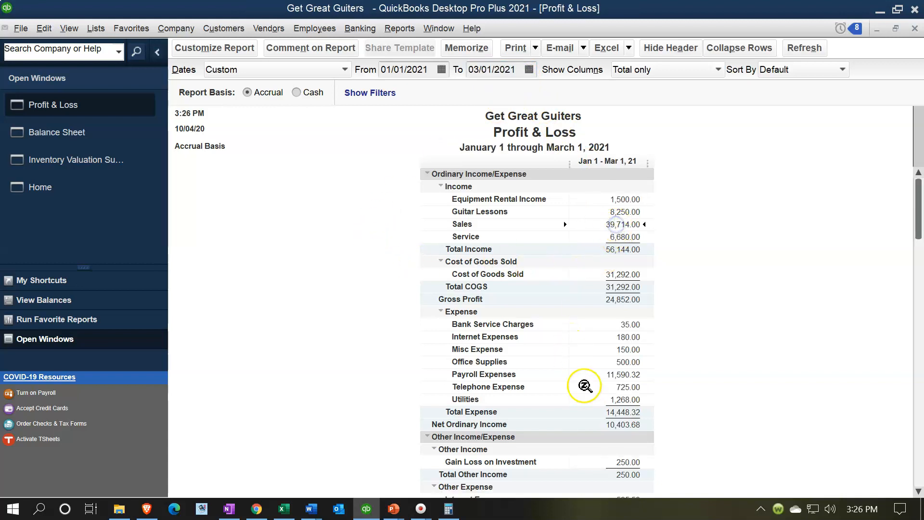
{"action": "left_click", "coordinate": [285, 508]}
{"action": "left_click", "coordinate": [856, 345]}
{"action": "scroll", "coordinate": [852, 350], "scroll_direction": "down", "scroll_amount": 4}
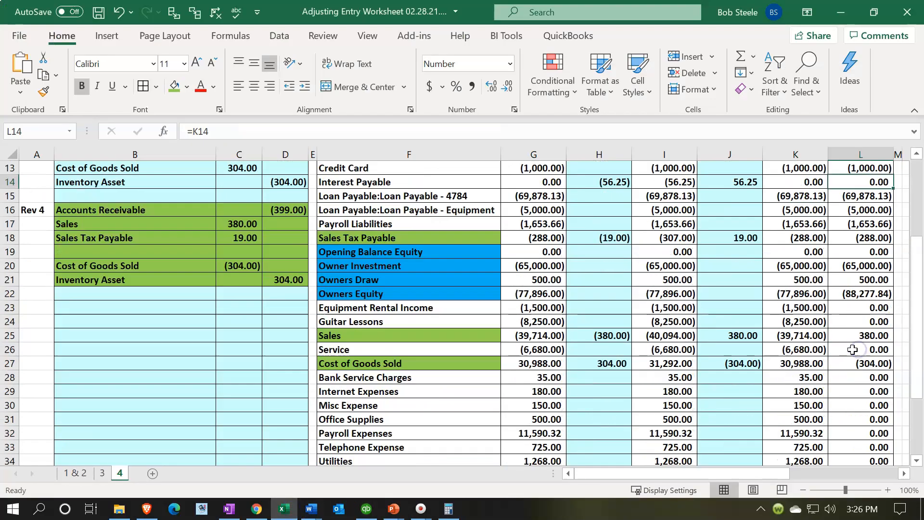
{"action": "left_click", "coordinate": [790, 336]}
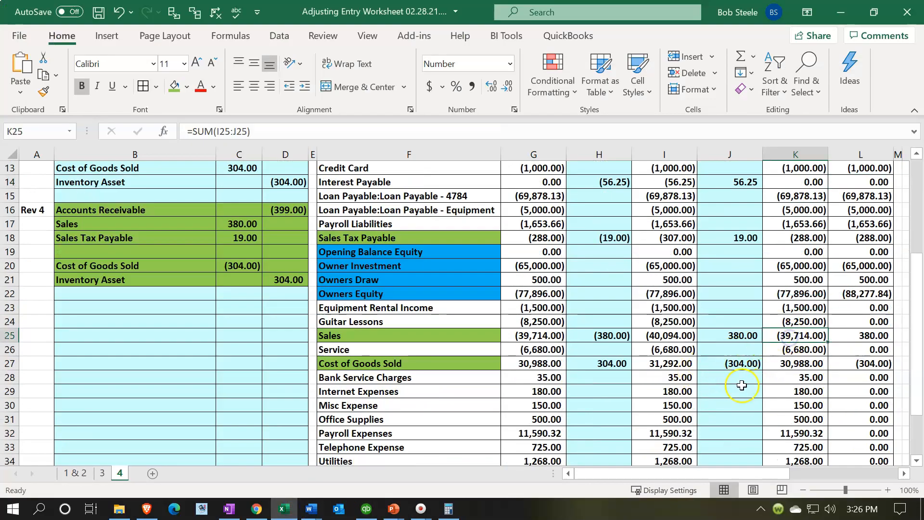
In QuickBooks, open the Sales transaction detail through 03/05/2021, compare the adjusting entry, reversal and March invoice, then close it
{"action": "left_click", "coordinate": [369, 511]}
{"action": "double_click", "coordinate": [612, 225]}
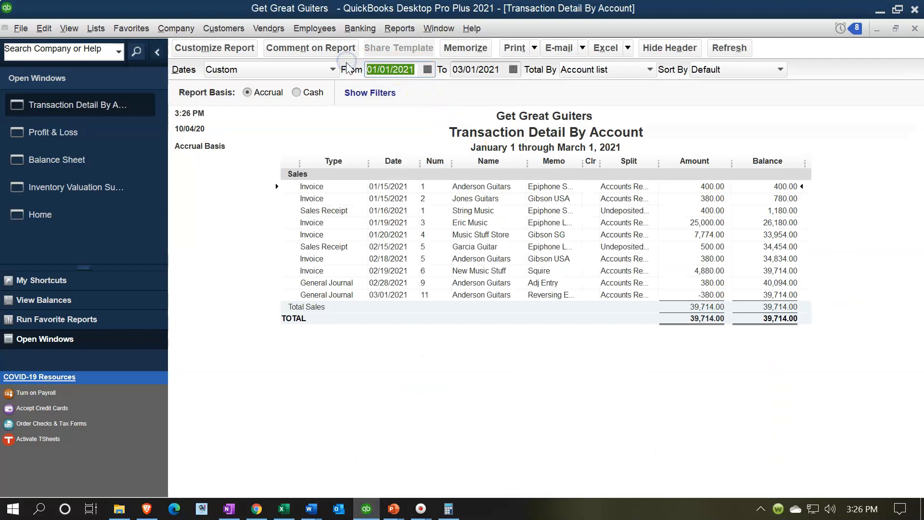
{"action": "key", "text": "Tab"}
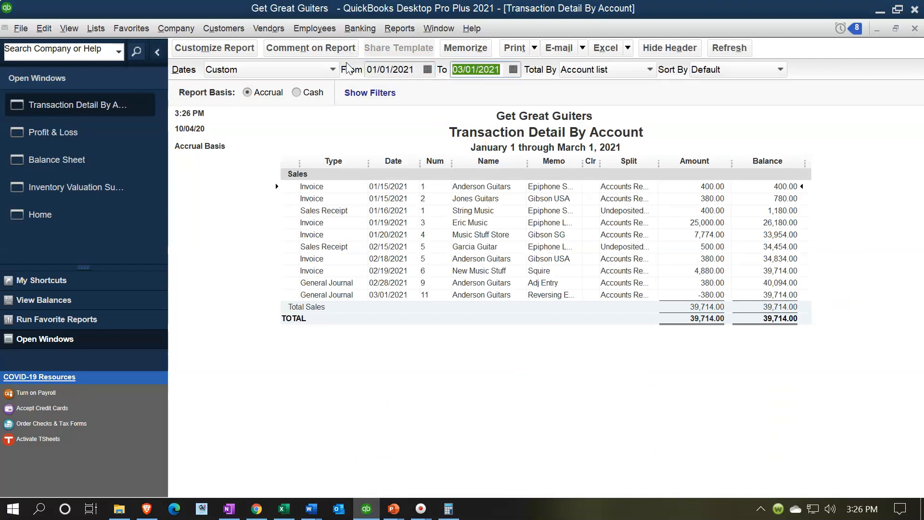
{"action": "key", "text": "Tab"}
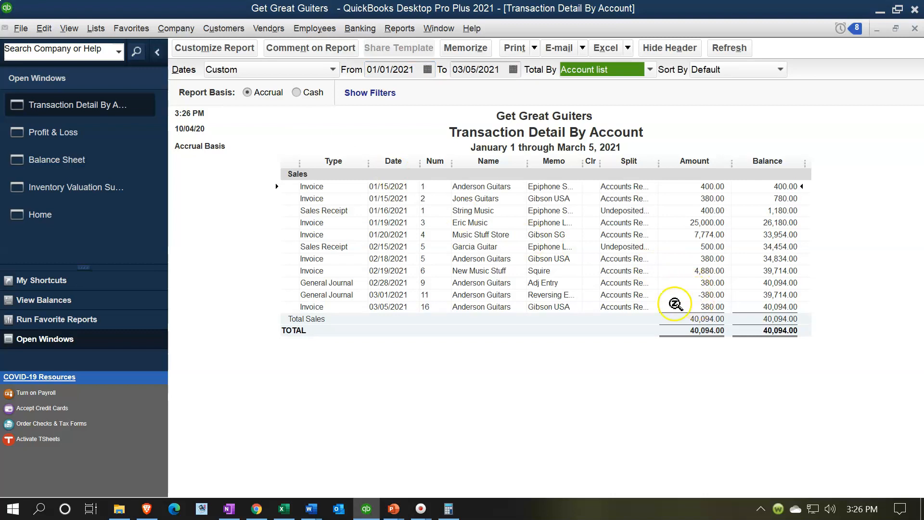
{"action": "left_click", "coordinate": [697, 308]}
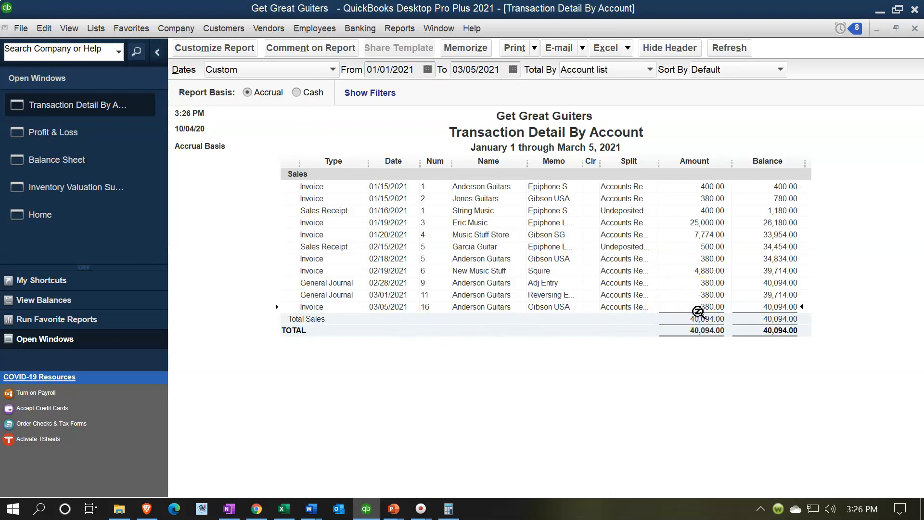
{"action": "left_click", "coordinate": [694, 283]}
{"action": "left_click", "coordinate": [713, 295]}
{"action": "left_click", "coordinate": [914, 28]}
Set the Profit & Loss start date to 03/01/2021 and compare Sales with the last trial balance column in Excel
{"action": "left_click", "coordinate": [406, 70]}
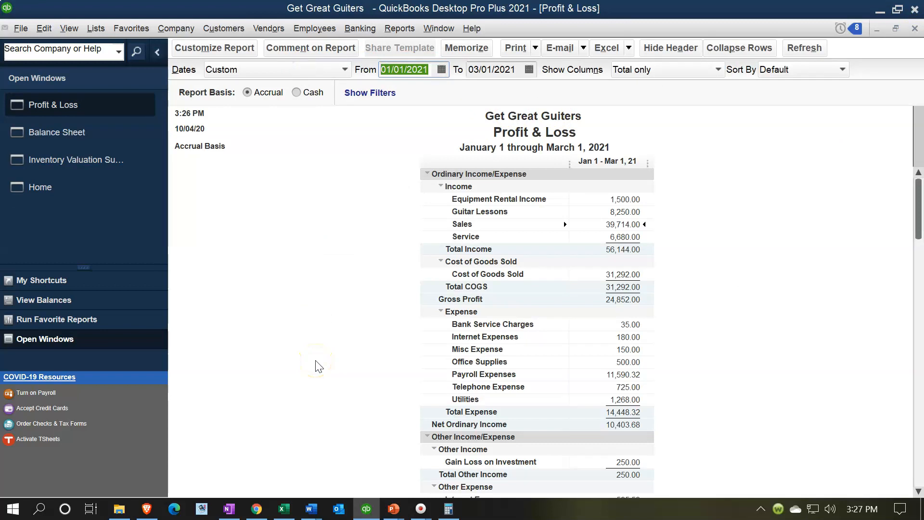
{"action": "type", "text": "03/01/2021"}
{"action": "key", "text": "Tab"}
{"action": "key", "text": "Tab"}
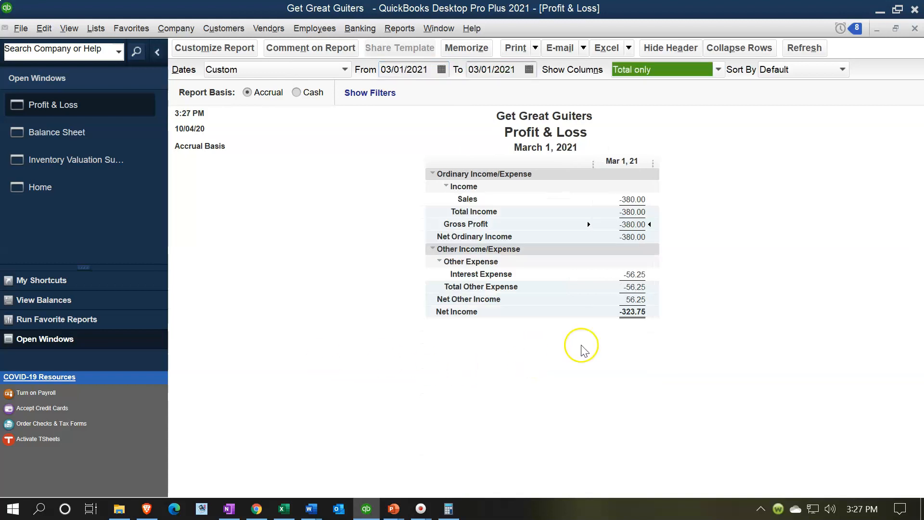
{"action": "left_click", "coordinate": [632, 199]}
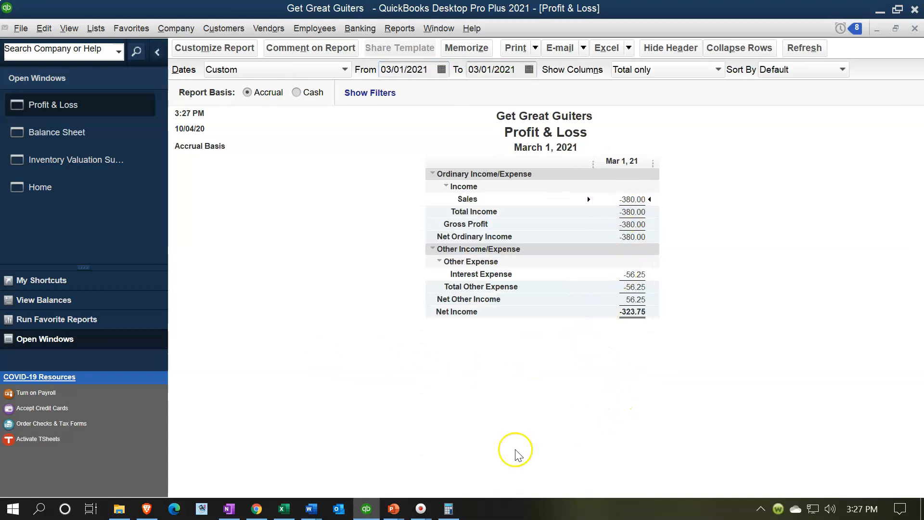
{"action": "left_click", "coordinate": [284, 508]}
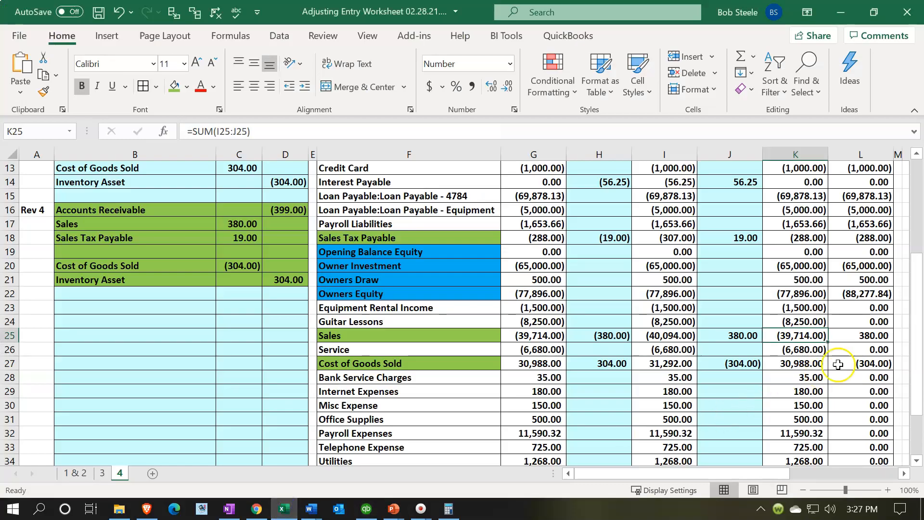
{"action": "left_click", "coordinate": [856, 335]}
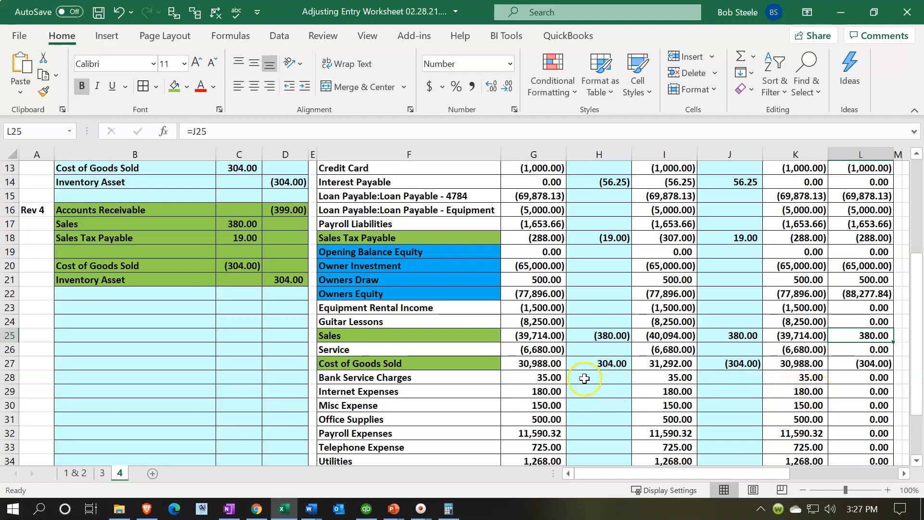
Back in QuickBooks, extend the Profit & Loss end date to 03/05/2021, review the Sales transaction detail and close it
{"action": "left_click", "coordinate": [366, 509]}
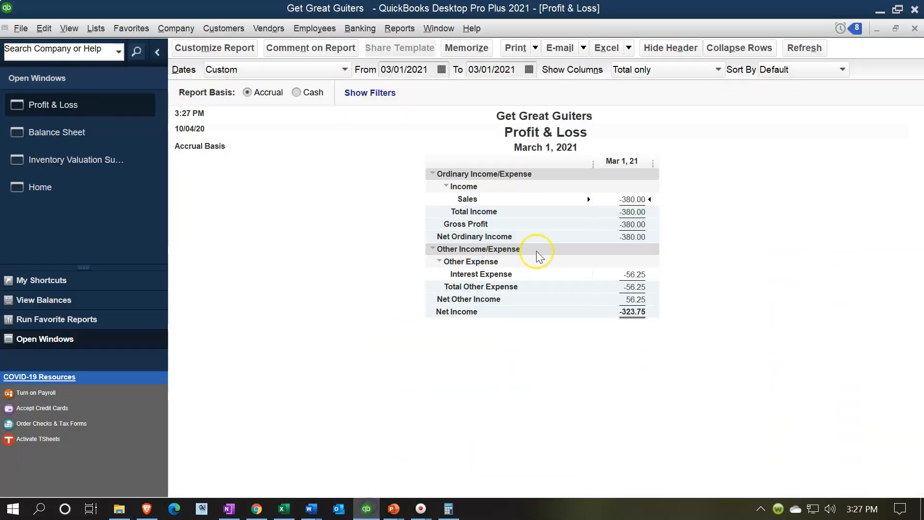
{"action": "left_click", "coordinate": [516, 71]}
{"action": "key", "text": "plus"}
{"action": "key", "text": "plus"}
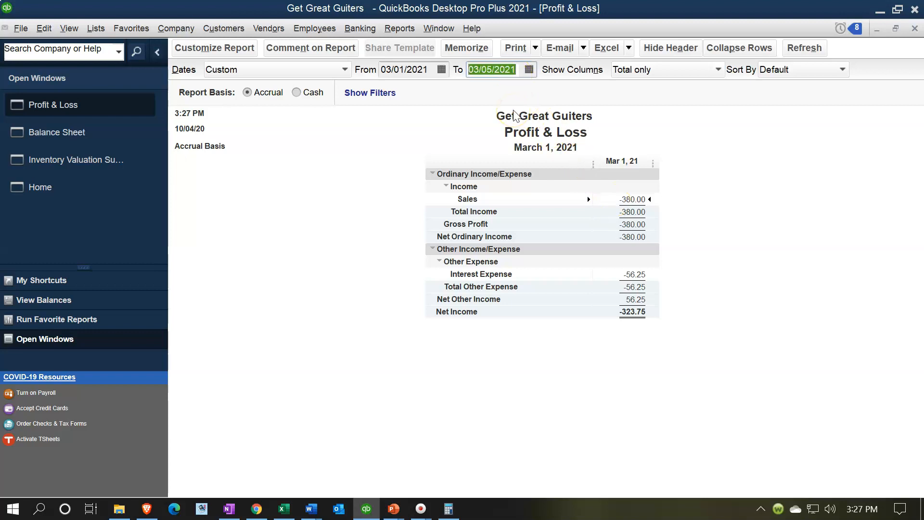
{"action": "left_click", "coordinate": [728, 248]}
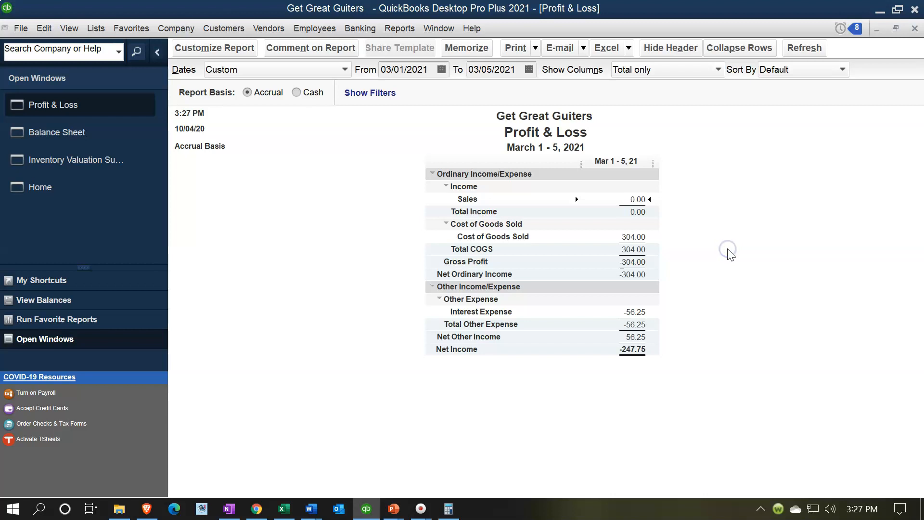
{"action": "double_click", "coordinate": [637, 199]}
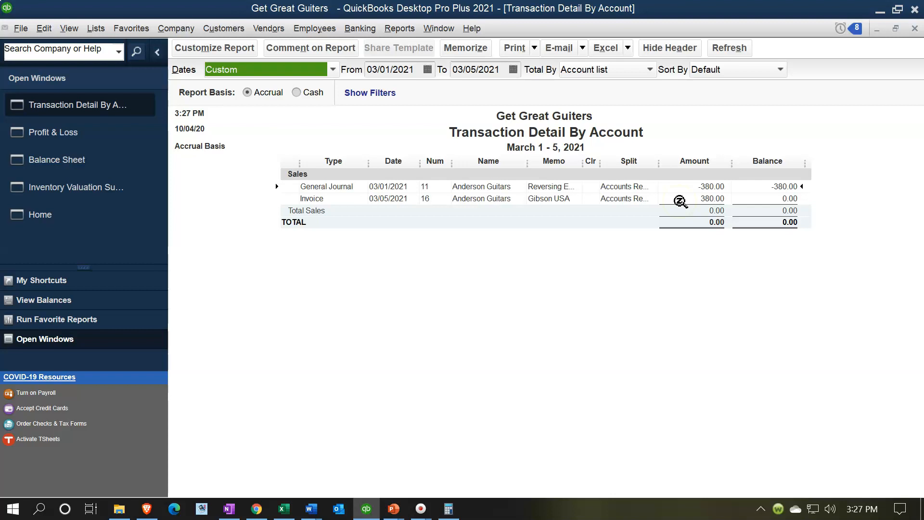
{"action": "left_click", "coordinate": [914, 29]}
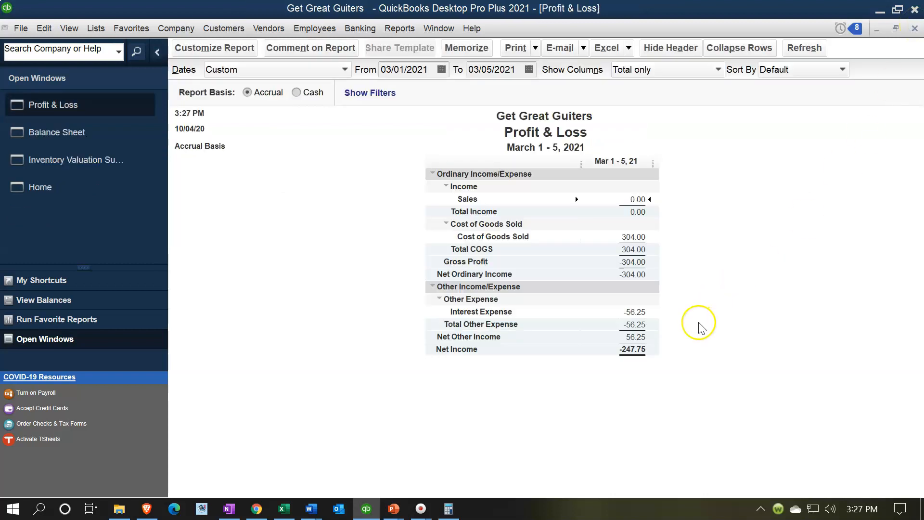
Switch to the Excel worksheet and review the Cost of Goods Sold and Inventory Asset lines of the reversing entry
{"action": "left_click", "coordinate": [287, 513]}
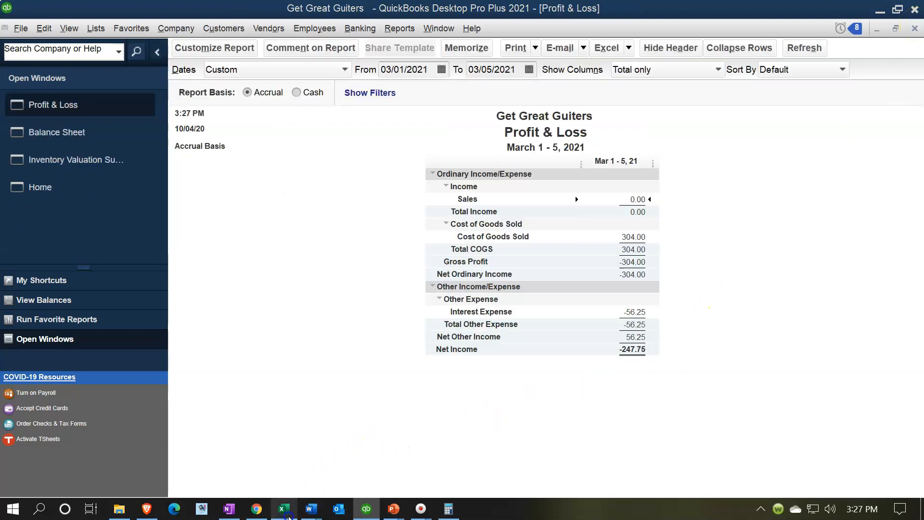
{"action": "left_click", "coordinate": [457, 432]}
{"action": "scroll", "coordinate": [457, 434], "scroll_direction": "up", "scroll_amount": 1}
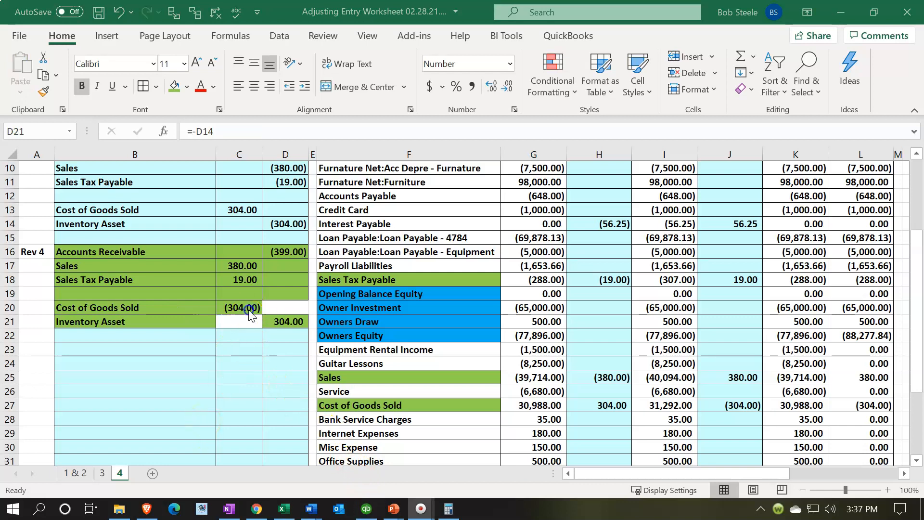
{"action": "left_click", "coordinate": [233, 308]}
{"action": "left_click_drag", "start_coordinate": [233, 308], "coordinate": [235, 312]}
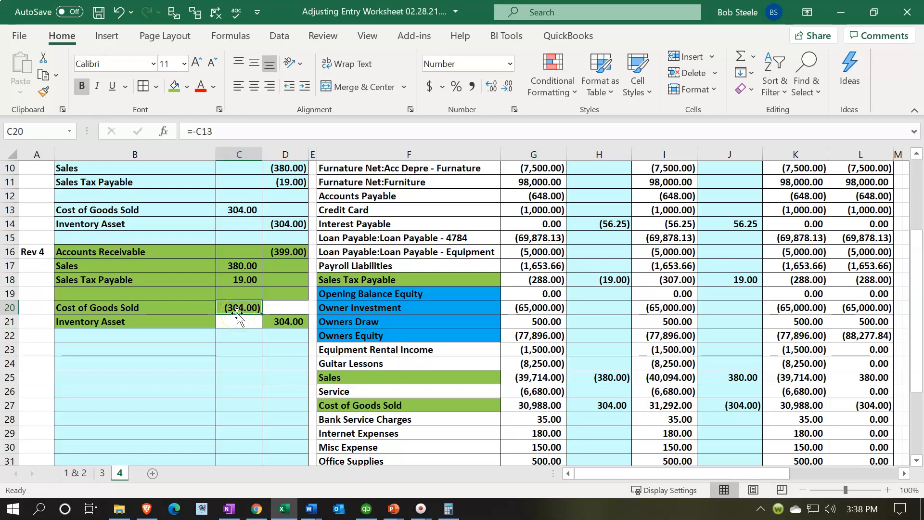
{"action": "left_click", "coordinate": [276, 321]}
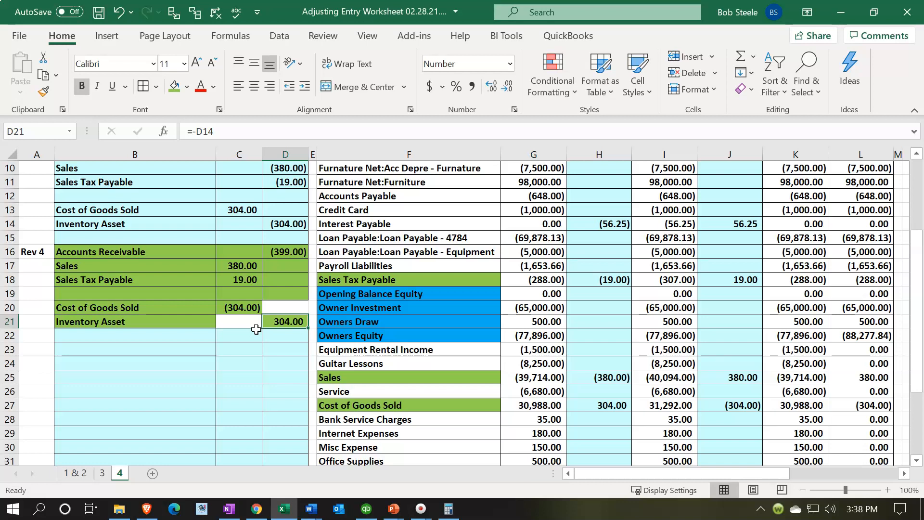
Move the Cost of Goods Sold reversal to credit cell D20 and the Inventory Asset reversal to debit cell C21
{"action": "left_click", "coordinate": [242, 303]}
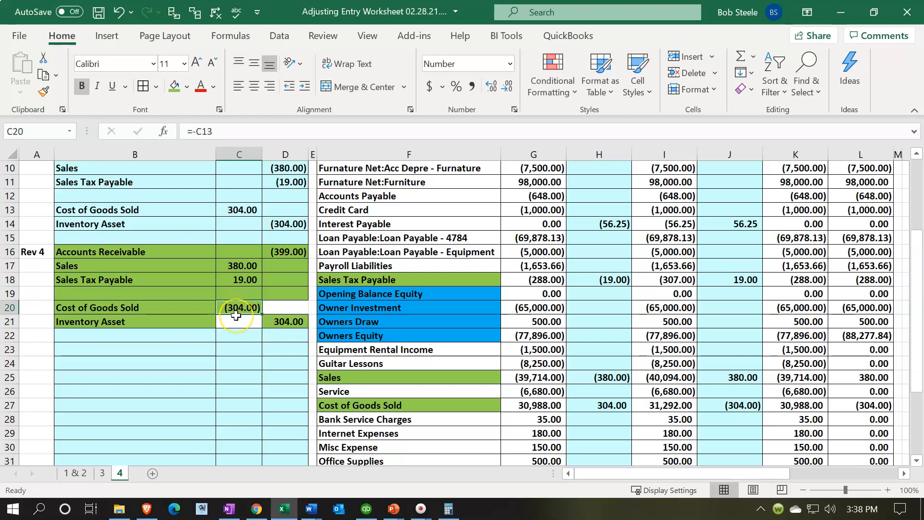
{"action": "key", "text": "ctrl+x"}
{"action": "left_click", "coordinate": [283, 310]}
{"action": "key", "text": "ctrl+v"}
{"action": "left_click", "coordinate": [287, 322]}
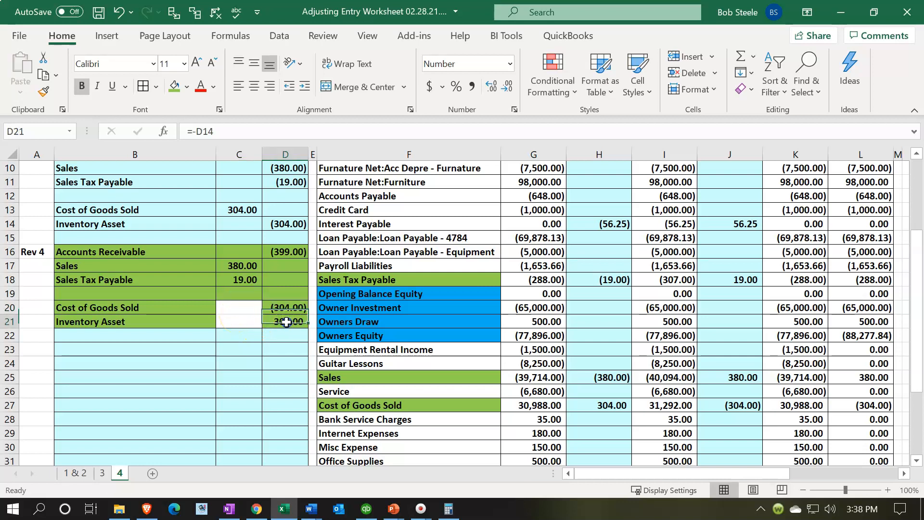
{"action": "key", "text": "ctrl+x"}
{"action": "left_click", "coordinate": [249, 321]}
{"action": "key", "text": "ctrl+v"}
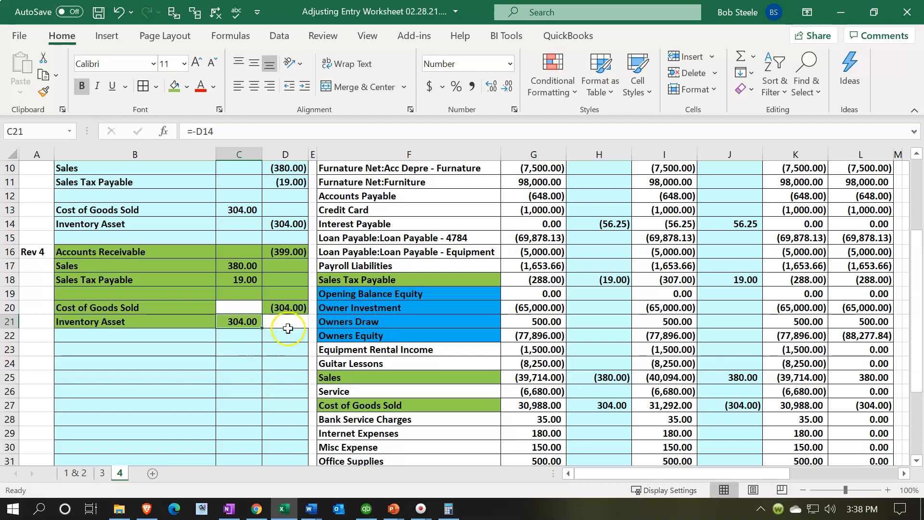
{"action": "left_click", "coordinate": [289, 306]}
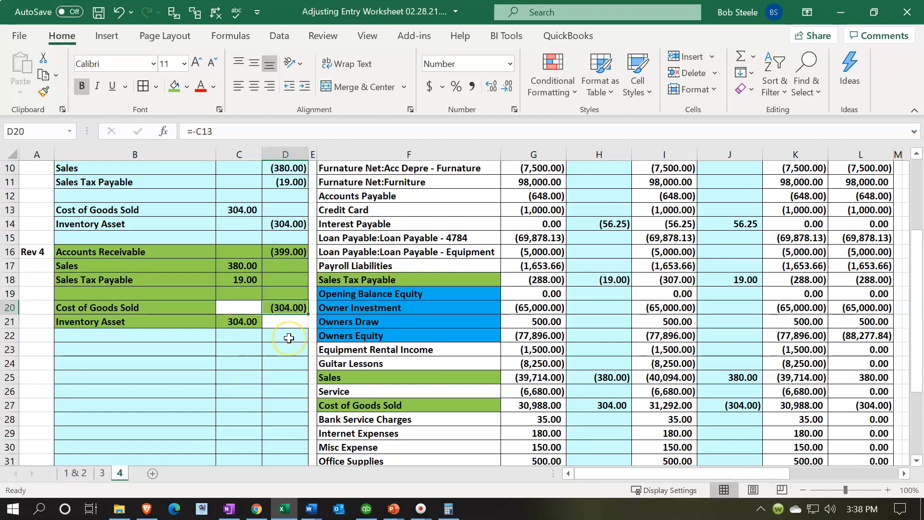
{"action": "key", "text": "Down"}
{"action": "key", "text": "Left"}
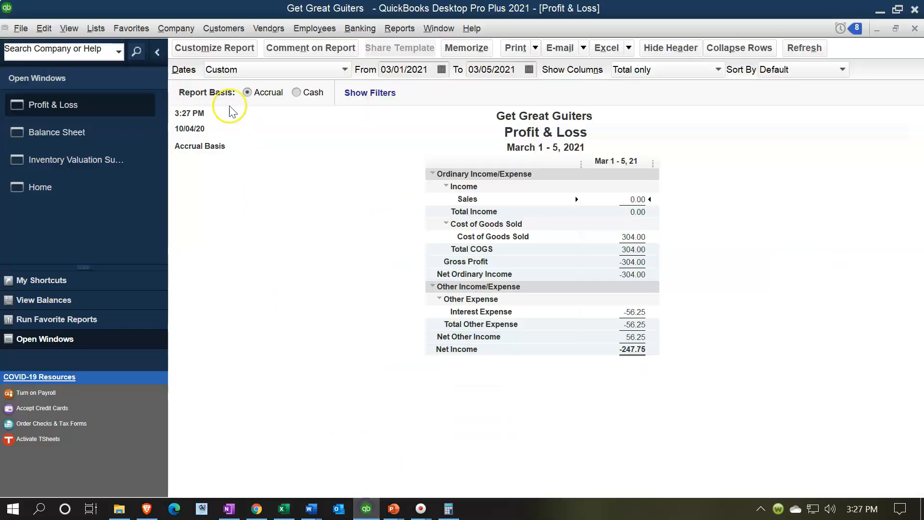
Start a new general journal entry in QuickBooks dated 03/01/2021, dismissing the entry-numbering notice
{"action": "left_click", "coordinate": [176, 29]}
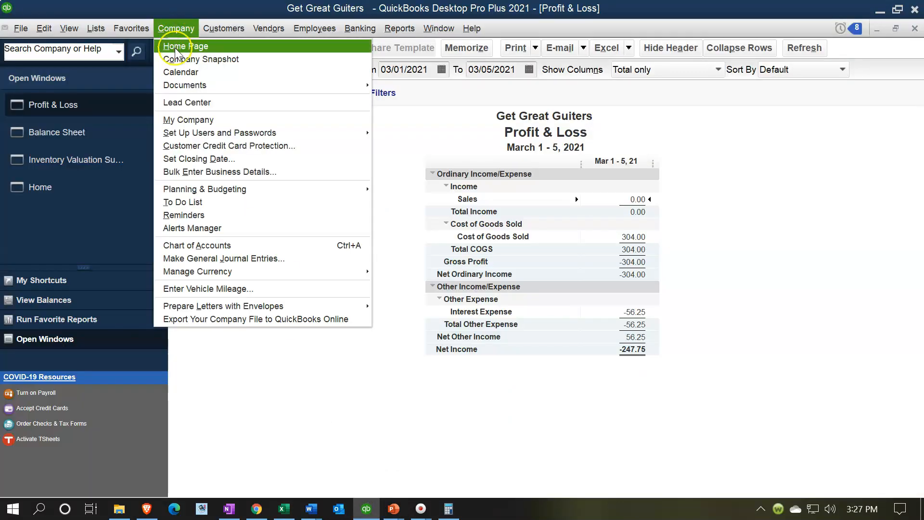
{"action": "left_click", "coordinate": [224, 258]}
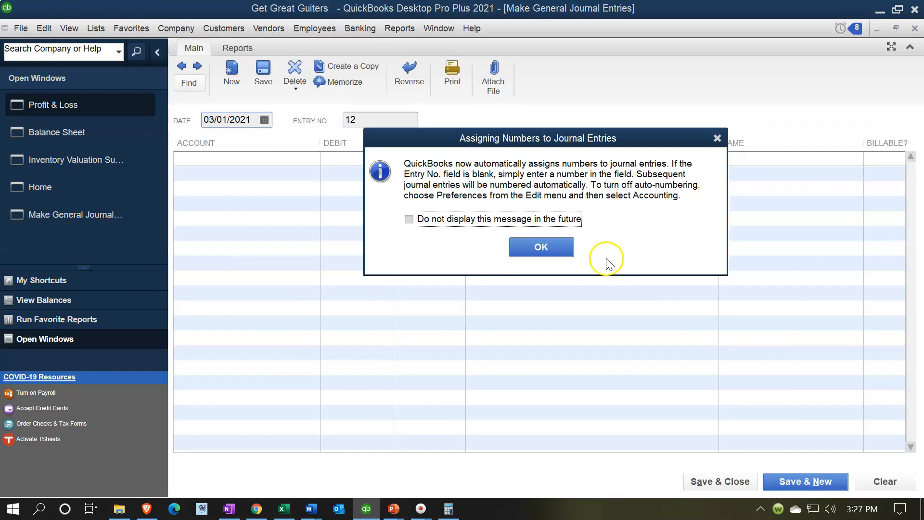
{"action": "left_click", "coordinate": [567, 247]}
{"action": "key", "text": "Tab"}
{"action": "key", "text": "Tab"}
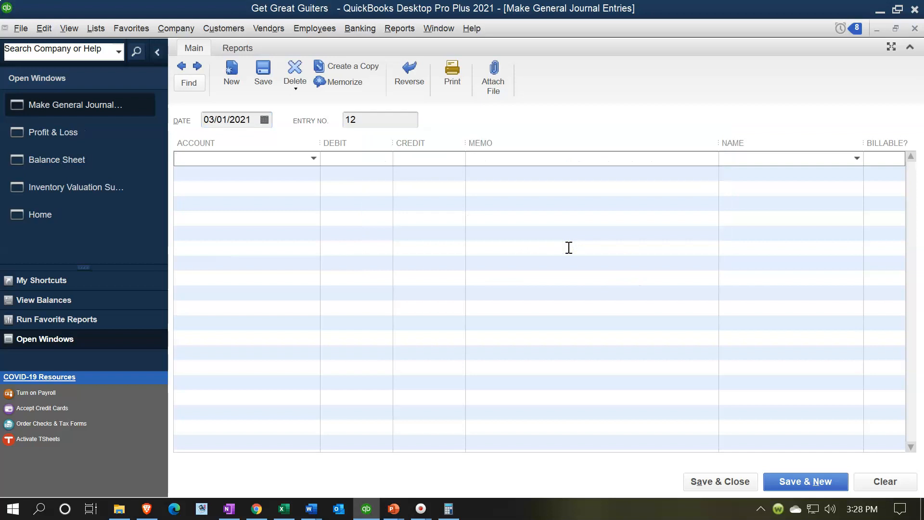
Enter the journal line debiting Cost of Goods Sold 304 with the memo "Reversing Entry", checking the account against the Excel worksheet
{"action": "type", "text": "Cos"}
{"action": "key", "text": "Tab"}
{"action": "left_click", "coordinate": [372, 511]}
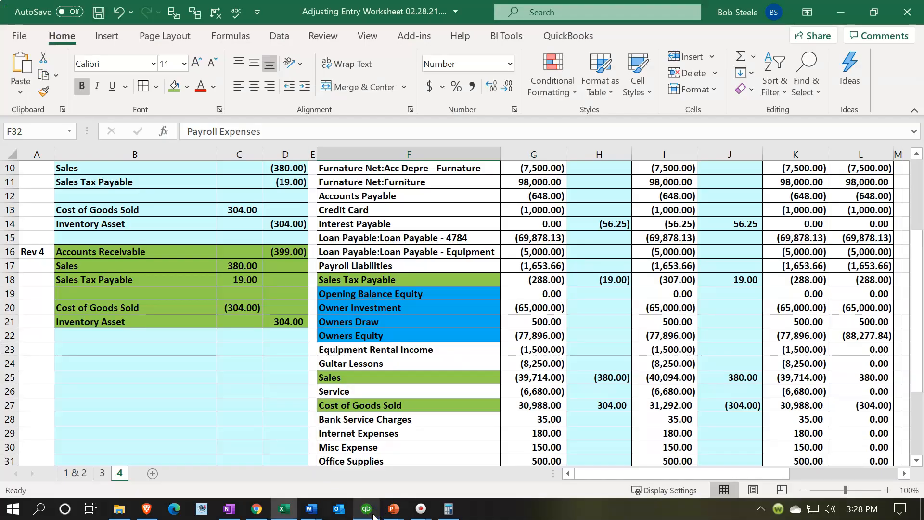
{"action": "left_click", "coordinate": [374, 514]}
{"action": "type", "text": "304"}
{"action": "key", "text": "Tab"}
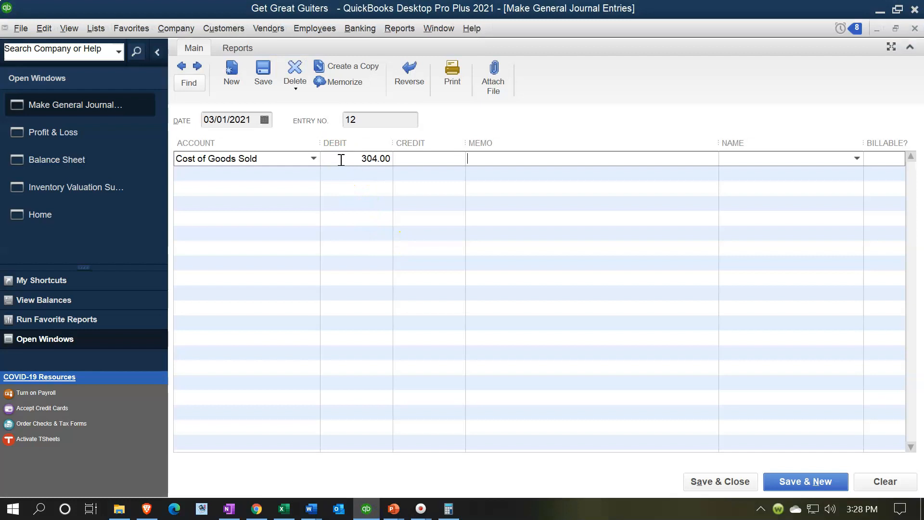
{"action": "type", "text": "Reversing Entry"}
{"action": "key", "text": "Tab"}
{"action": "key", "text": "Tab"}
Add the Inventory Asset line crediting 304.00 with the same memo, then save and close the journal entry
{"action": "type", "text": "Inv"}
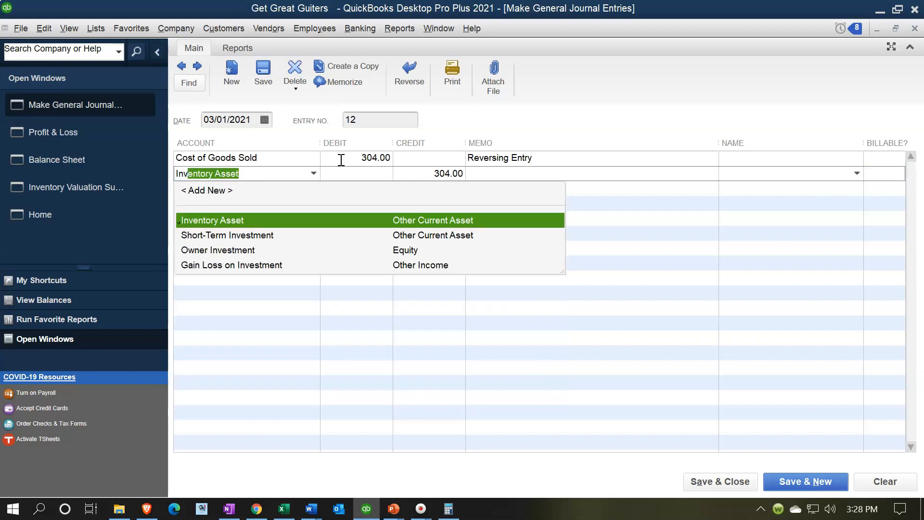
{"action": "key", "text": "Tab"}
{"action": "key", "text": "Tab"}
{"action": "key", "text": "Tab"}
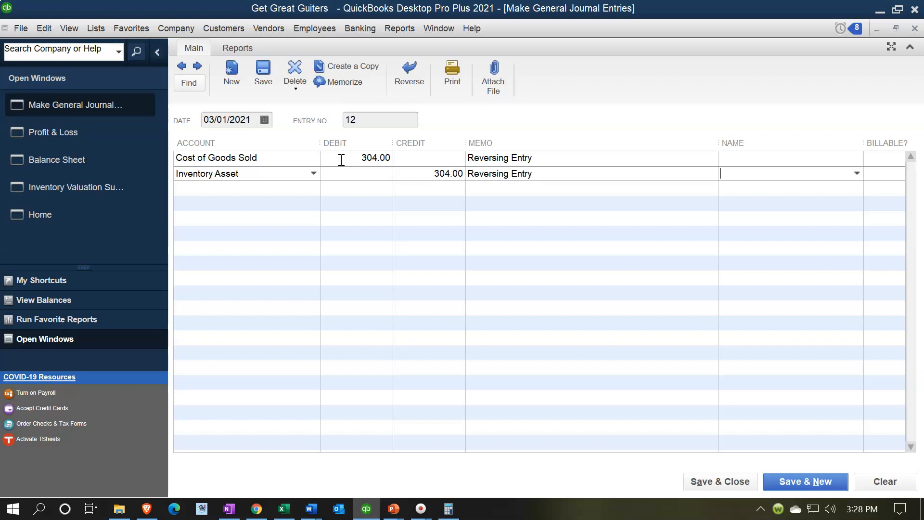
{"action": "left_click", "coordinate": [731, 171]}
{"action": "left_click", "coordinate": [702, 482]}
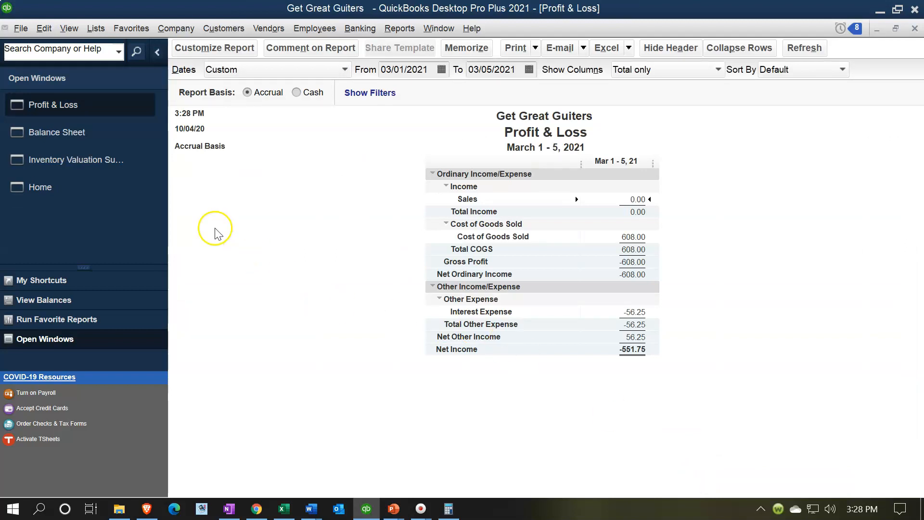
Review Inventory Asset on the Balance Sheet and set the report's date back to 02/28/2021
{"action": "left_click", "coordinate": [82, 132]}
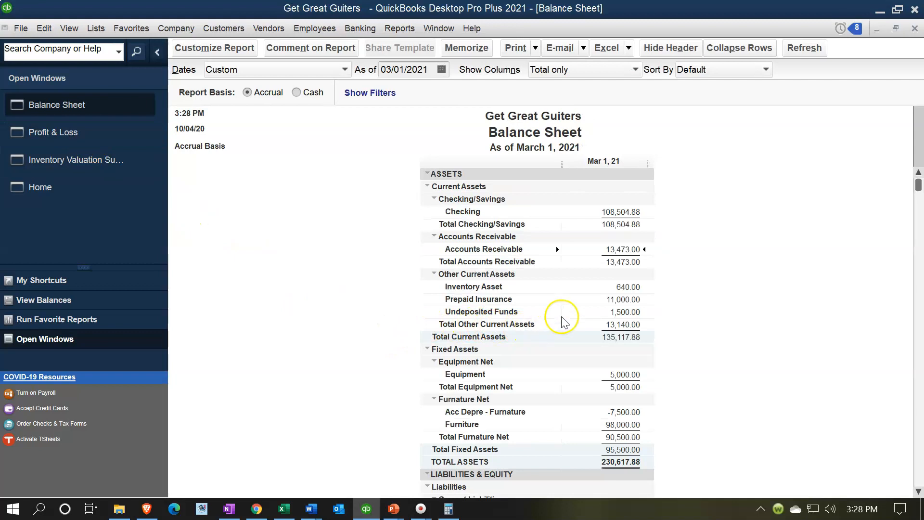
{"action": "left_click", "coordinate": [614, 294]}
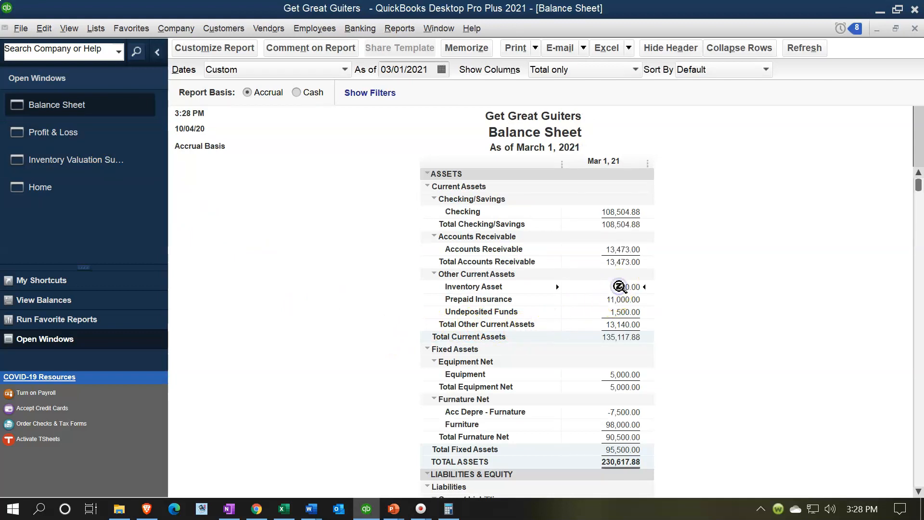
{"action": "left_click", "coordinate": [429, 70]}
{"action": "key", "text": "minus"}
{"action": "left_click", "coordinate": [402, 267]}
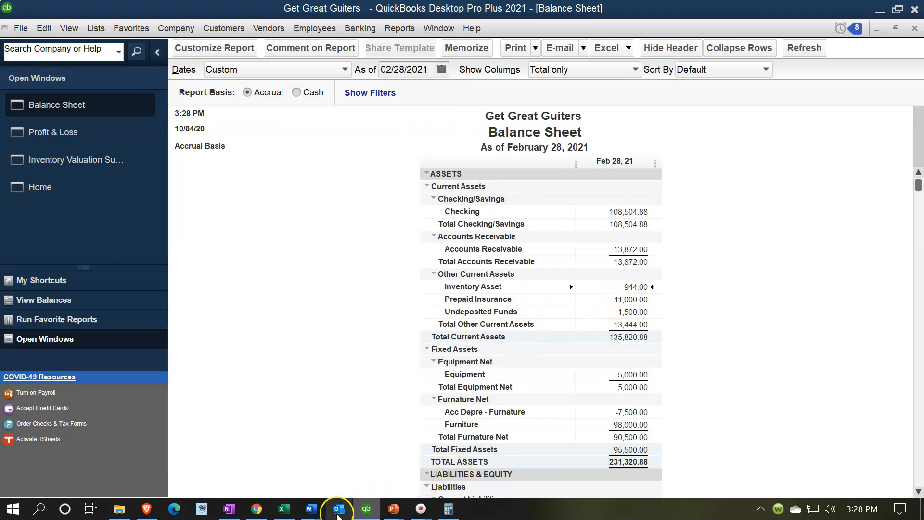
Switch to the Excel worksheet and examine the Inventory Asset row from beginning balance through adjustment to ending balance
{"action": "left_click", "coordinate": [284, 509]}
{"action": "left_click", "coordinate": [539, 362]}
{"action": "scroll", "coordinate": [540, 361], "scroll_direction": "up", "scroll_amount": 3}
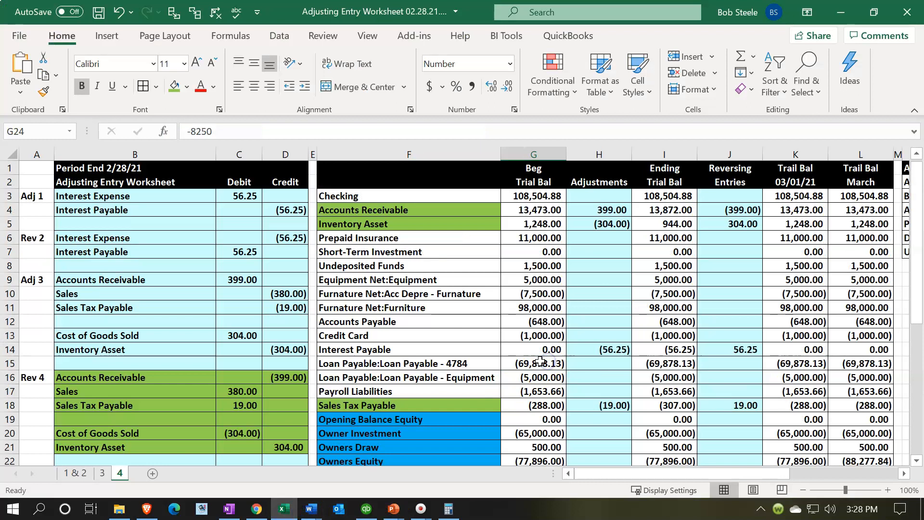
{"action": "left_click", "coordinate": [561, 209]}
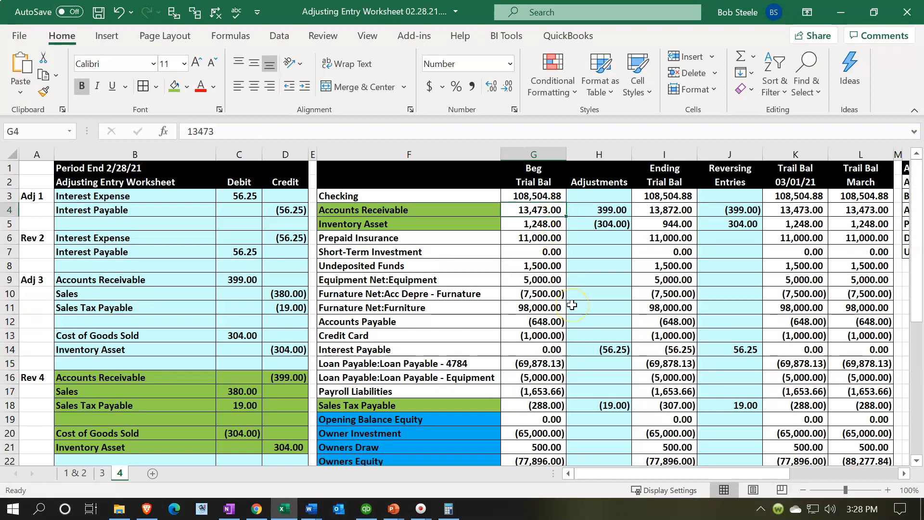
{"action": "key", "text": "Down"}
{"action": "key", "text": "Right"}
{"action": "key", "text": "Right"}
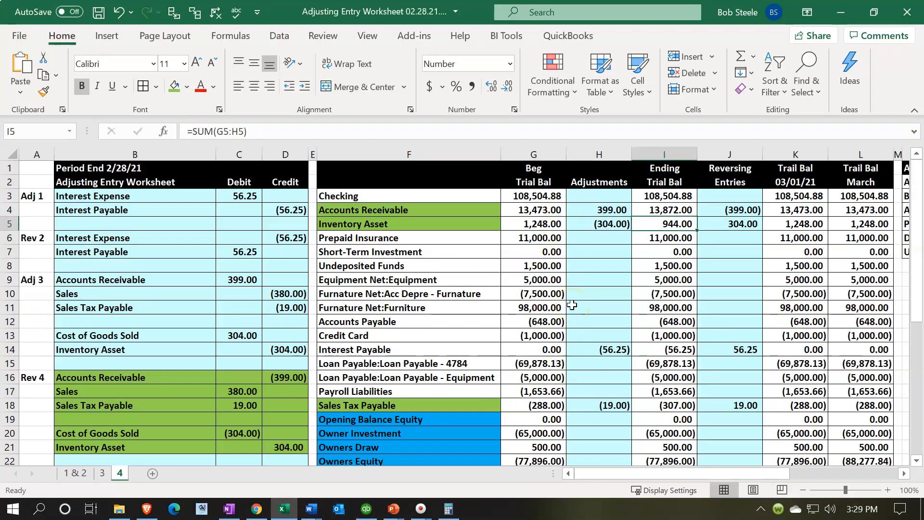
Review the Inventory Valuation Summary in QuickBooks and compare it with the Inventory Asset 03/01/21 trial balance in Excel
{"action": "left_click", "coordinate": [366, 509]}
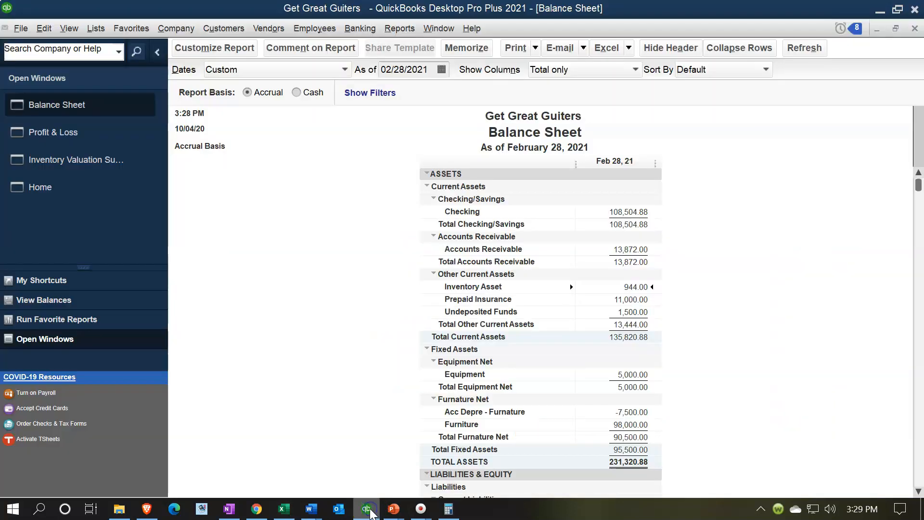
{"action": "left_click", "coordinate": [105, 169]}
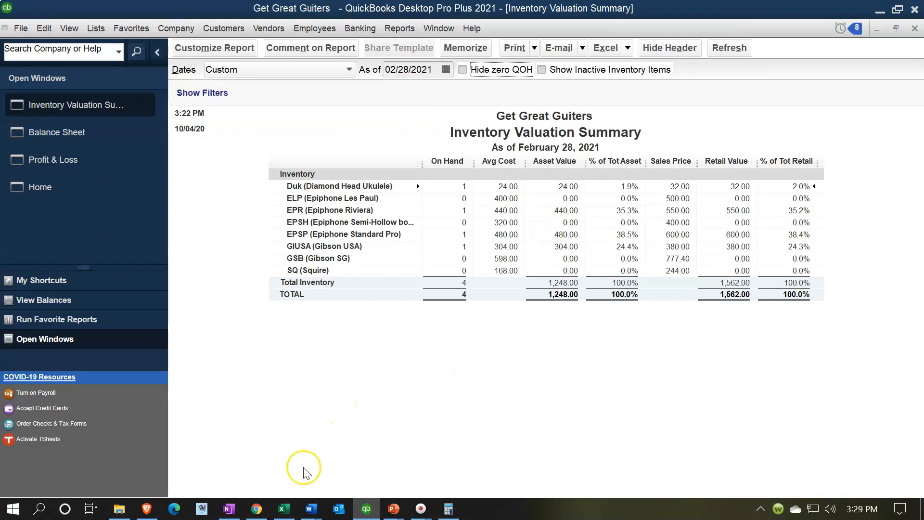
{"action": "left_click", "coordinate": [286, 509]}
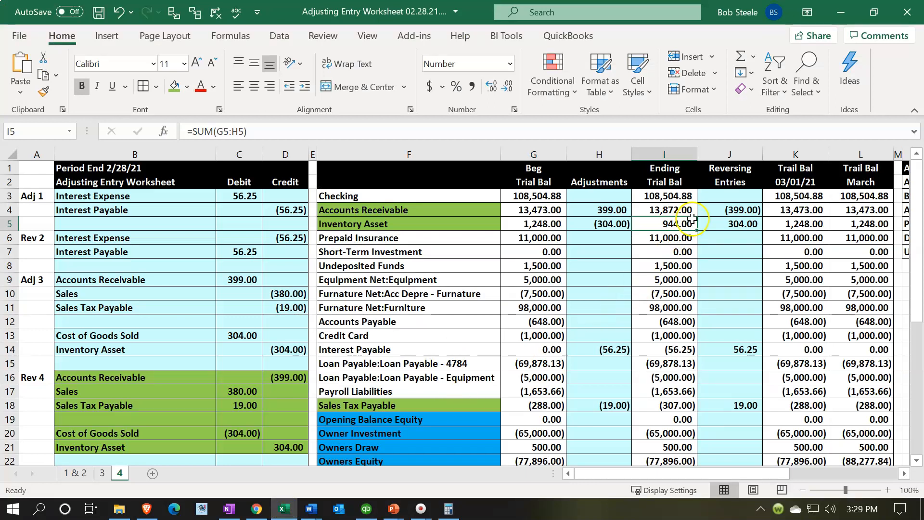
{"action": "key", "text": "Right"}
{"action": "key", "text": "Right"}
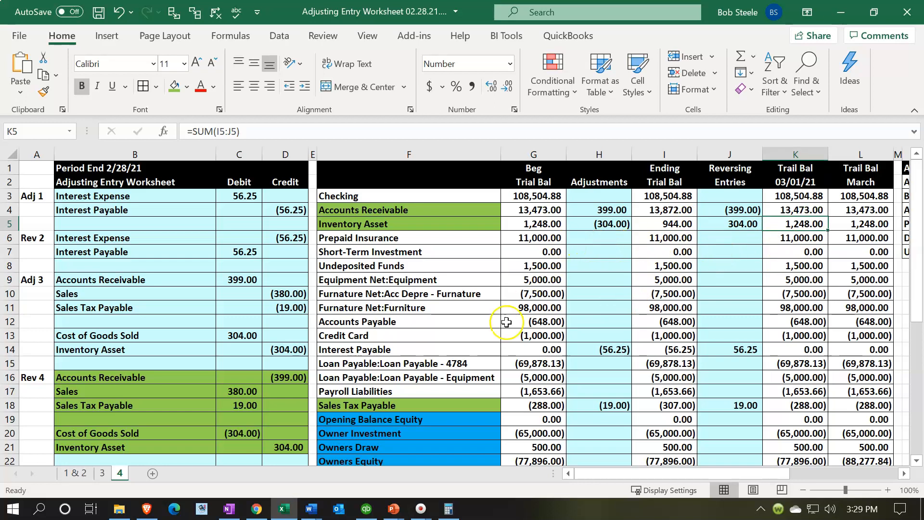
Back in QuickBooks, set the Inventory Valuation Summary date to 03/01/2021 and examine the total asset value
{"action": "left_click", "coordinate": [366, 508]}
{"action": "left_click", "coordinate": [432, 70]}
{"action": "key", "text": "plus"}
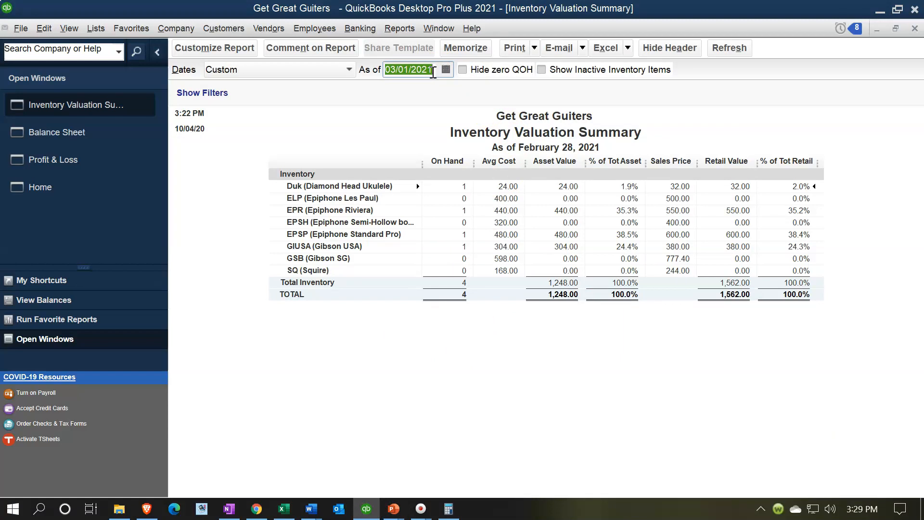
{"action": "left_click", "coordinate": [471, 321]}
{"action": "left_click", "coordinate": [559, 283]}
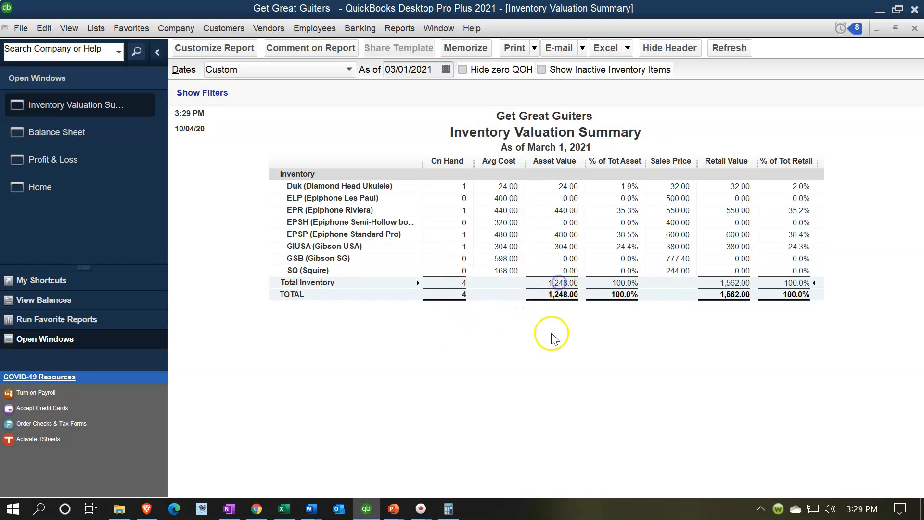
Set the Balance Sheet date to 03/01/2021 and open the transaction detail behind Inventory Asset
{"action": "left_click", "coordinate": [97, 129]}
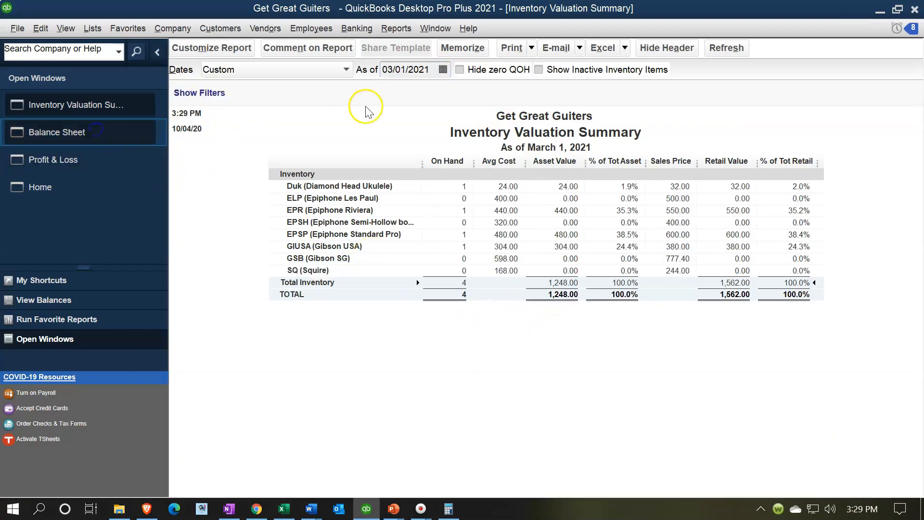
{"action": "left_click", "coordinate": [426, 69]}
{"action": "key", "text": "plus"}
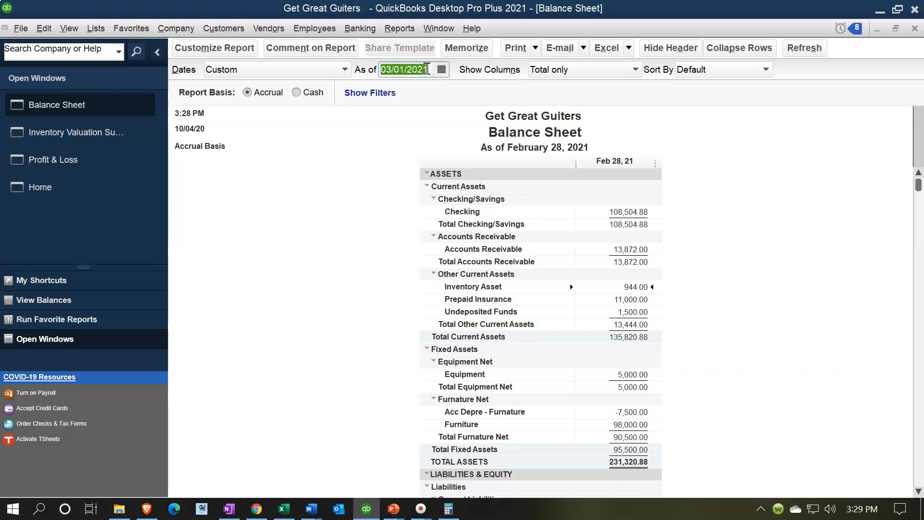
{"action": "left_click", "coordinate": [368, 286]}
{"action": "left_click", "coordinate": [440, 212]}
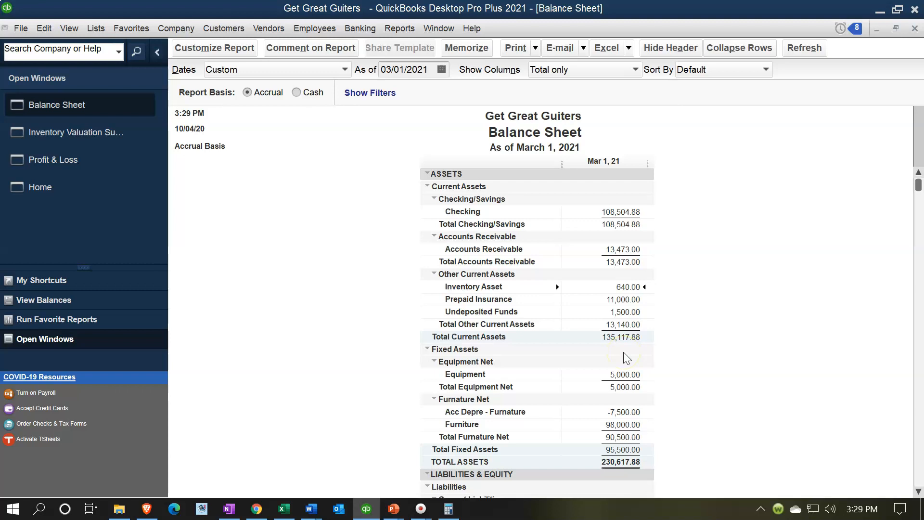
{"action": "key", "text": "Return"}
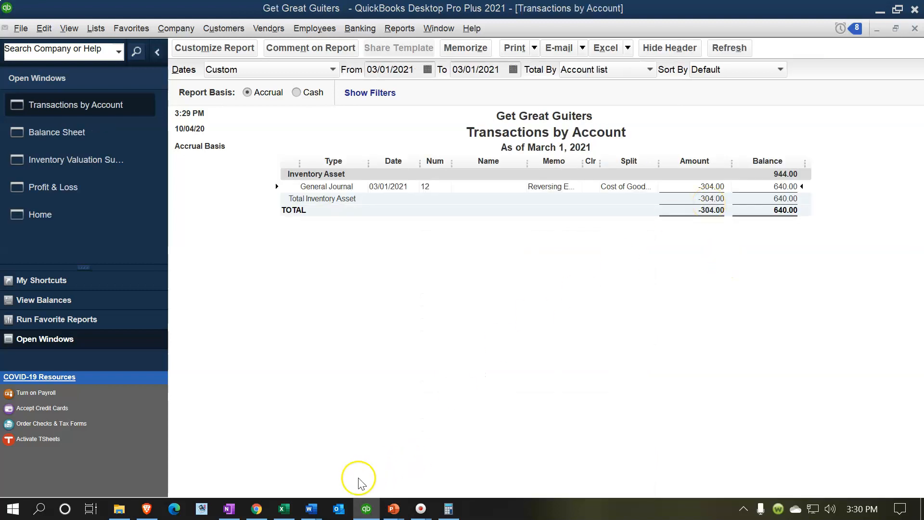
In the Excel worksheet, move the Rev 4 Cost of Goods Sold amount to D20 and the Inventory Asset amount to C21
{"action": "left_click", "coordinate": [279, 511]}
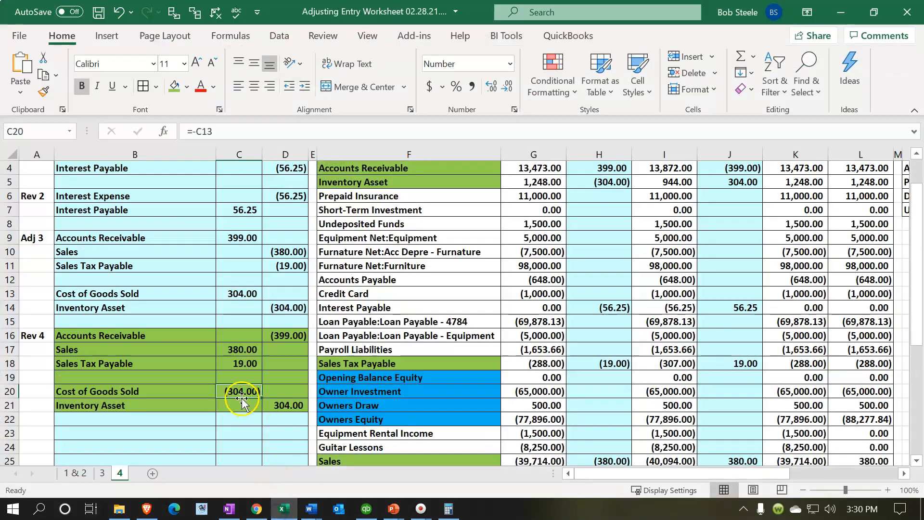
{"action": "left_click_drag", "start_coordinate": [240, 397], "coordinate": [276, 405]}
{"action": "left_click", "coordinate": [277, 409]}
{"action": "left_click_drag", "start_coordinate": [279, 411], "coordinate": [247, 405]}
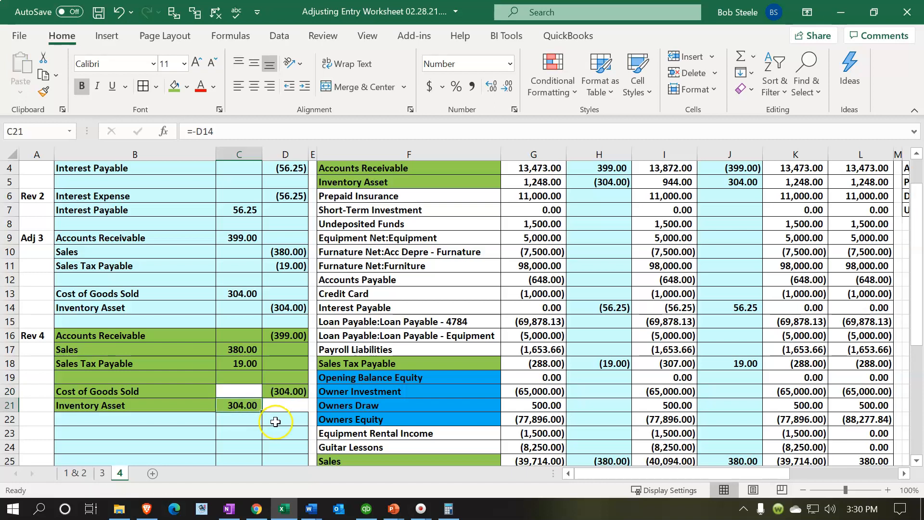
Back in QuickBooks, open the 03/01/2021 reversing entry, correct it to credit Cost of Goods Sold and debit Inventory Asset 304, and record the change
{"action": "left_click", "coordinate": [290, 513]}
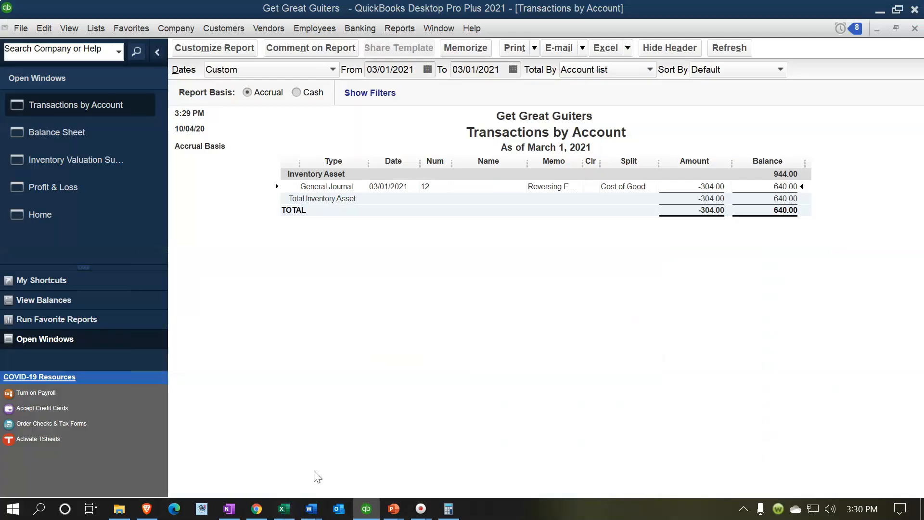
{"action": "double_click", "coordinate": [704, 185]}
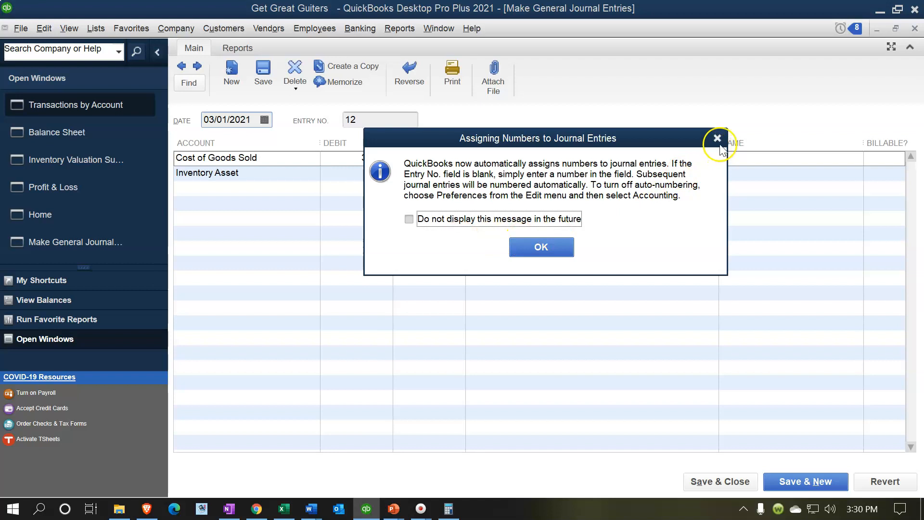
{"action": "left_click", "coordinate": [717, 138]}
{"action": "left_click", "coordinate": [452, 158]}
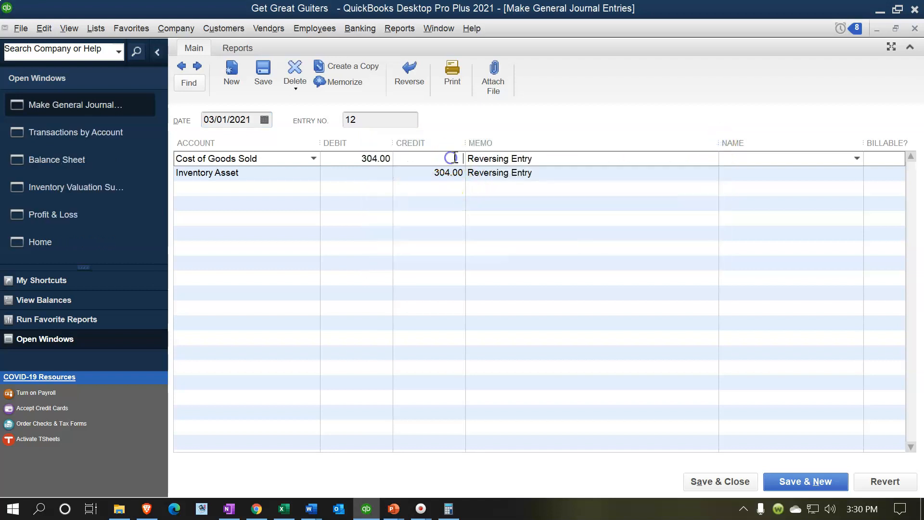
{"action": "type", "text": "304"}
{"action": "key", "text": "Tab"}
{"action": "key", "text": "Tab"}
{"action": "key", "text": "Tab"}
{"action": "key", "text": "Tab"}
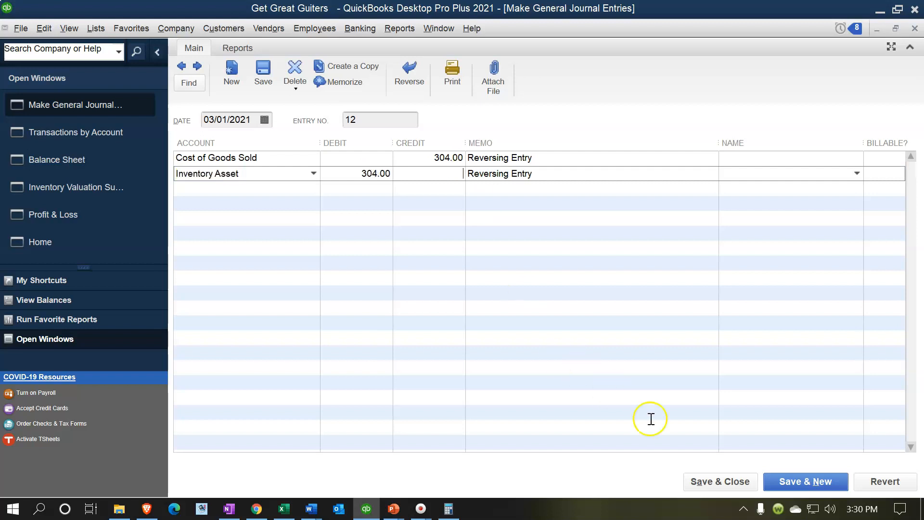
{"action": "left_click", "coordinate": [707, 479]}
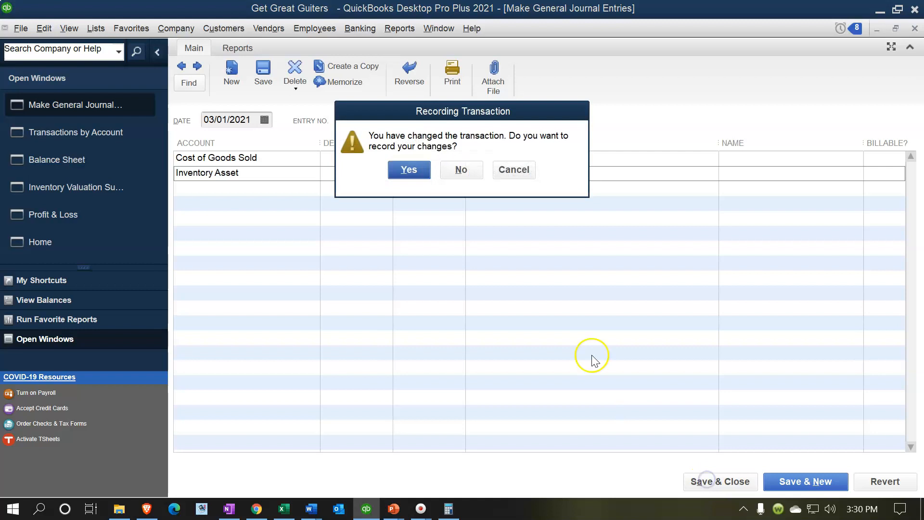
{"action": "left_click", "coordinate": [415, 175]}
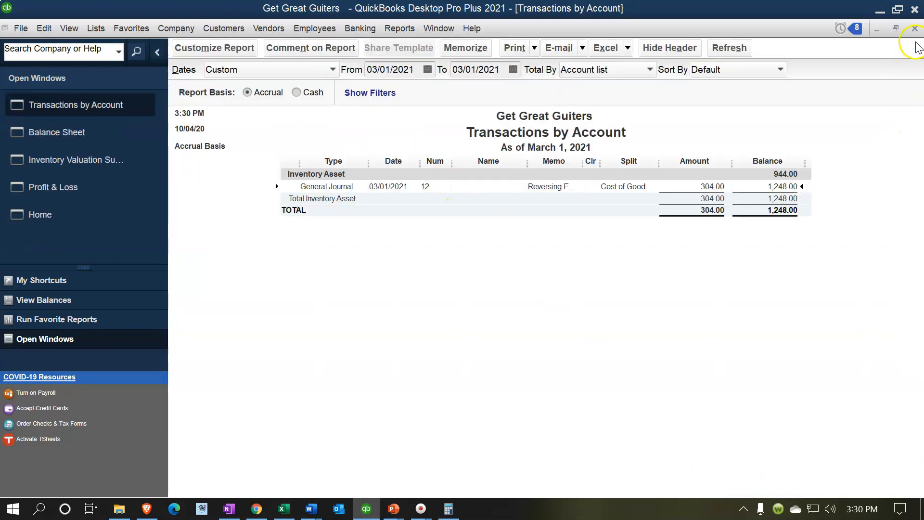
Close the transaction detail and compare Inventory Asset on the Balance Sheet with the Inventory Valuation Summary total
{"action": "left_click", "coordinate": [915, 30]}
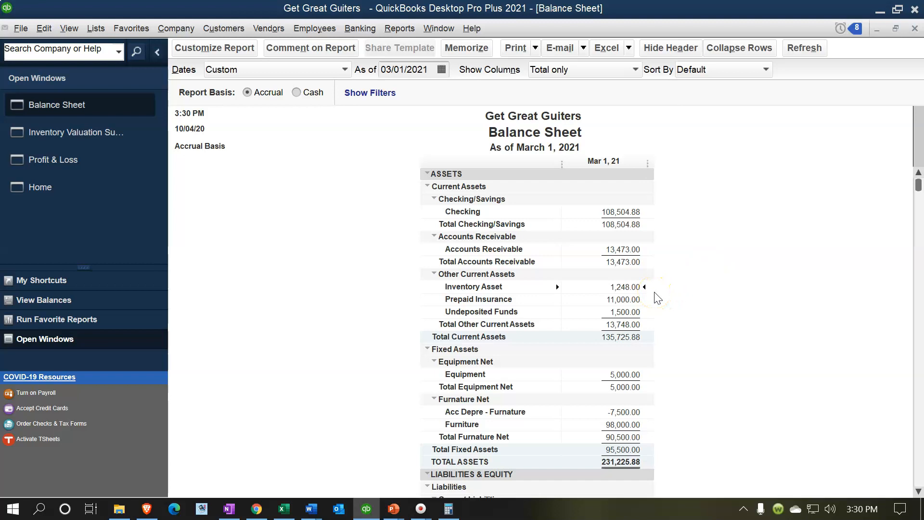
{"action": "left_click", "coordinate": [79, 141]}
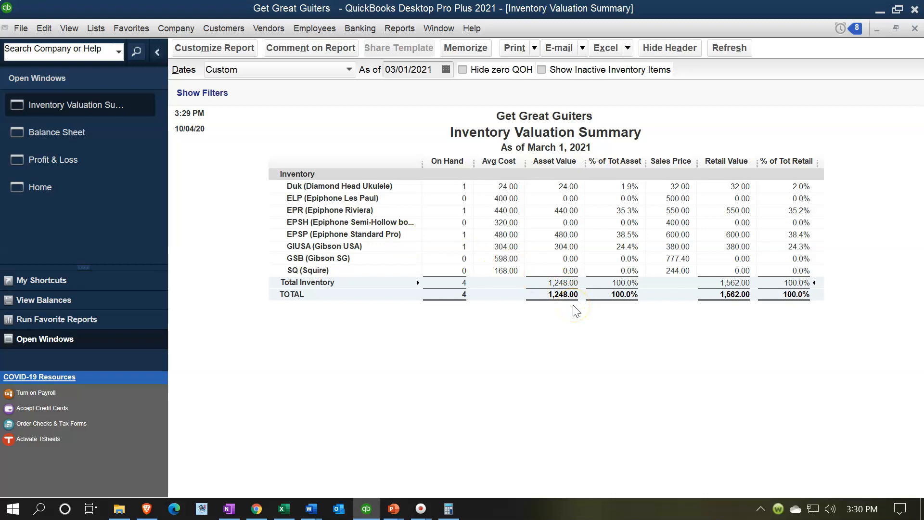
From the Balance Sheet, open the Inventory Asset transaction detail, start it at 01/01/2021, and review the adjusting and reversing entries
{"action": "left_click", "coordinate": [84, 137]}
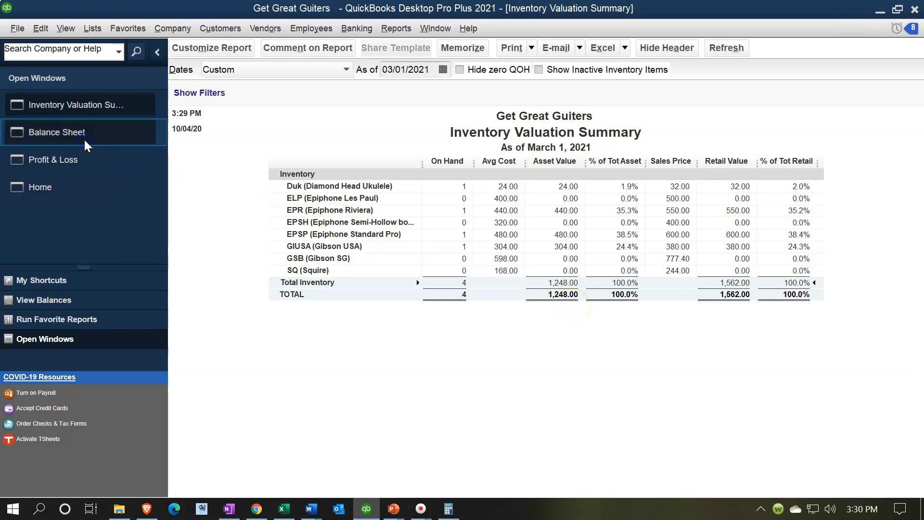
{"action": "double_click", "coordinate": [610, 286]}
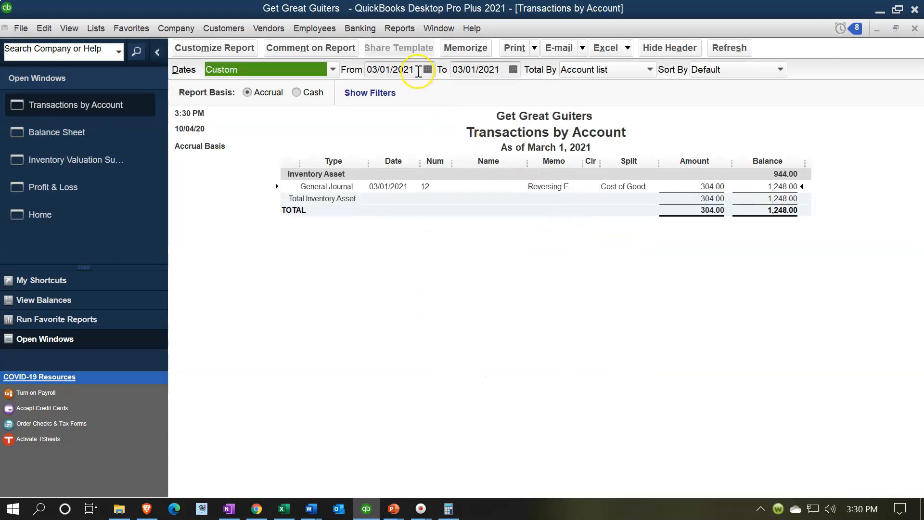
{"action": "left_click", "coordinate": [417, 71]}
{"action": "type", "text": "0"}
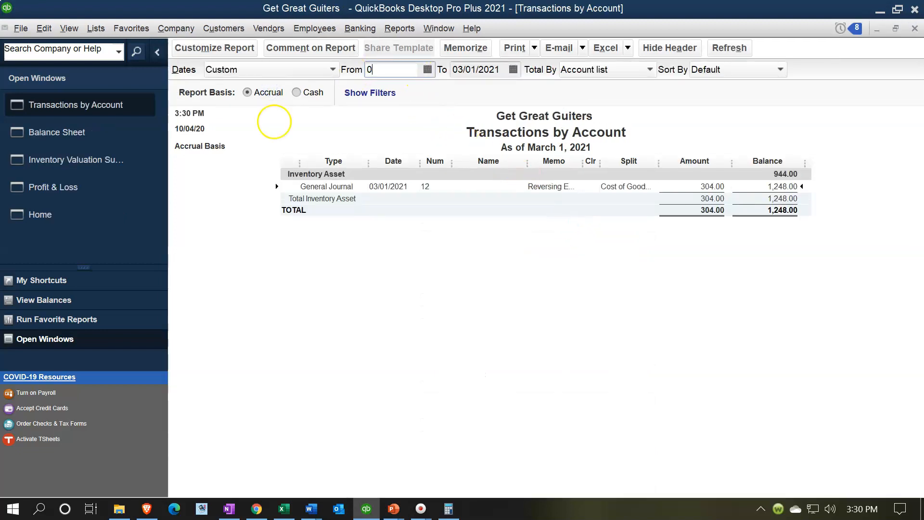
{"action": "type", "text": "1/01/2021"}
{"action": "key", "text": "Tab"}
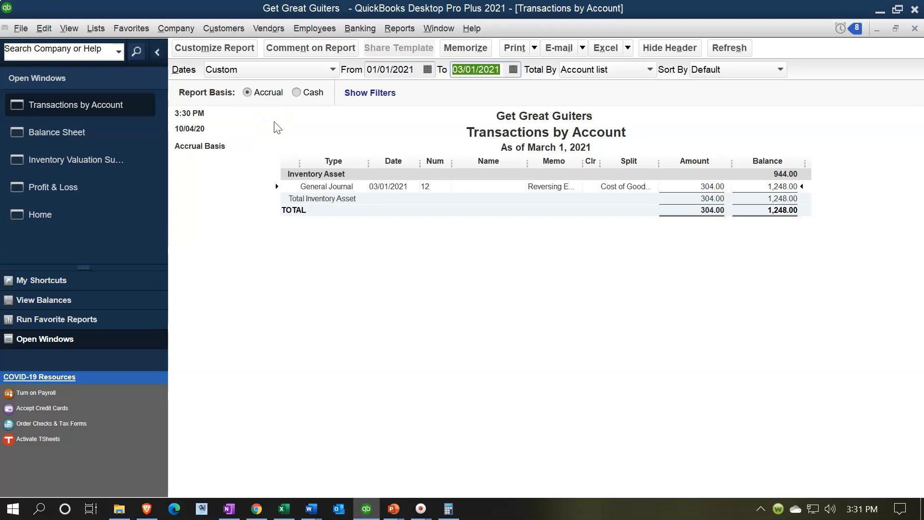
{"action": "key", "text": "Tab"}
{"action": "left_click", "coordinate": [699, 317]}
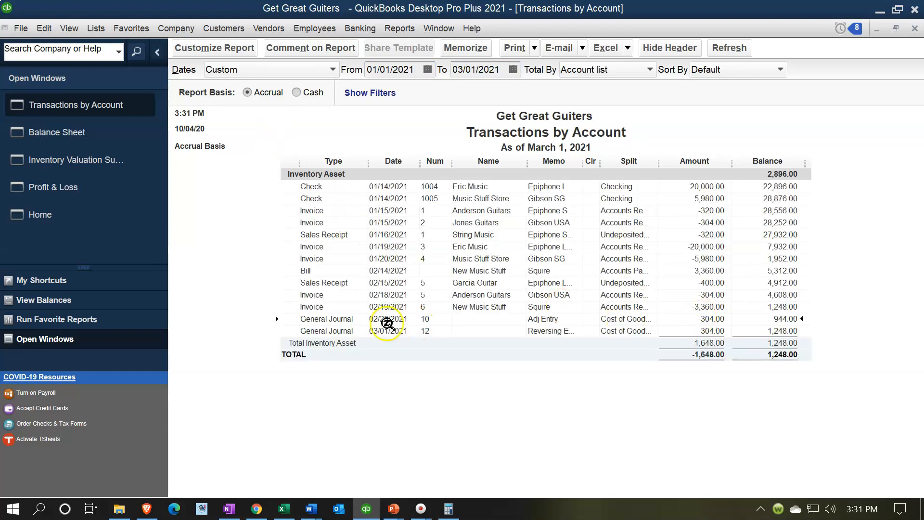
{"action": "left_click", "coordinate": [690, 332]}
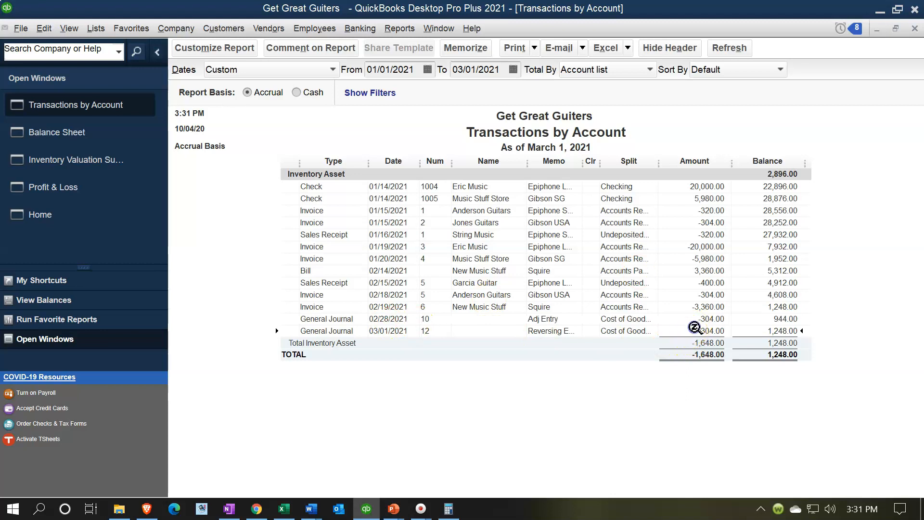
Extend the Inventory Asset detail through 03/05/2021, review the latest invoice against the journal entries, and close the detail
{"action": "key", "text": "plus"}
{"action": "key", "text": "plus"}
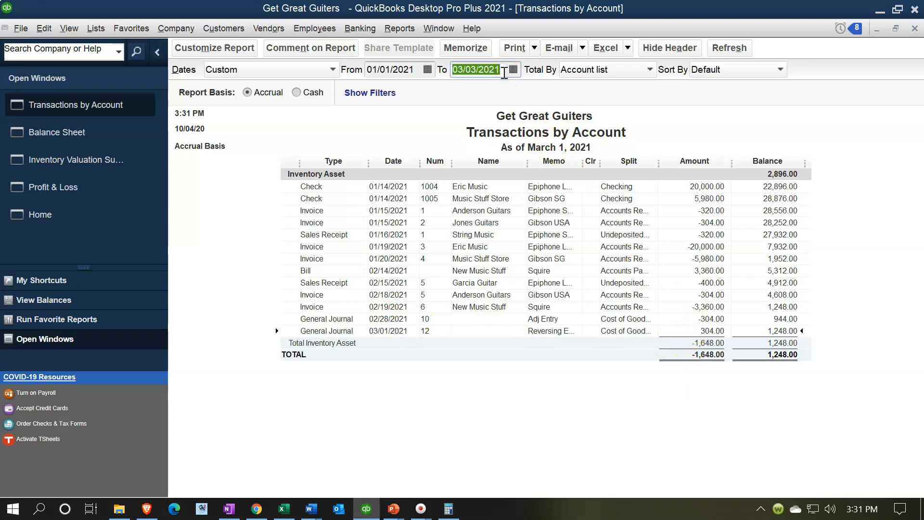
{"action": "left_click", "coordinate": [626, 408]}
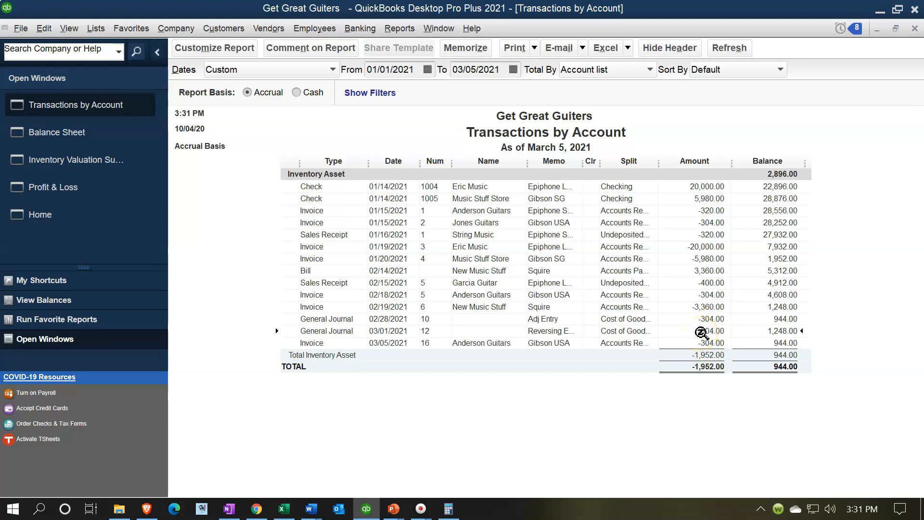
{"action": "left_click", "coordinate": [914, 30]}
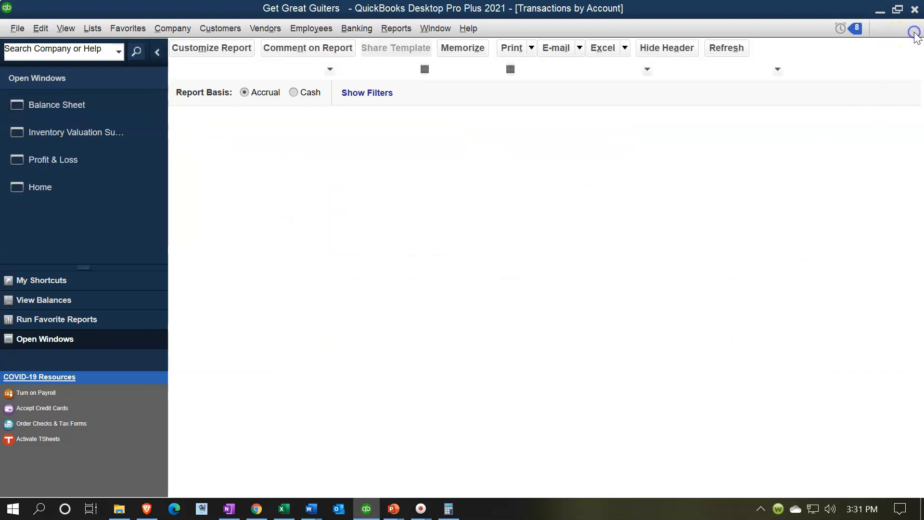
Bring up the Profit & Loss report and set its range from 01/01/2021 to 02/28/2021
{"action": "left_click", "coordinate": [61, 166]}
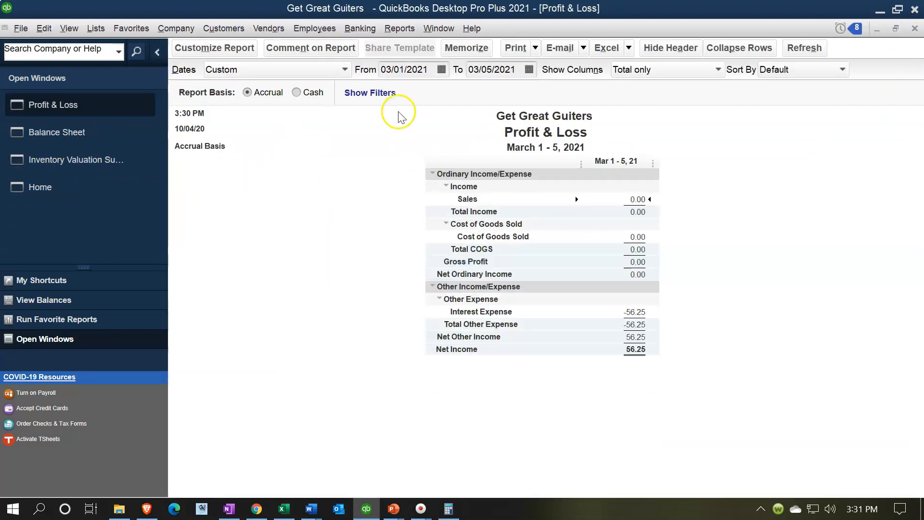
{"action": "left_click", "coordinate": [423, 69]}
{"action": "type", "text": "01"}
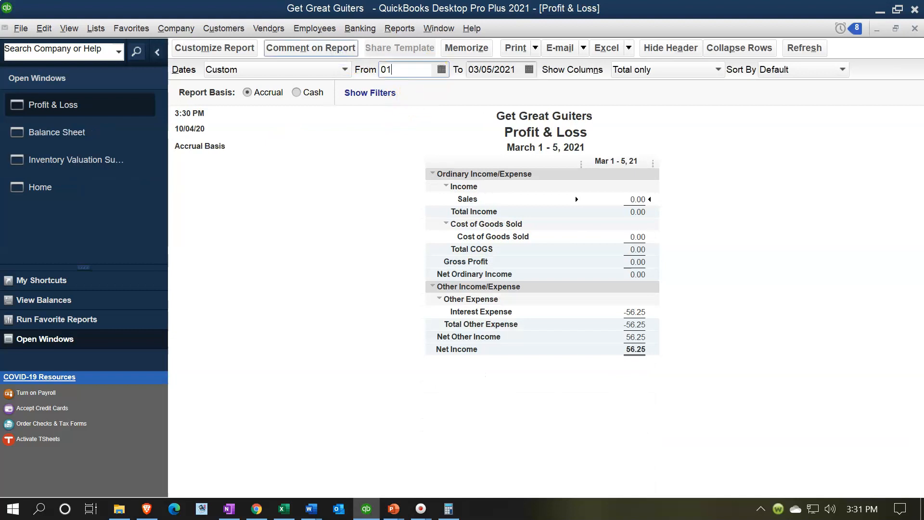
{"action": "type", "text": "/01/2021"}
{"action": "key", "text": "Tab"}
{"action": "type", "text": "2"}
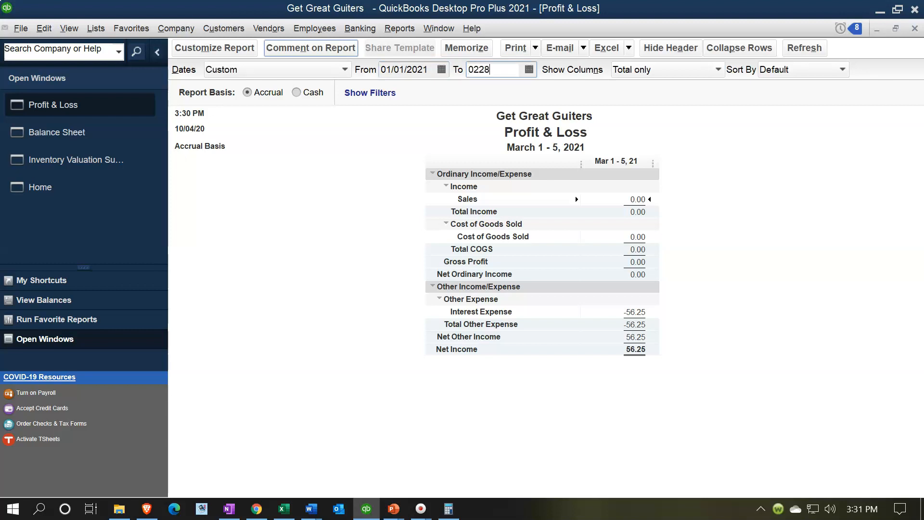
{"action": "type", "text": "228"}
{"action": "key", "text": "Tab"}
{"action": "scroll", "coordinate": [426, 264], "scroll_direction": "down", "scroll_amount": 1}
{"action": "scroll", "coordinate": [426, 261], "scroll_direction": "up", "scroll_amount": 1}
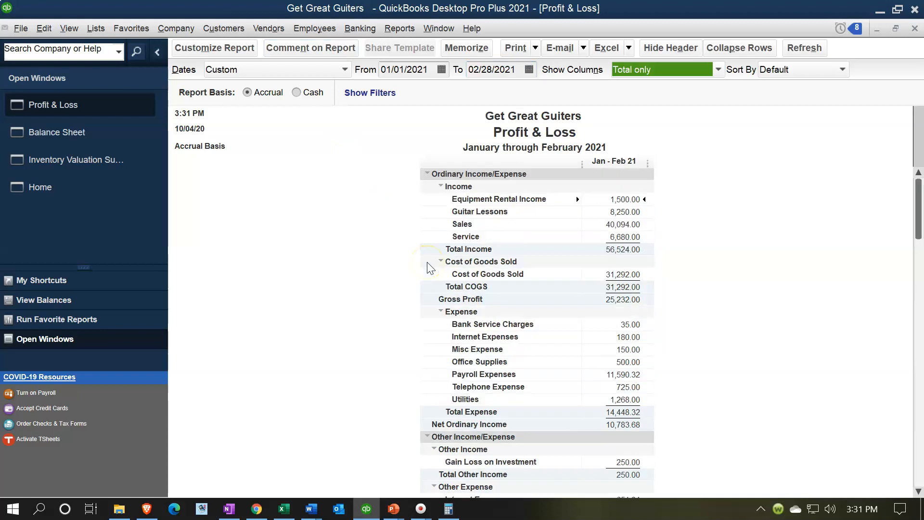
Compare Cost of Goods Sold on the Profit & Loss with cell I27 in the Excel worksheet and return to QuickBooks
{"action": "left_click", "coordinate": [625, 278]}
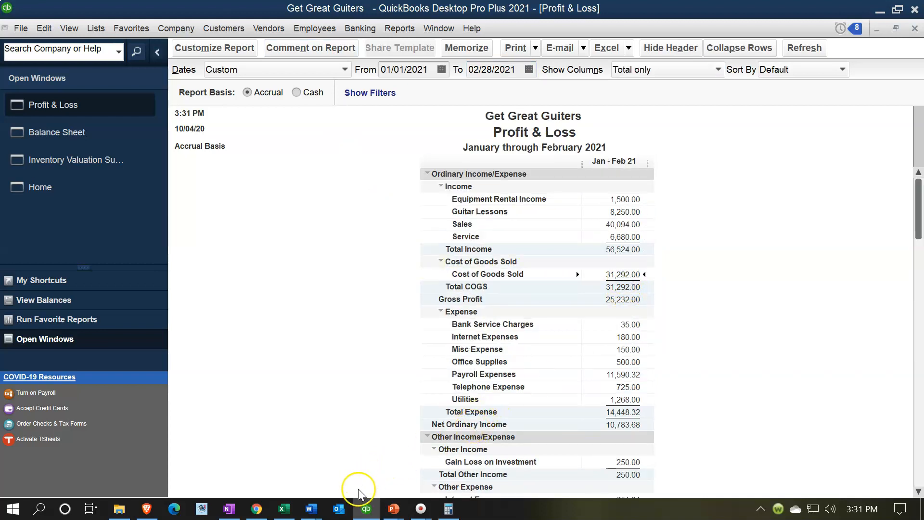
{"action": "left_click", "coordinate": [284, 506]}
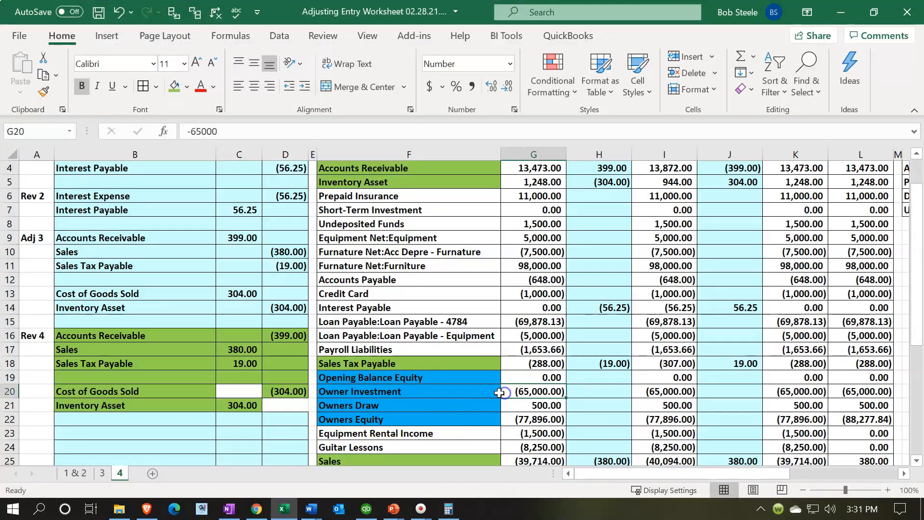
{"action": "scroll", "coordinate": [499, 393], "scroll_direction": "down", "scroll_amount": 3}
{"action": "left_click", "coordinate": [649, 364]}
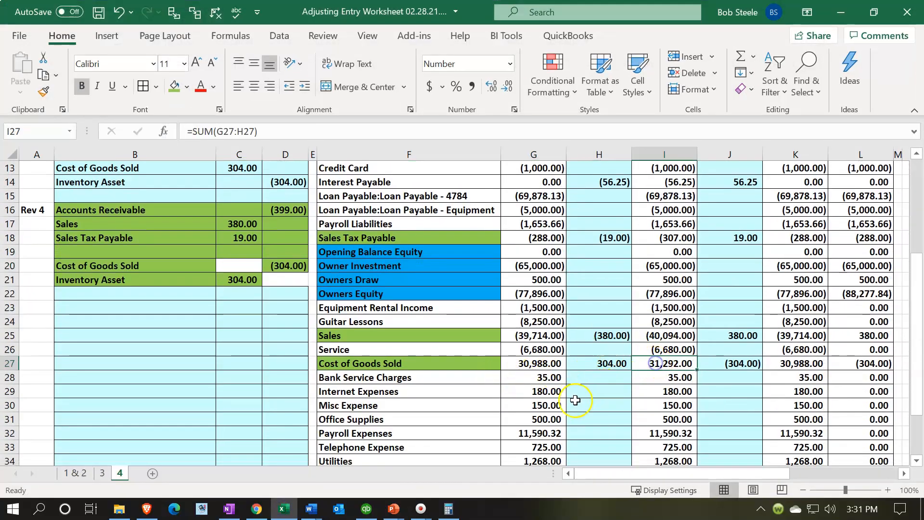
{"action": "left_click", "coordinate": [295, 510]}
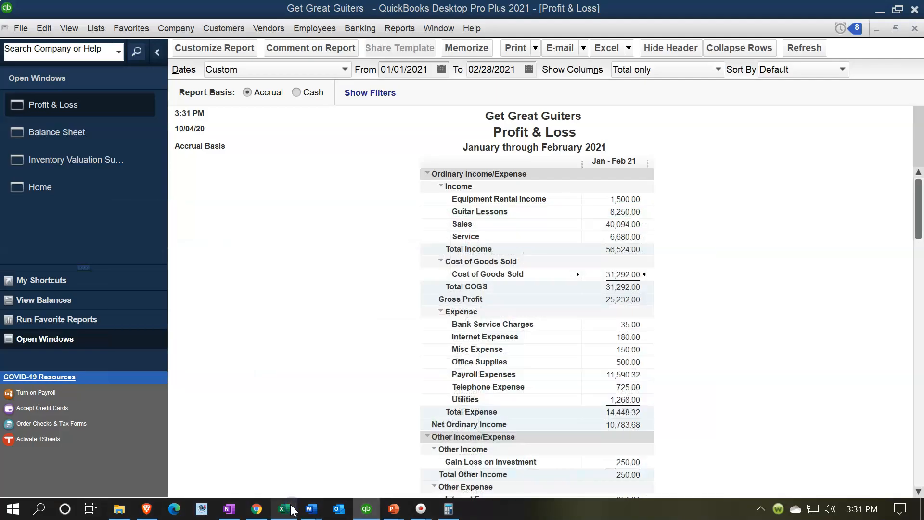
Extend the Profit & Loss to 03/01/2021 and compare Cost of Goods Sold with K27 in Excel, also checking L27
{"action": "left_click", "coordinate": [514, 70]}
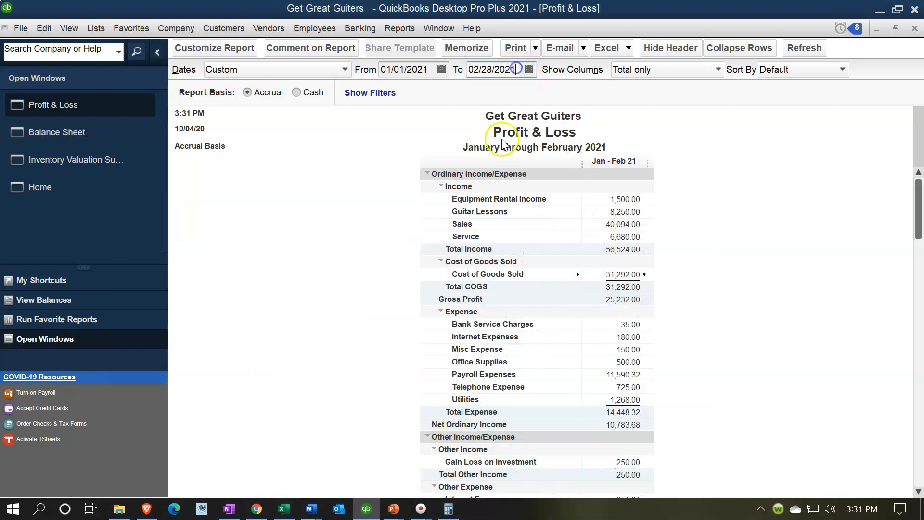
{"action": "key", "text": "plus"}
{"action": "left_click", "coordinate": [431, 339]}
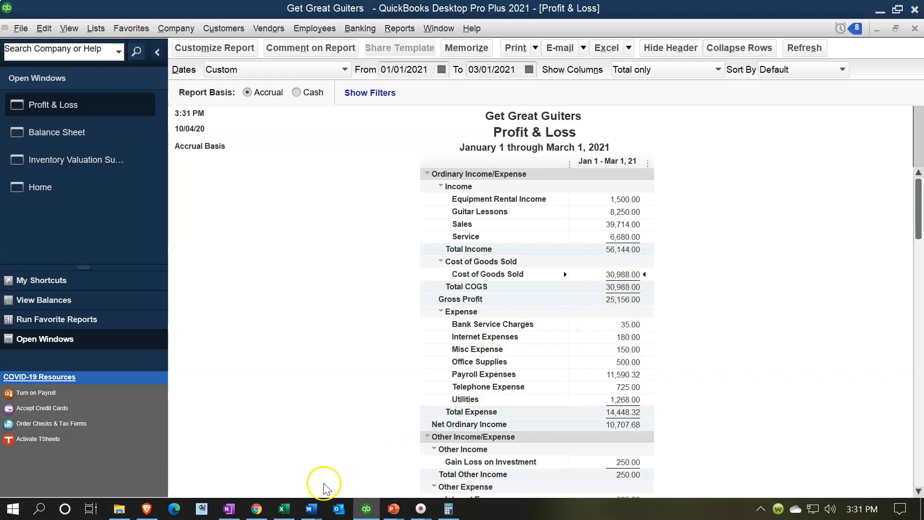
{"action": "left_click", "coordinate": [284, 510]}
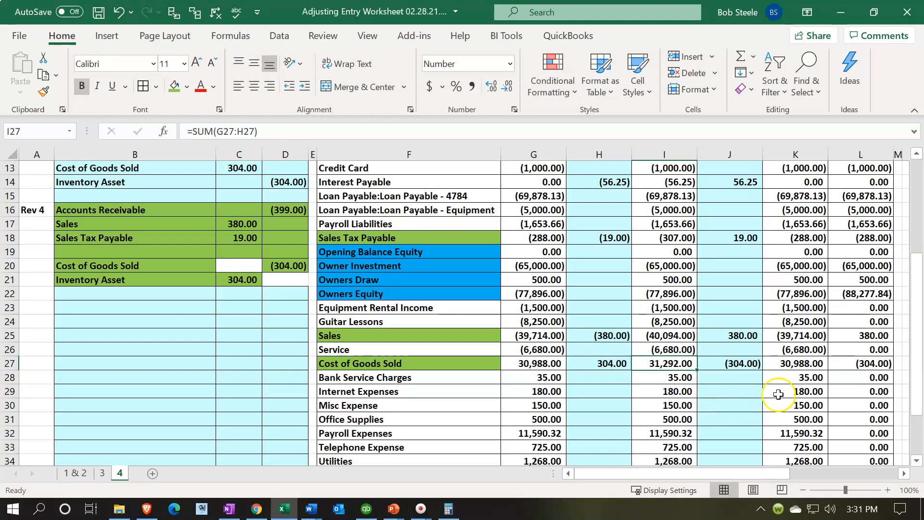
{"action": "left_click", "coordinate": [777, 367]}
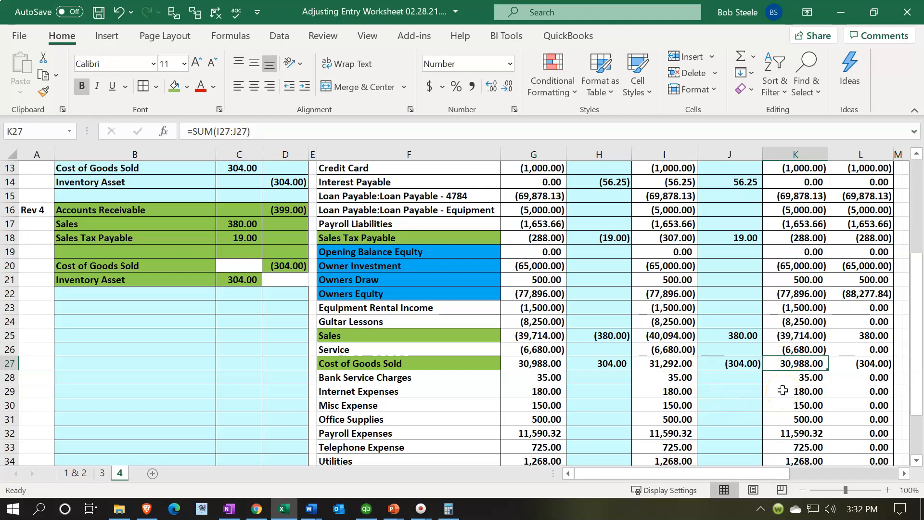
{"action": "left_click", "coordinate": [851, 364]}
{"action": "left_click", "coordinate": [278, 509]}
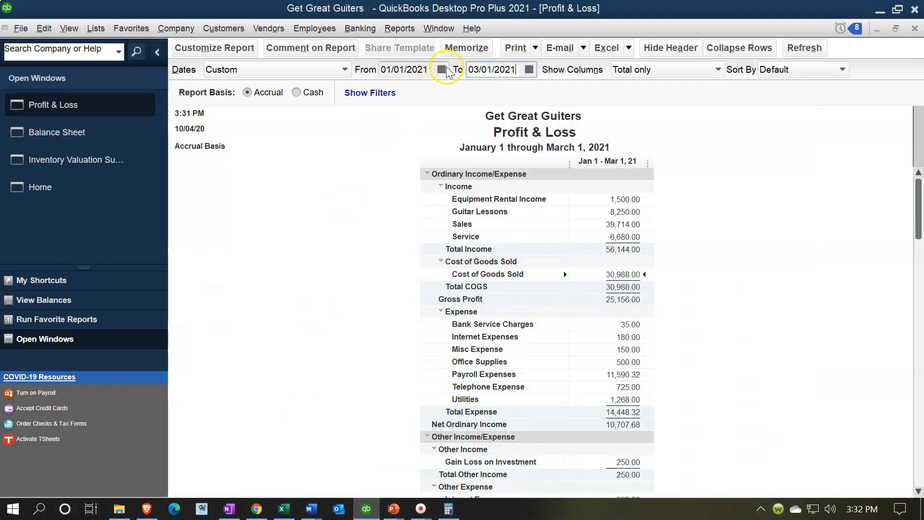
Restrict the Profit & Loss to 03/01/2021 only and compare Cost of Goods Sold with the L27 amount in Excel
{"action": "left_click", "coordinate": [432, 67]}
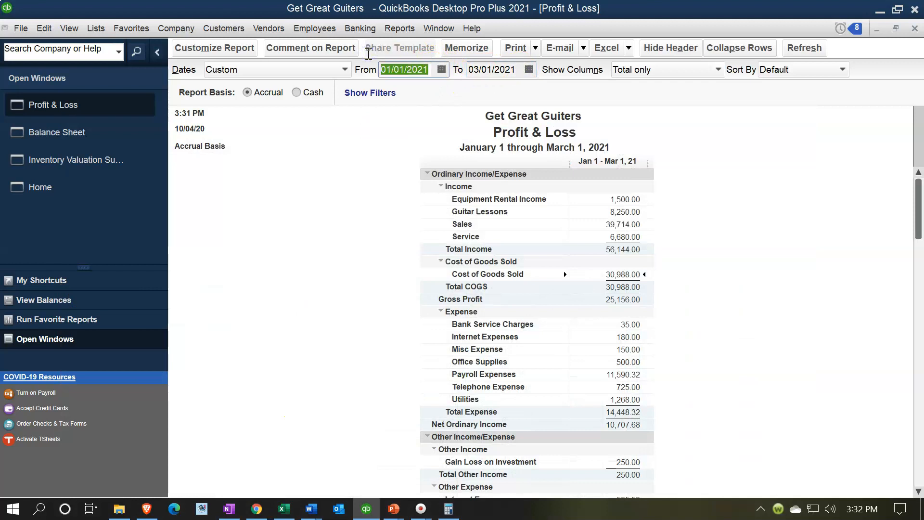
{"action": "type", "text": "03/01/2021"}
{"action": "key", "text": "Tab"}
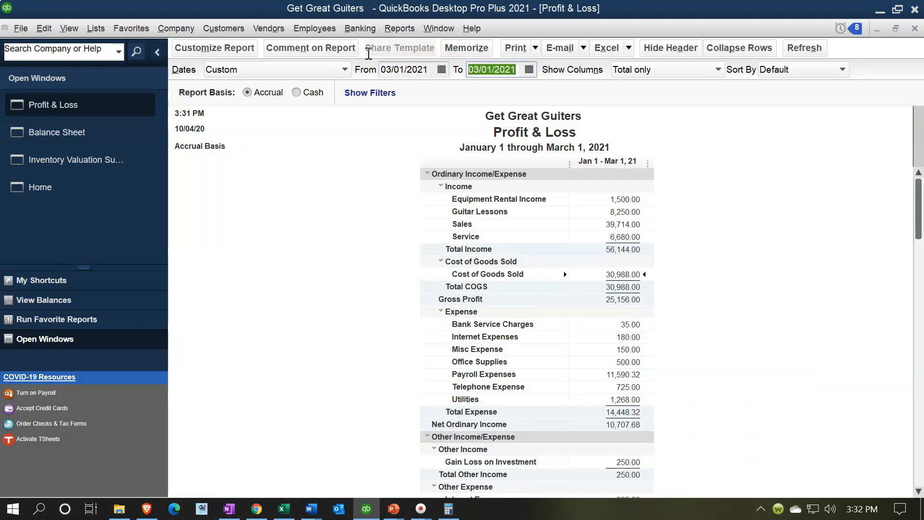
{"action": "key", "text": "Tab"}
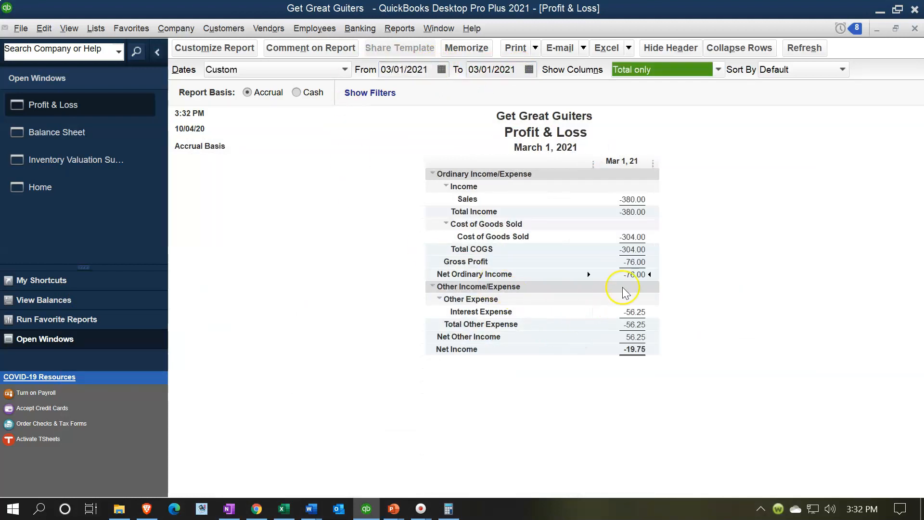
{"action": "double_click", "coordinate": [634, 240]}
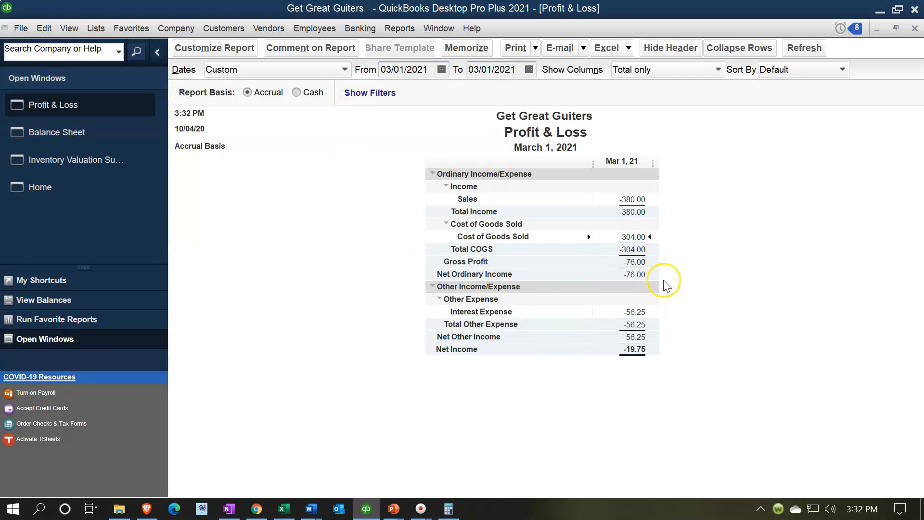
{"action": "left_click", "coordinate": [289, 510]}
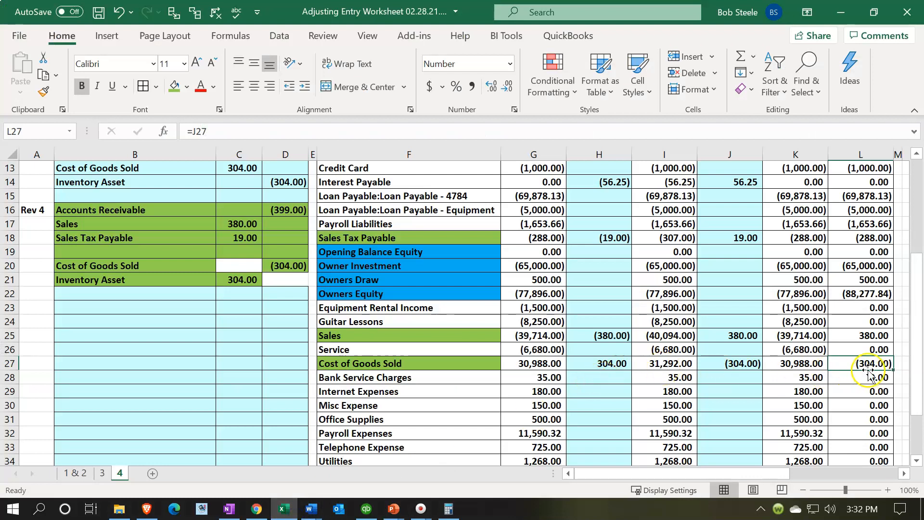
{"action": "left_click", "coordinate": [278, 506]}
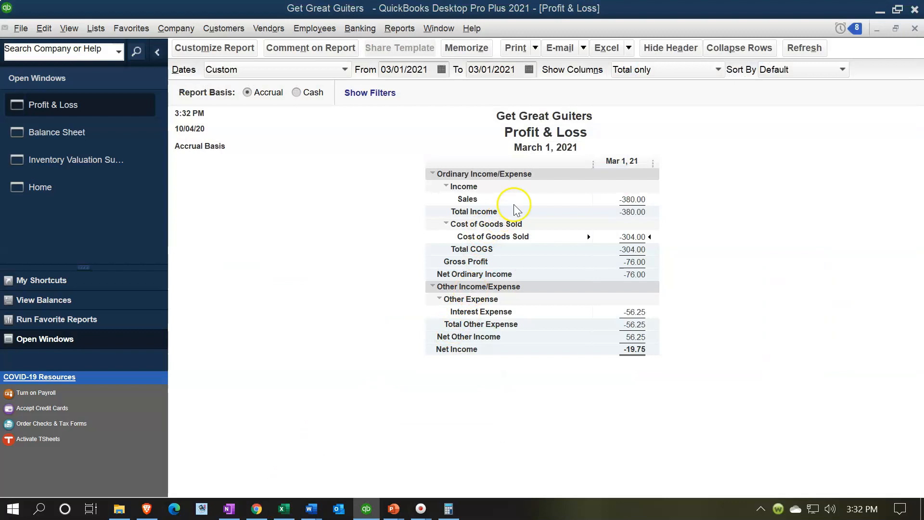
Extend the Profit & Loss end date to 03/05/2021 and open the transaction detail behind Cost of Goods Sold
{"action": "left_click", "coordinate": [521, 69]}
{"action": "key", "text": "plus"}
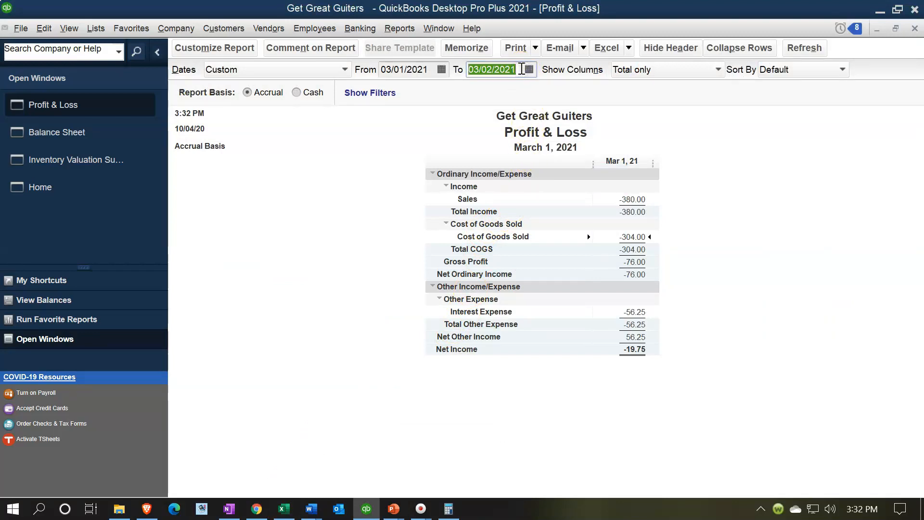
{"action": "left_click", "coordinate": [718, 268]}
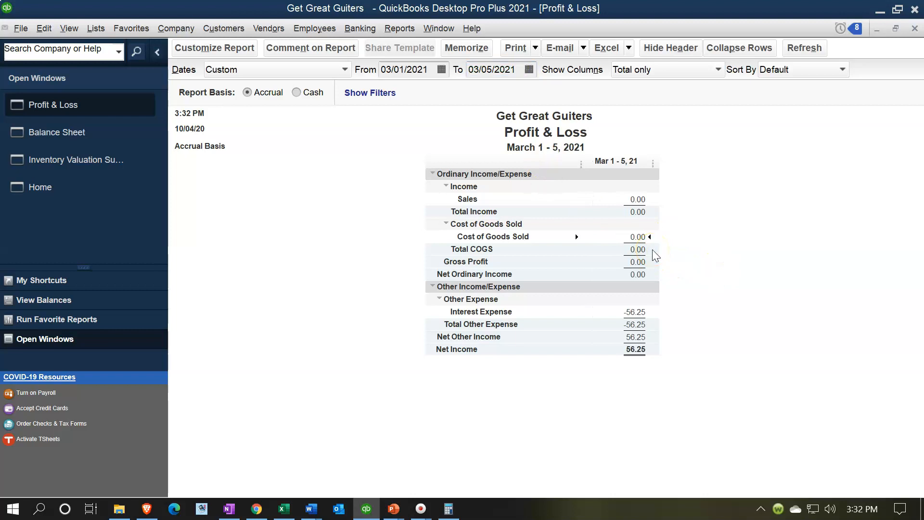
{"action": "double_click", "coordinate": [633, 235]}
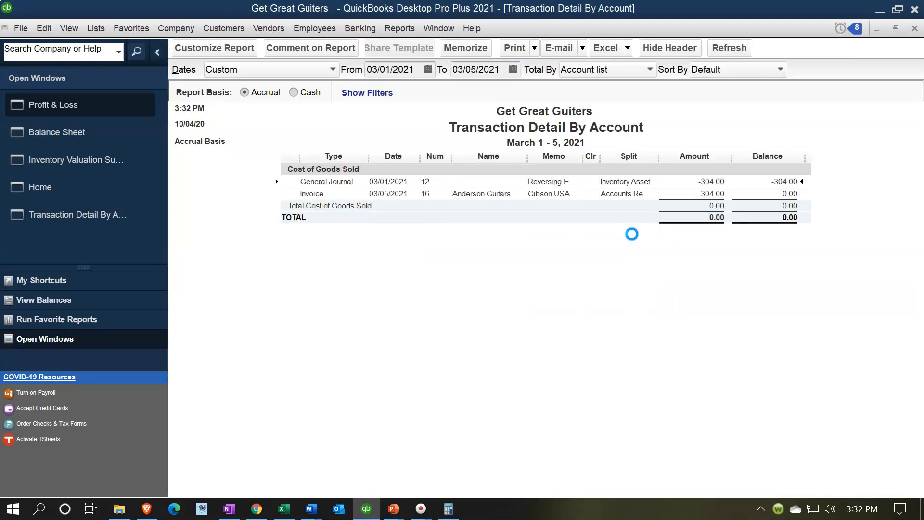
Start the Cost of Goods Sold detail at 01/01/2021, review the adjusting and reversing entries, and close the detail
{"action": "key", "text": "Tab"}
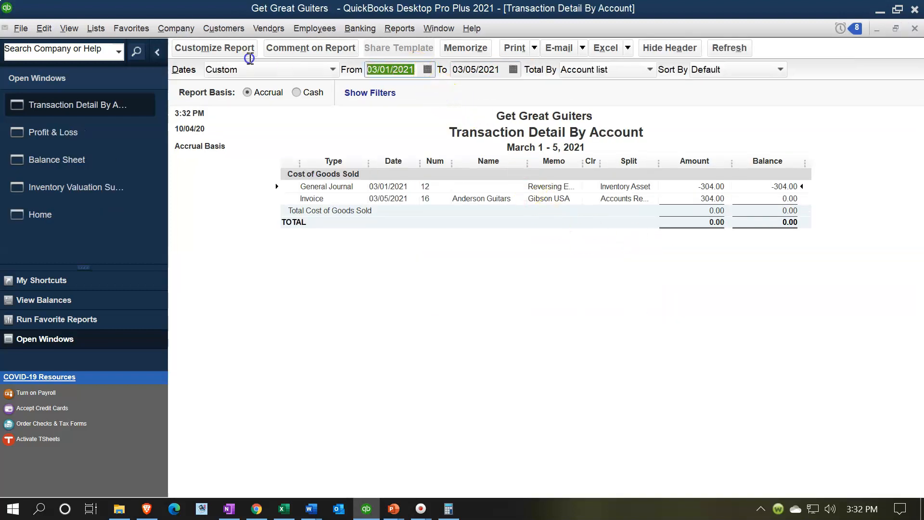
{"action": "type", "text": "0"}
{"action": "type", "text": "1/01/2021"}
{"action": "key", "text": "Tab"}
{"action": "left_click", "coordinate": [491, 282]}
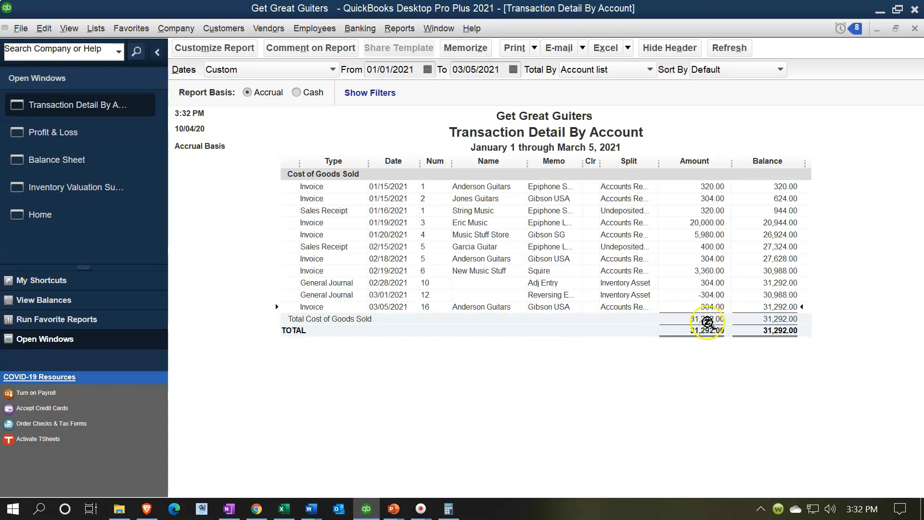
{"action": "left_click", "coordinate": [710, 282]}
{"action": "left_click", "coordinate": [706, 295]}
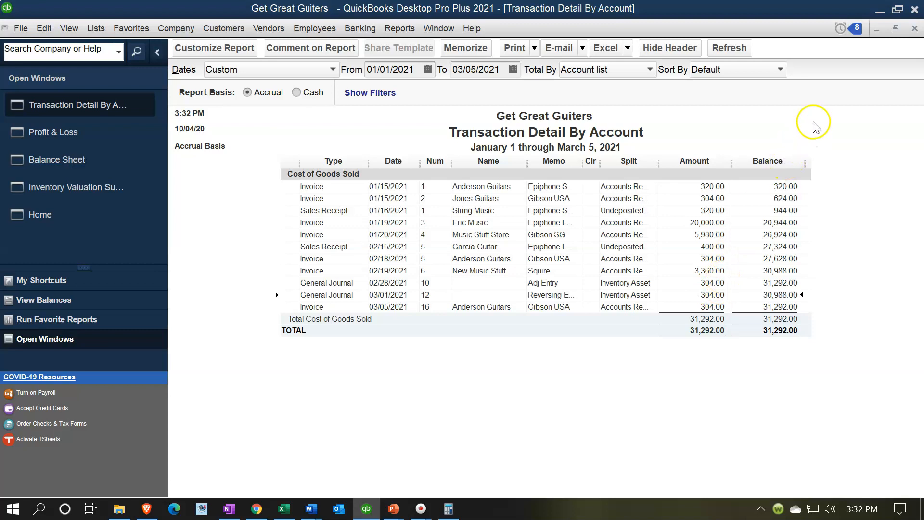
{"action": "left_click", "coordinate": [913, 30]}
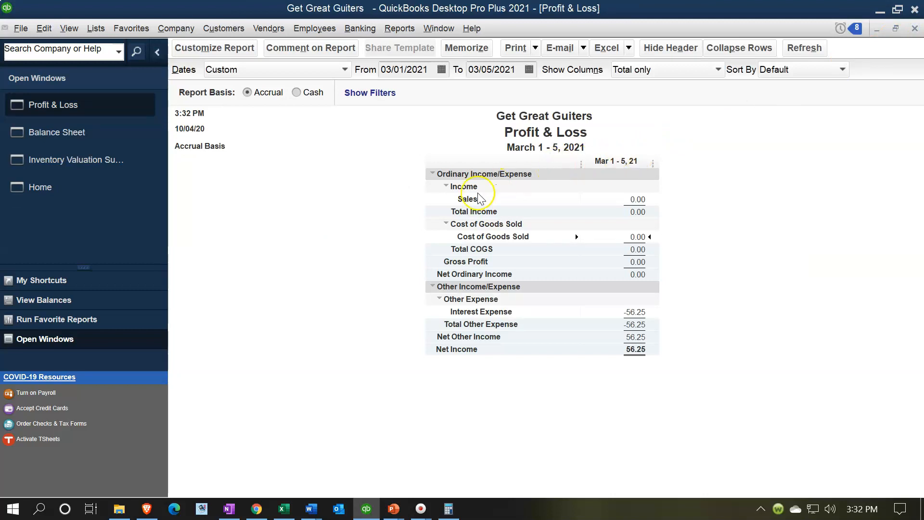
Set the Profit & Loss dates to 01/01/2021 through 02/28/2021 and view the net income
{"action": "left_click", "coordinate": [429, 70]}
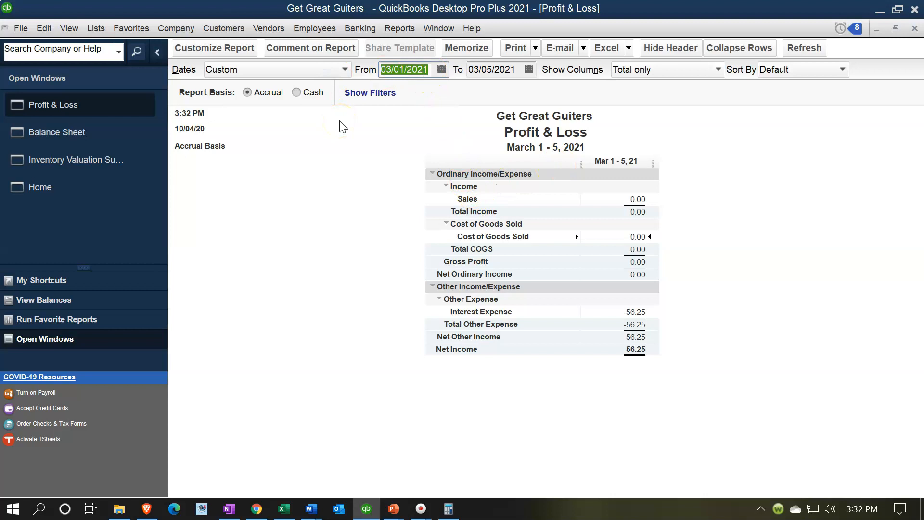
{"action": "type", "text": "01"}
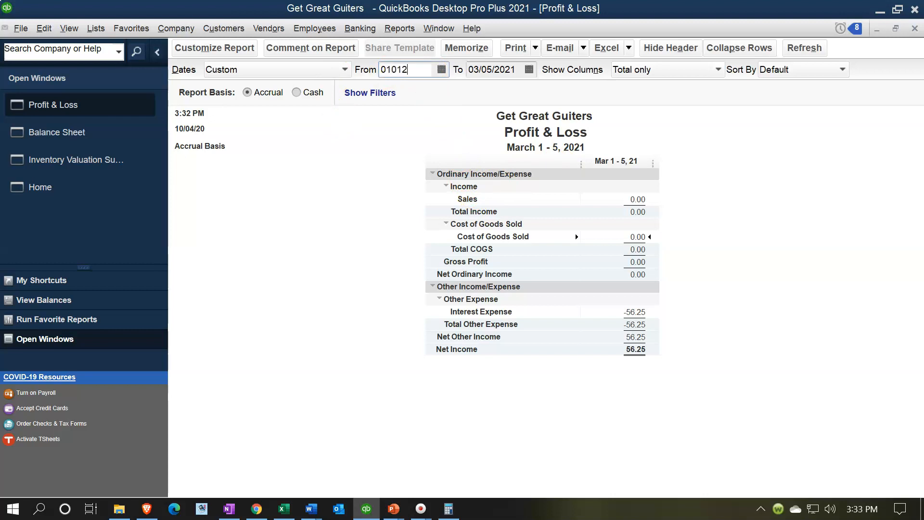
{"action": "key", "text": "Tab"}
{"action": "type", "text": "02"}
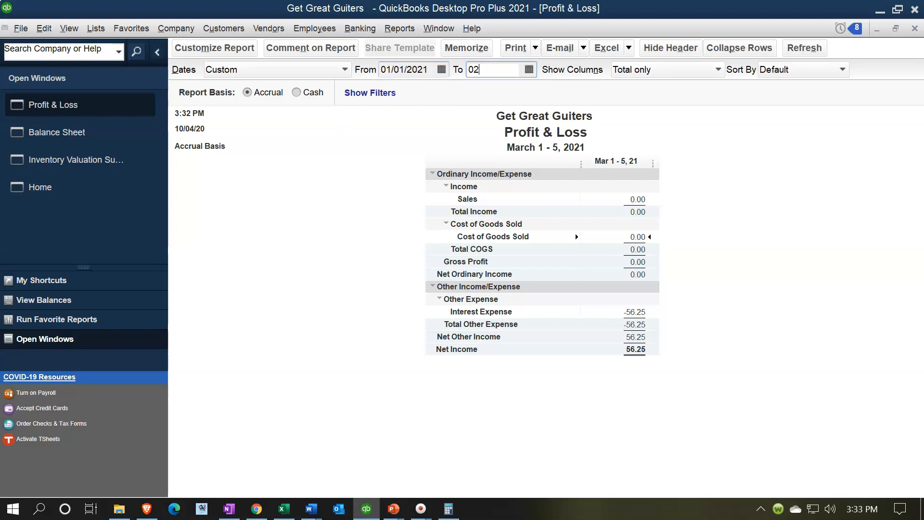
{"action": "type", "text": "/28"}
{"action": "key", "text": "Tab"}
{"action": "scroll", "coordinate": [349, 186], "scroll_direction": "down", "scroll_amount": 2}
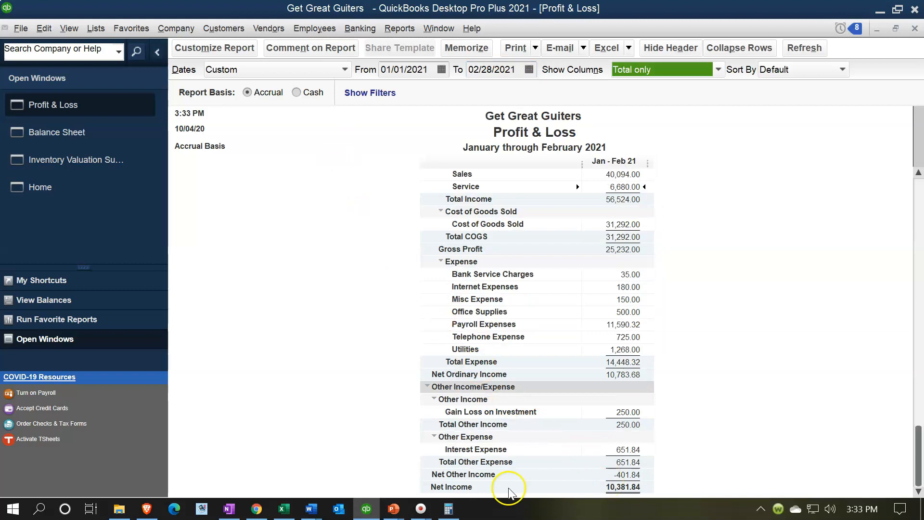
Switch to Excel and compare the February 28 net income with cell I38 on sheet 4, rechecking the QuickBooks report
{"action": "left_click", "coordinate": [284, 509]}
{"action": "left_click", "coordinate": [539, 366]}
{"action": "scroll", "coordinate": [539, 366], "scroll_direction": "down", "scroll_amount": 4}
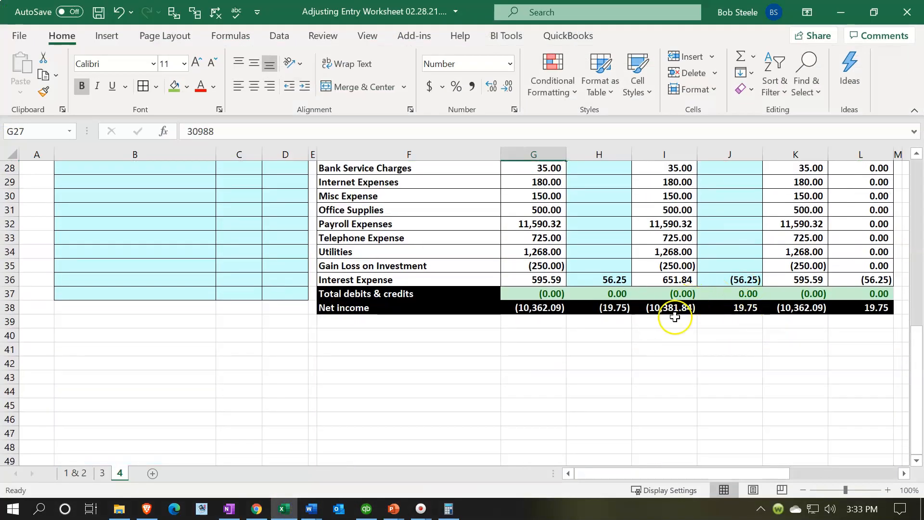
{"action": "left_click", "coordinate": [366, 508]}
{"action": "left_click", "coordinate": [284, 508]}
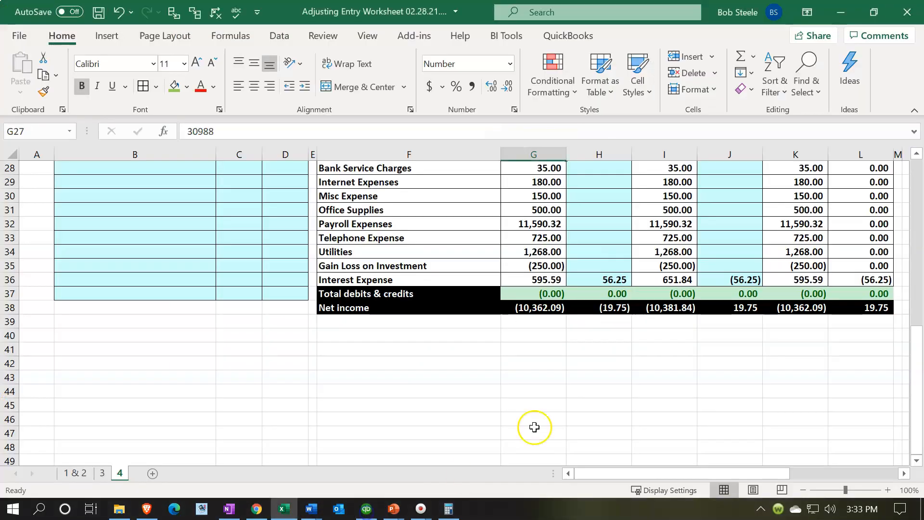
{"action": "left_click", "coordinate": [649, 306]}
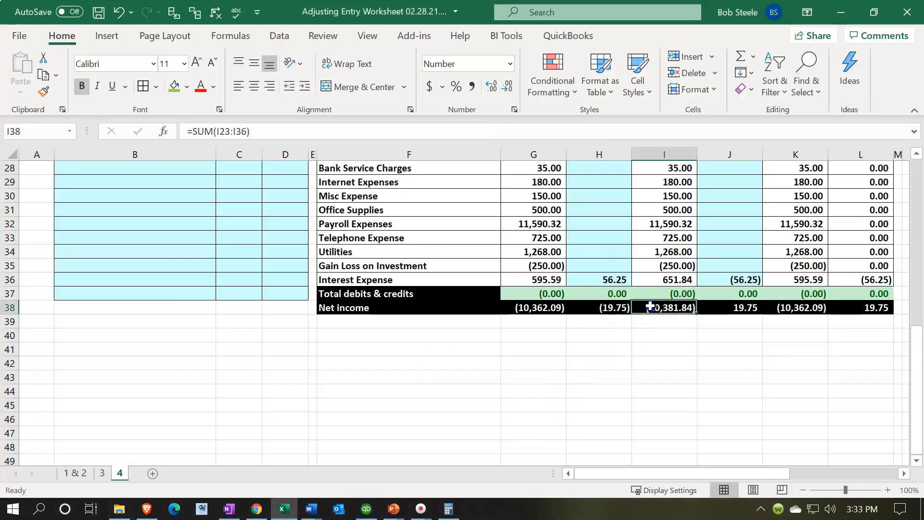
Switch to QuickBooks and extend the Profit & Loss end date to 03/01/2021
{"action": "left_click", "coordinate": [366, 508]}
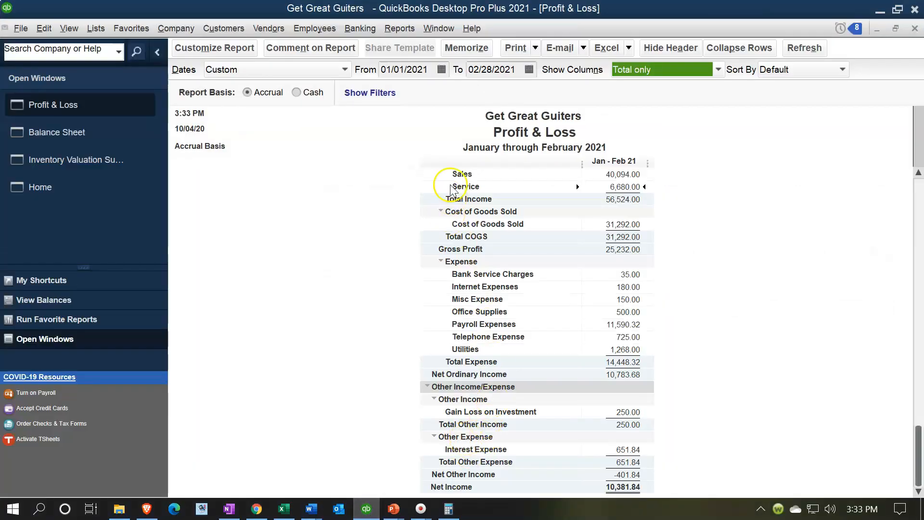
{"action": "left_click", "coordinate": [492, 68]}
{"action": "key", "text": "plus"}
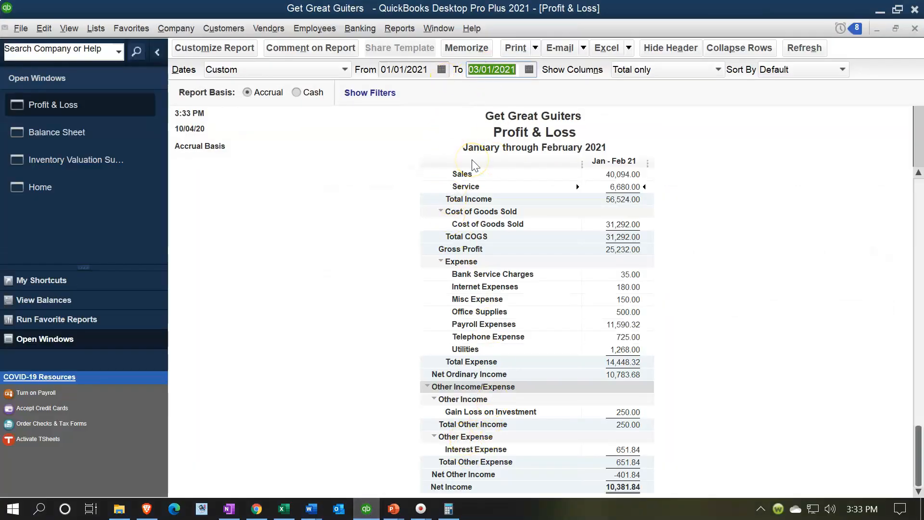
{"action": "left_click", "coordinate": [334, 337]}
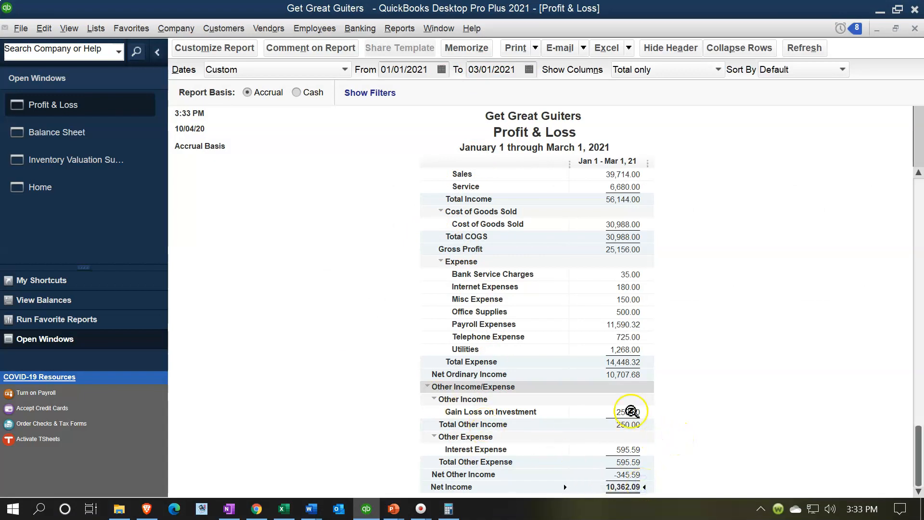
Compare the net income with K38 in Excel, inspect the range its formula sums, and select L38
{"action": "left_click", "coordinate": [367, 509]}
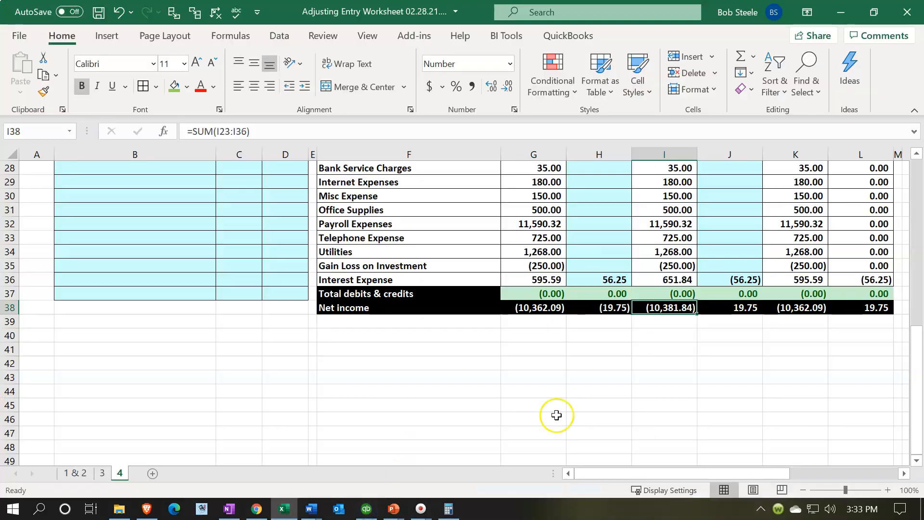
{"action": "left_click", "coordinate": [791, 308]}
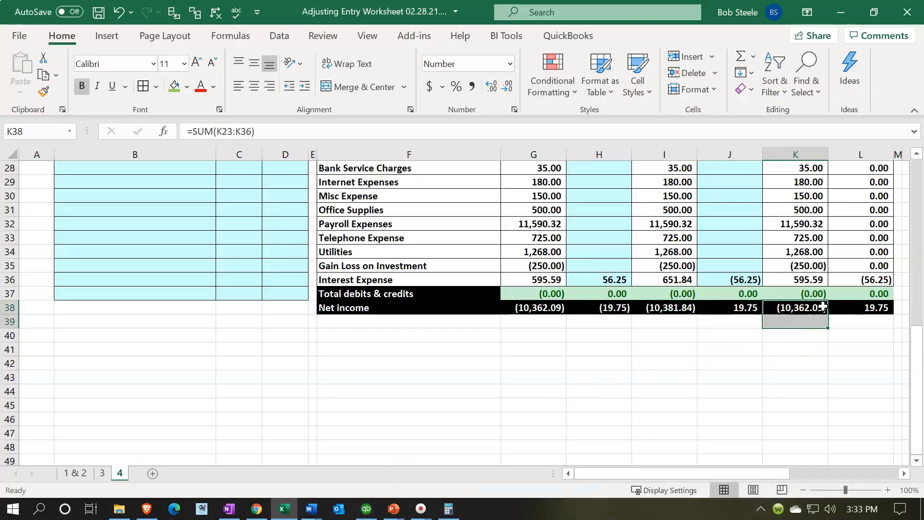
{"action": "double_click", "coordinate": [795, 308]}
{"action": "scroll", "coordinate": [805, 303], "scroll_direction": "up", "scroll_amount": 3}
{"action": "scroll", "coordinate": [804, 303], "scroll_direction": "down", "scroll_amount": 1}
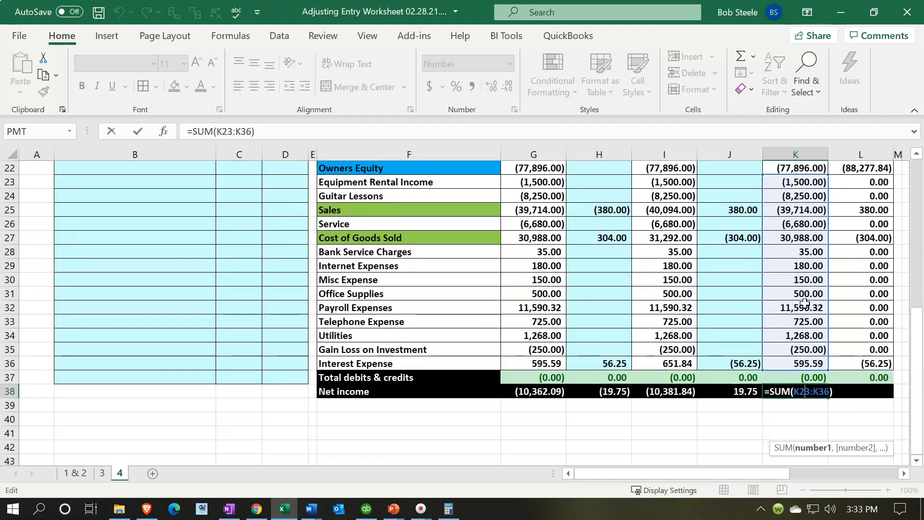
{"action": "key", "text": "Return"}
{"action": "key", "text": "Right"}
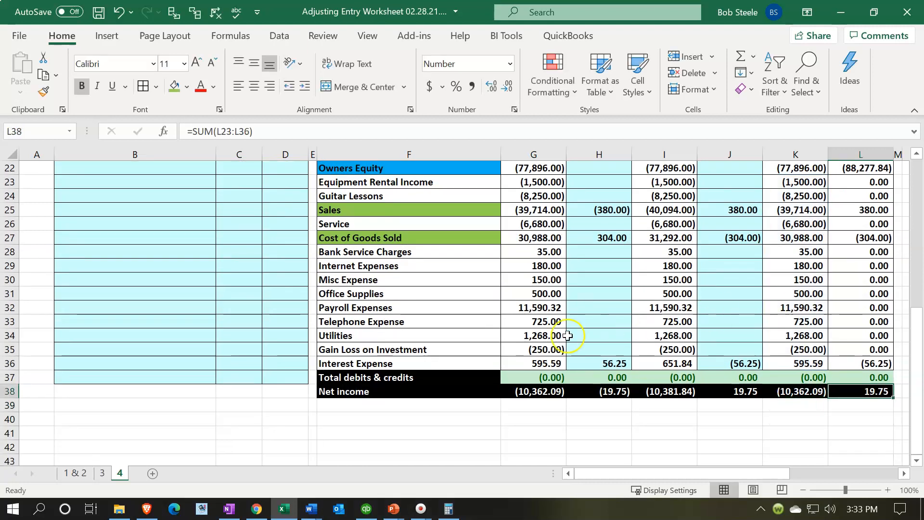
Return to QuickBooks and restrict the Profit & Loss to 03/01/2021 only
{"action": "left_click", "coordinate": [284, 508]}
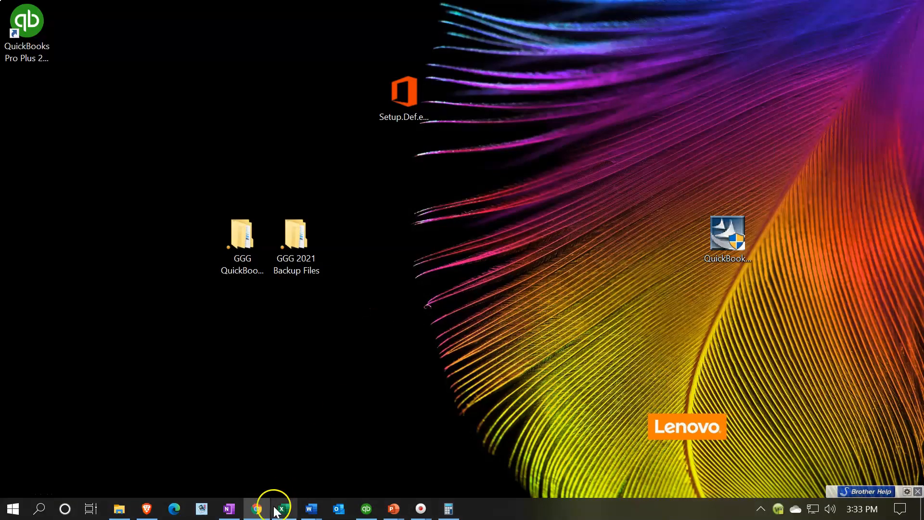
{"action": "left_click", "coordinate": [367, 508]}
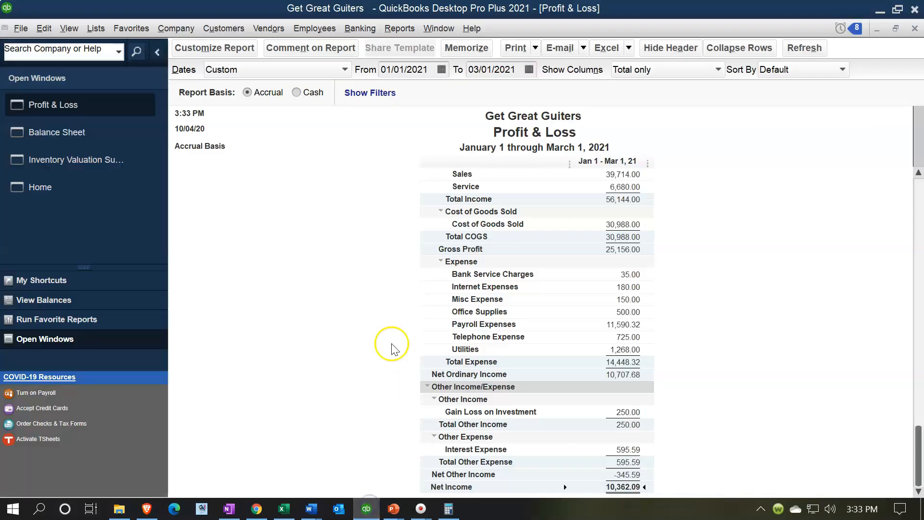
{"action": "left_click", "coordinate": [433, 69]}
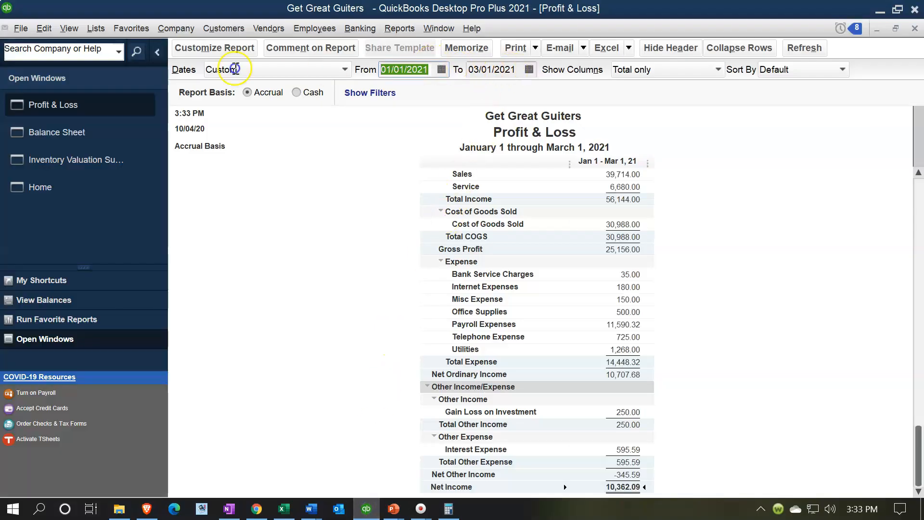
{"action": "type", "text": "030121"}
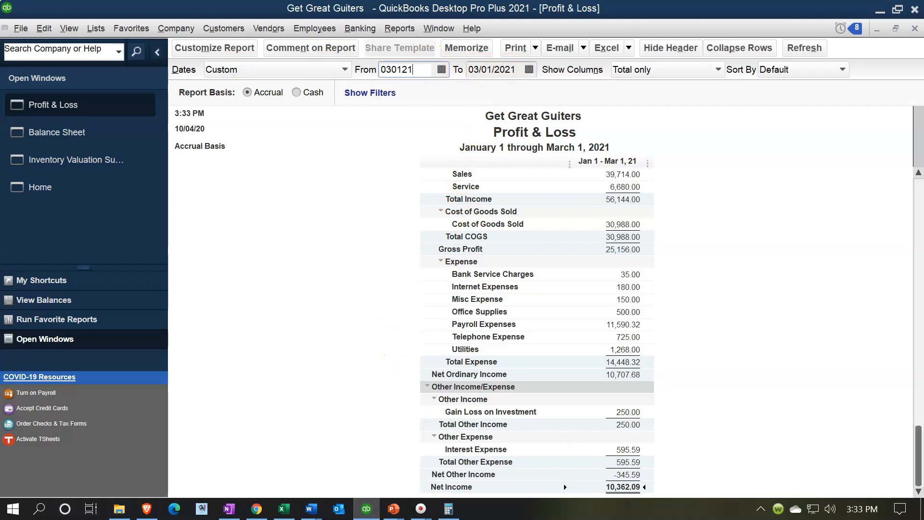
{"action": "key", "text": "Tab"}
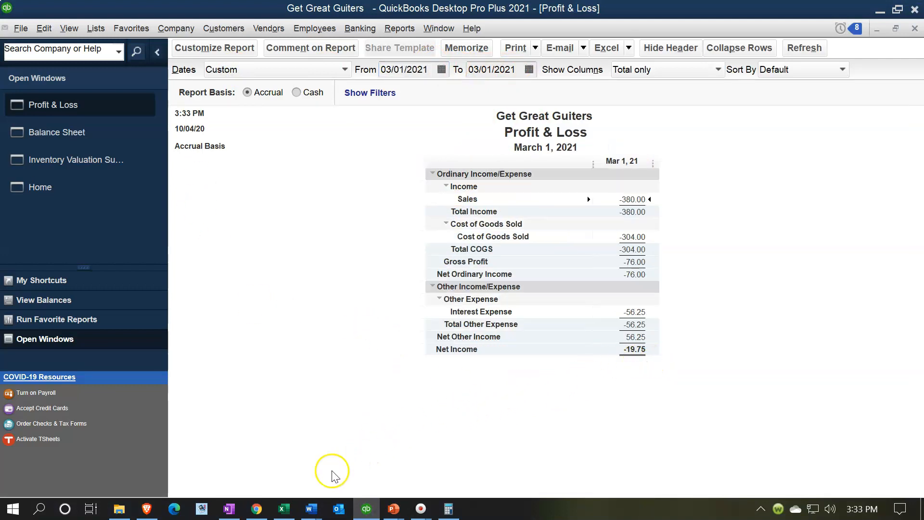
Compare the one-day net income with L38 in Excel, check its formula and the Rev 4 entries, and return to QuickBooks
{"action": "left_click", "coordinate": [286, 509]}
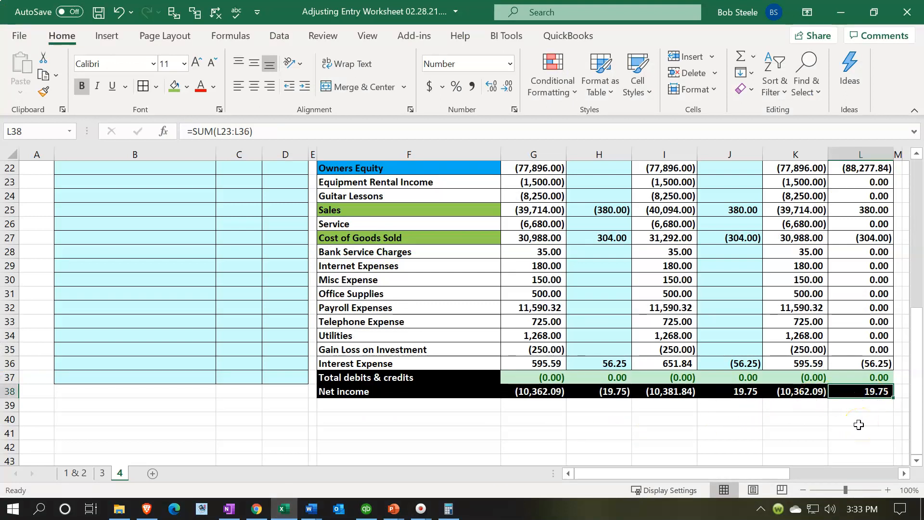
{"action": "double_click", "coordinate": [860, 390]}
{"action": "key", "text": "Return"}
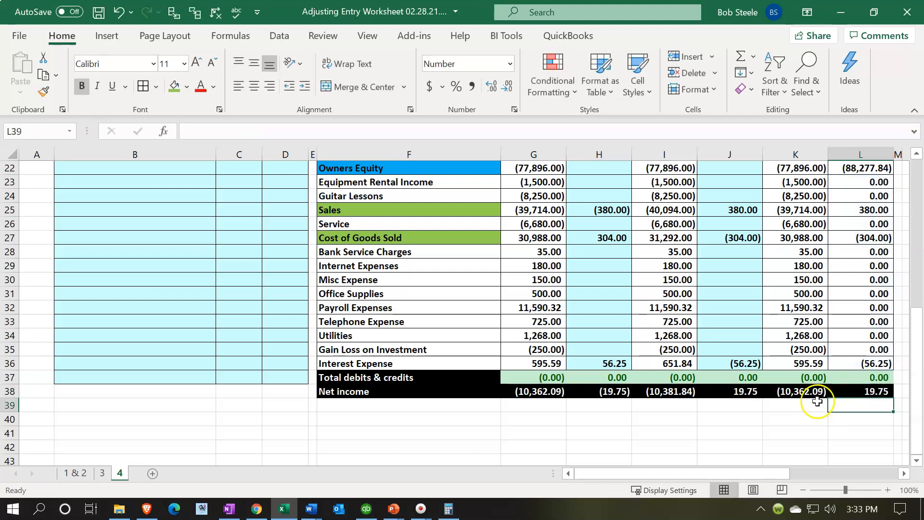
{"action": "scroll", "coordinate": [735, 393], "scroll_direction": "up", "scroll_amount": 3}
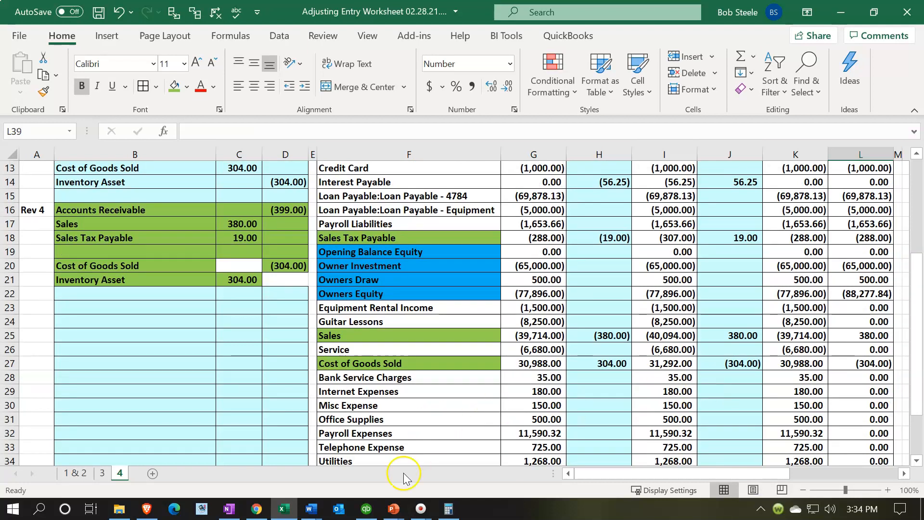
{"action": "left_click", "coordinate": [366, 508]}
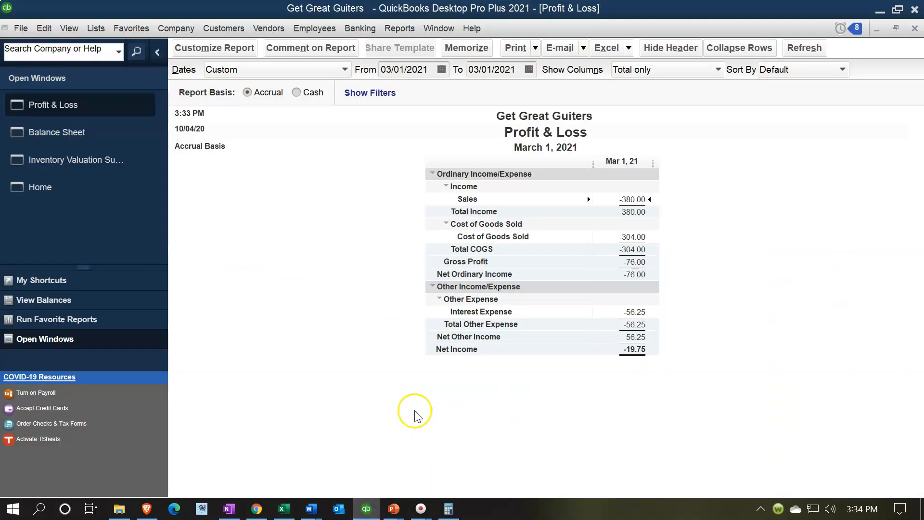